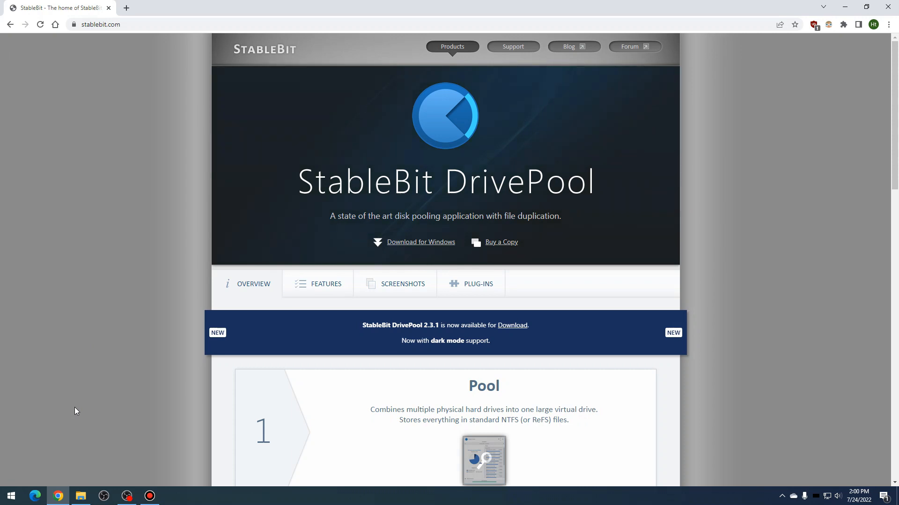
Step: Open Disk Management and enlarge its window to show the list of attached disks
{"action": "right_click", "coordinate": [10, 501]}
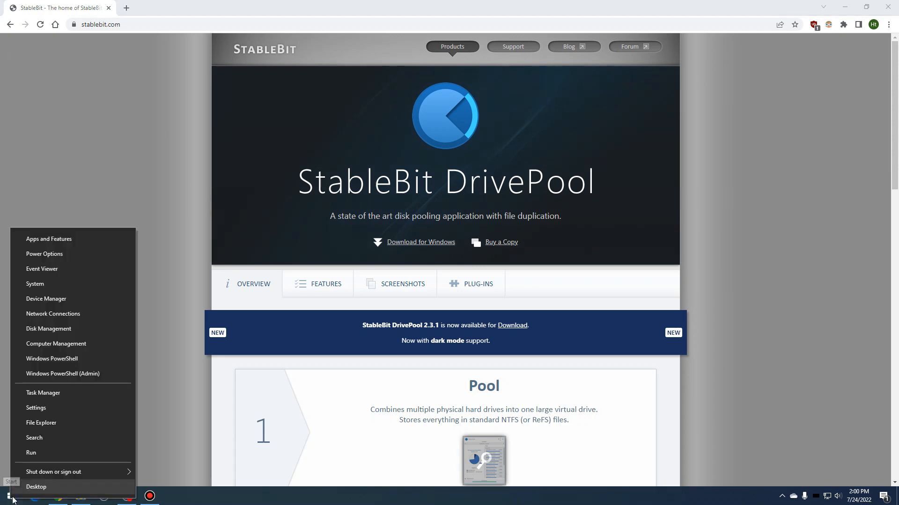
{"action": "left_click", "coordinate": [60, 335]}
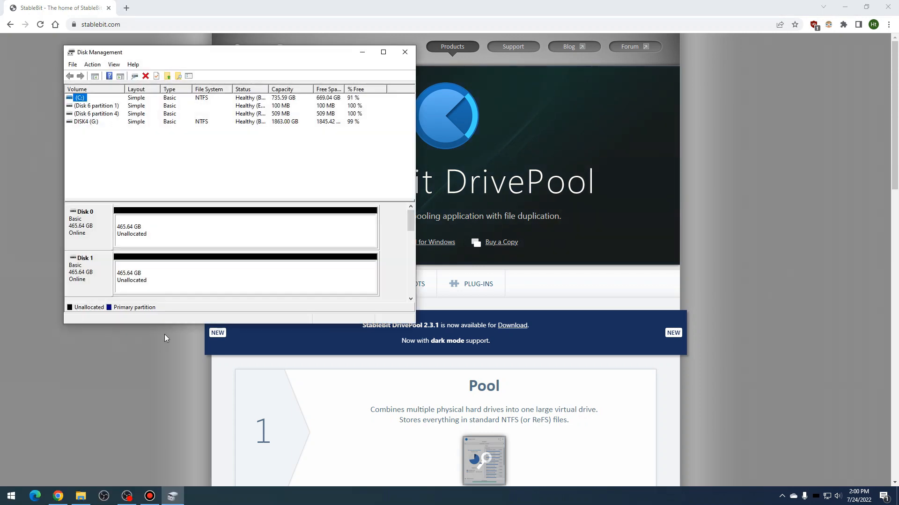
{"action": "left_click_drag", "start_coordinate": [173, 324], "coordinate": [206, 485]}
{"action": "left_click", "coordinate": [412, 300]}
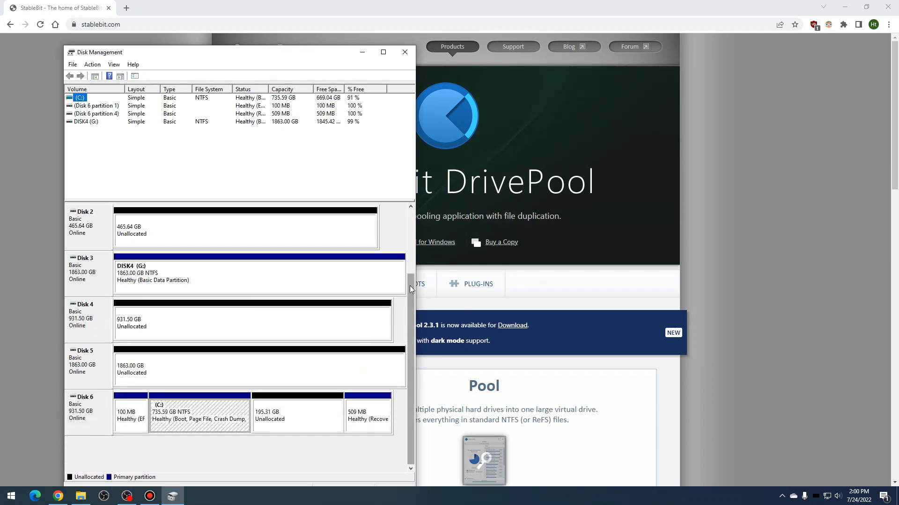
{"action": "left_click_drag", "start_coordinate": [411, 297], "coordinate": [409, 235]}
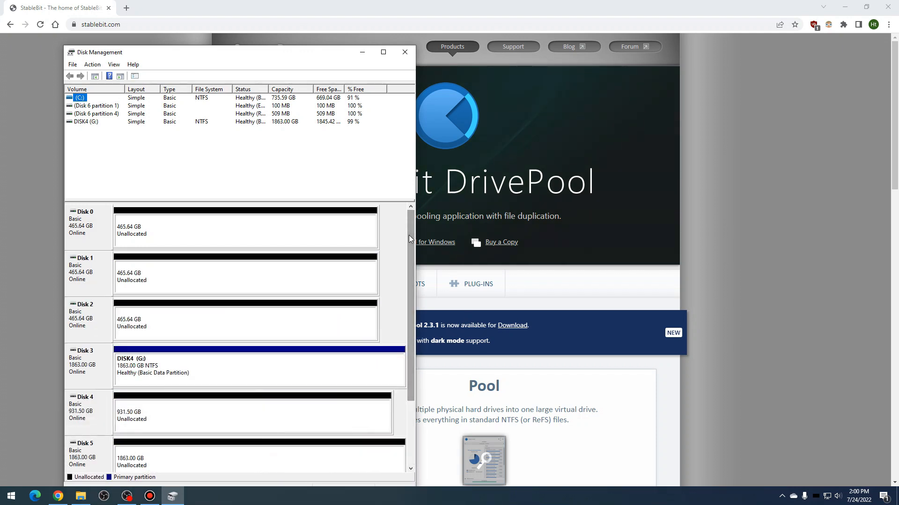
Step: Examine the unallocated space on Disk 0, Disk 1 and Disk 2 in Disk Management
{"action": "left_click", "coordinate": [185, 235]}
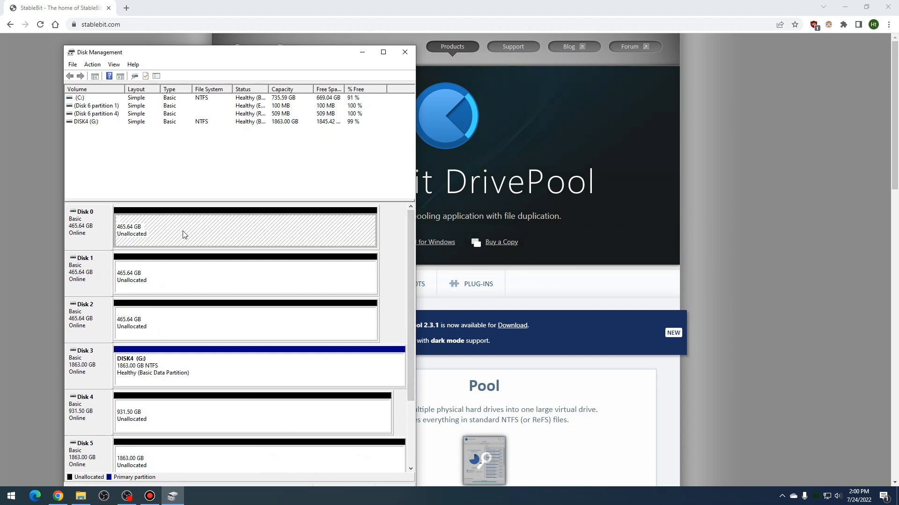
{"action": "left_click", "coordinate": [183, 277]}
{"action": "left_click", "coordinate": [180, 314]}
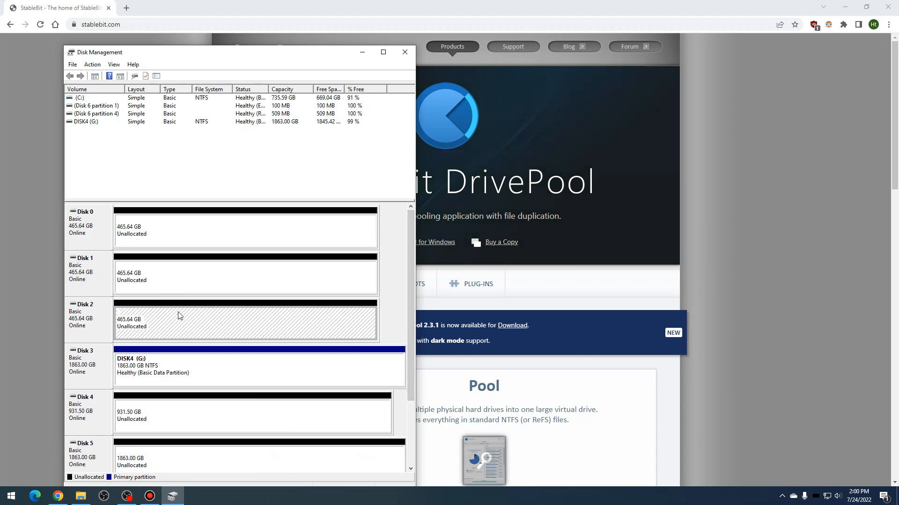
{"action": "left_click", "coordinate": [207, 232]}
{"action": "left_click", "coordinate": [185, 284]}
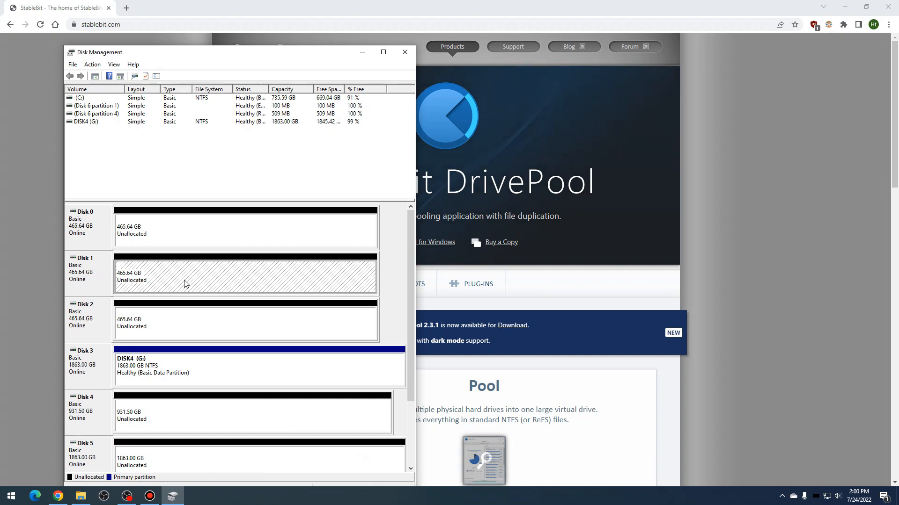
{"action": "left_click", "coordinate": [205, 228]}
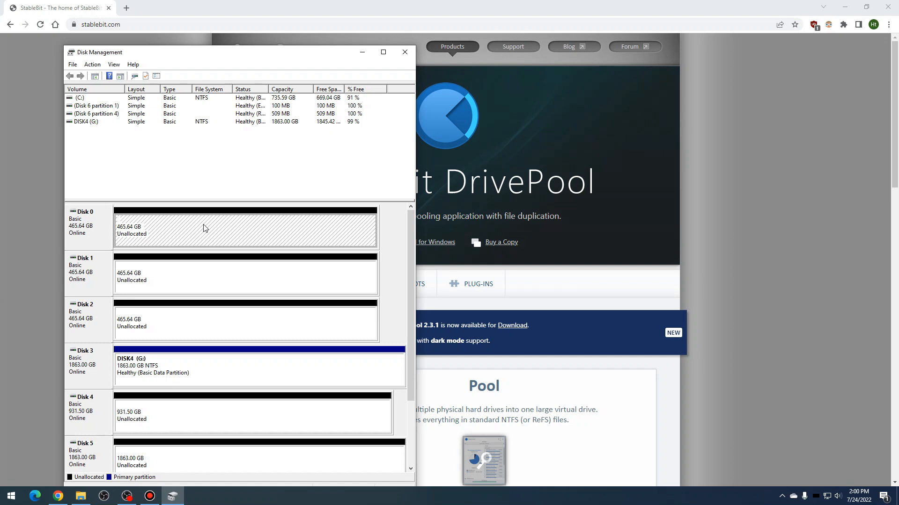
{"action": "left_click", "coordinate": [196, 277]}
{"action": "left_click", "coordinate": [184, 326]}
{"action": "left_click", "coordinate": [196, 236]}
{"action": "left_click", "coordinate": [178, 289]}
{"action": "left_click", "coordinate": [170, 318]}
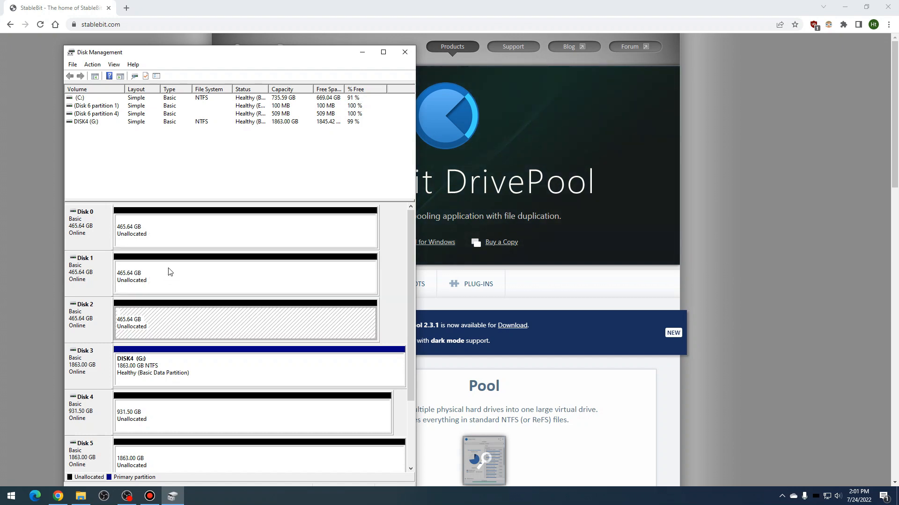
{"action": "left_click", "coordinate": [178, 250]}
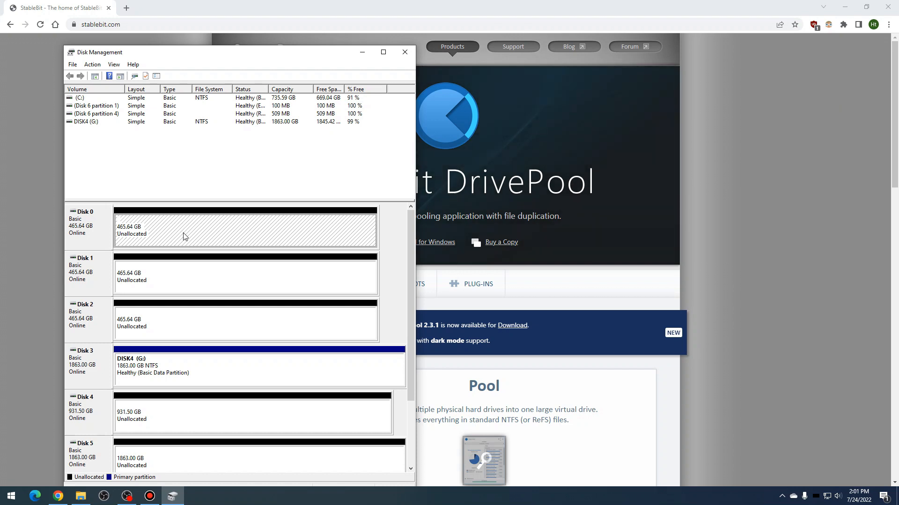
{"action": "left_click", "coordinate": [181, 262]}
{"action": "left_click", "coordinate": [168, 323]}
{"action": "left_click", "coordinate": [200, 241]}
{"action": "left_click", "coordinate": [146, 282]}
{"action": "left_click", "coordinate": [137, 326]}
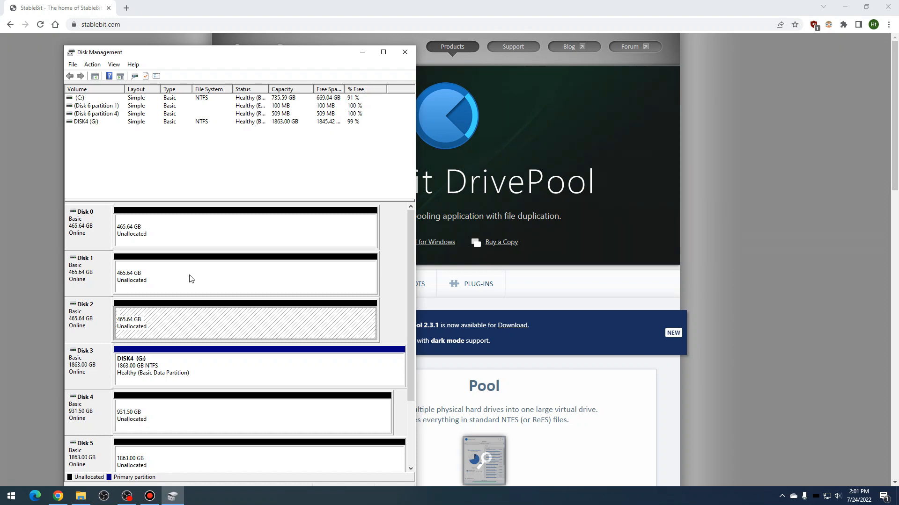
Step: Check which new volume types Disk 0 offers, including spanned, striped, mirrored and RAID-5
{"action": "right_click", "coordinate": [103, 229]}
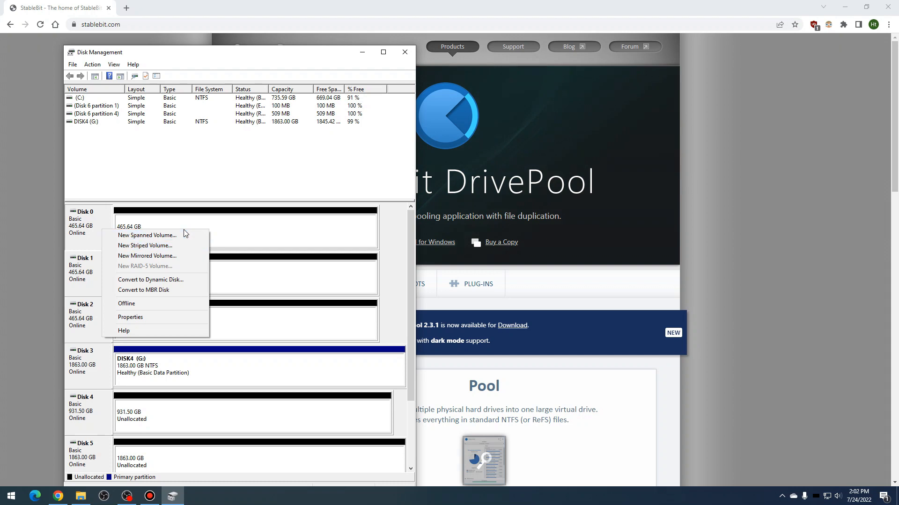
{"action": "left_click", "coordinate": [177, 256]}
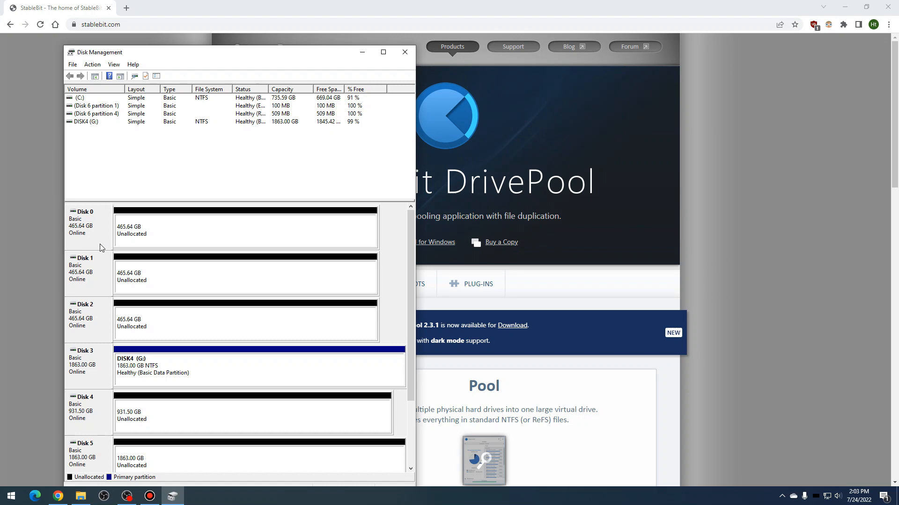
{"action": "left_click", "coordinate": [94, 263]}
Step: Search Windows for "storage", open Manage Storage Spaces and start a new pool and storage space
{"action": "left_click", "coordinate": [6, 498]}
{"action": "type", "text": "storage"}
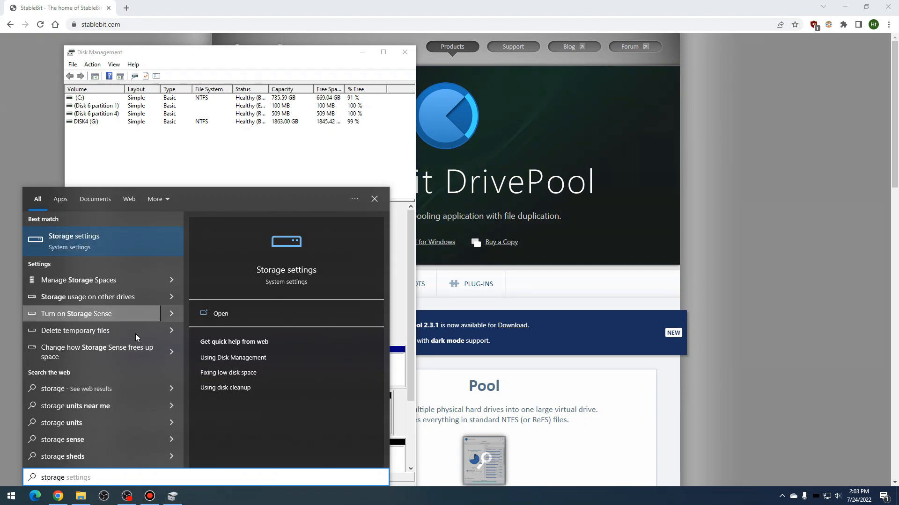
{"action": "left_click", "coordinate": [112, 281]}
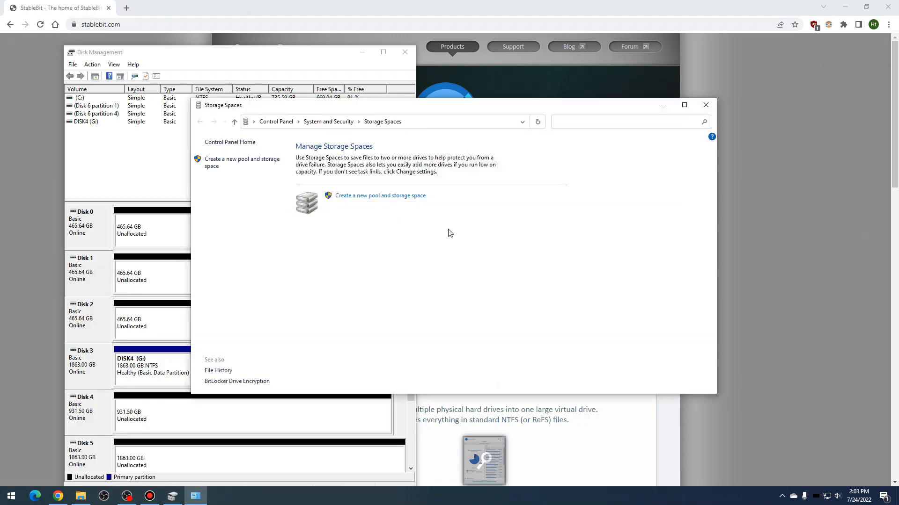
{"action": "left_click", "coordinate": [409, 203]}
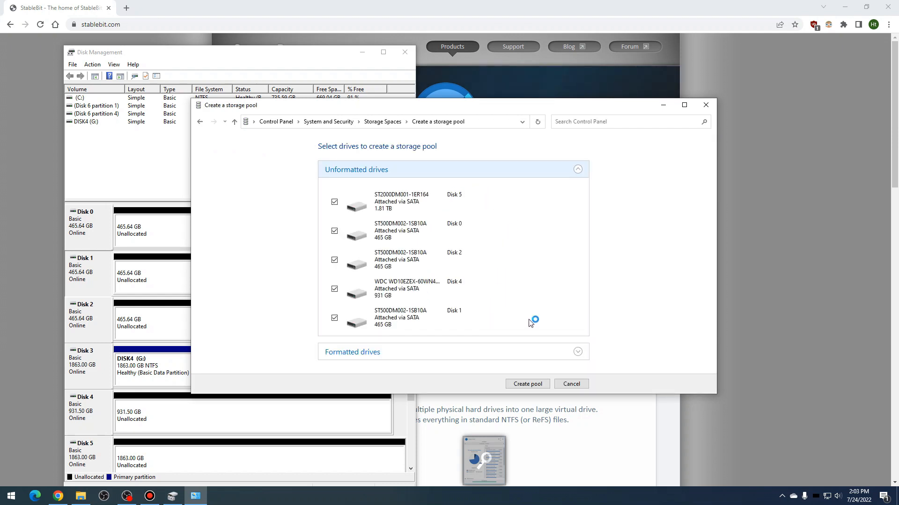
Step: Exclude Disk 5 and Disk 4 from the selection and create a storage pool from Disk 0, Disk 1 and Disk 2
{"action": "left_click", "coordinate": [334, 202]}
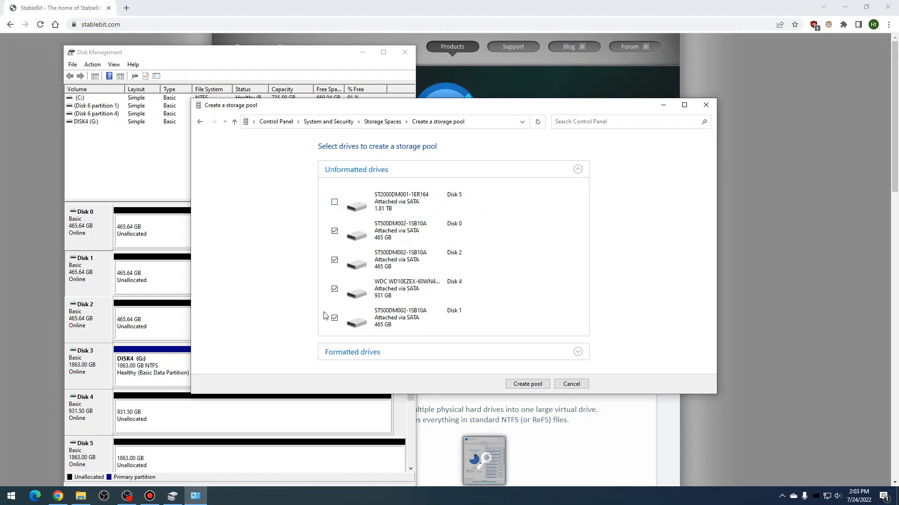
{"action": "left_click", "coordinate": [335, 289]}
{"action": "left_click", "coordinate": [577, 352]}
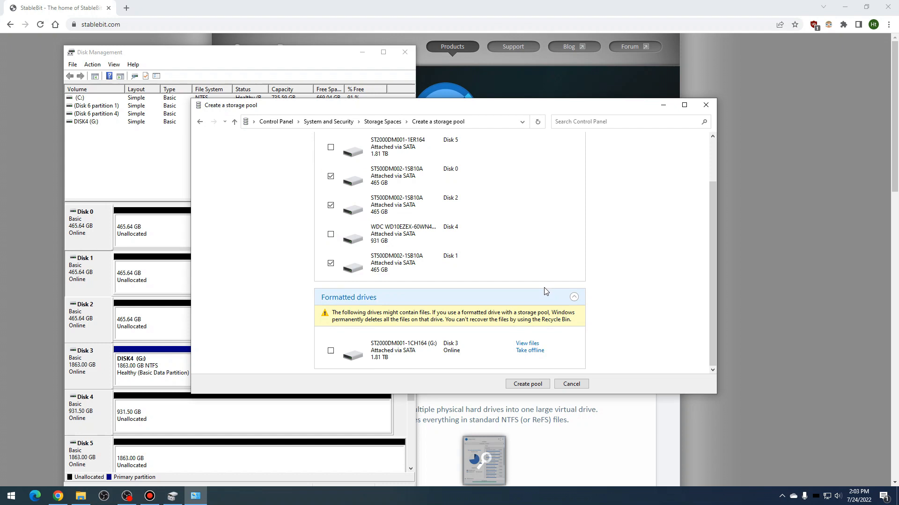
{"action": "scroll", "coordinate": [543, 289], "scroll_direction": "up", "scroll_amount": 1}
{"action": "scroll", "coordinate": [542, 299], "scroll_direction": "down", "scroll_amount": 1}
{"action": "left_click", "coordinate": [520, 385]}
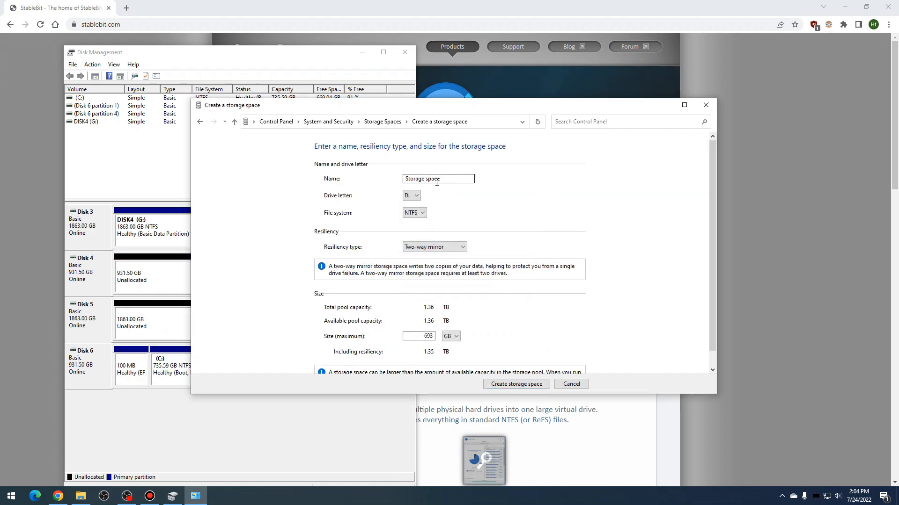
Step: Review the drive letters and resiliency types available for the new storage space
{"action": "left_click", "coordinate": [416, 196]}
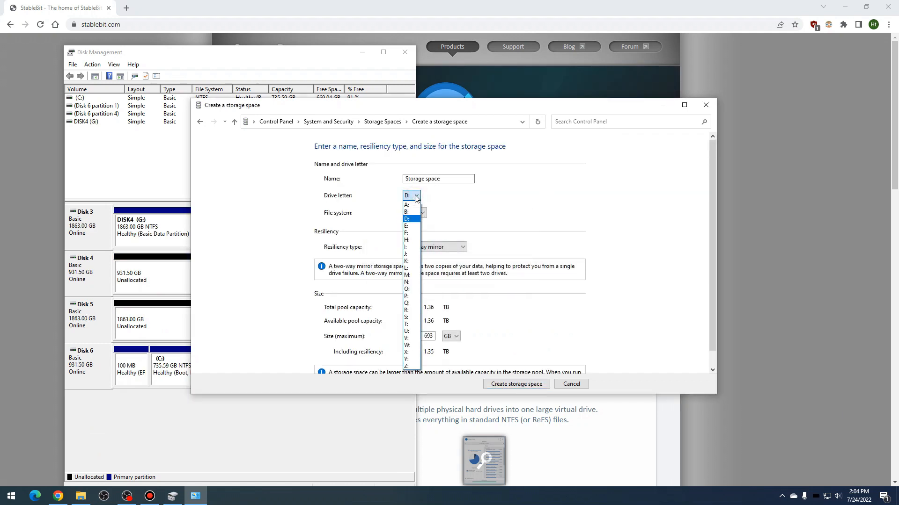
{"action": "left_click", "coordinate": [470, 197]}
{"action": "left_click", "coordinate": [453, 249]}
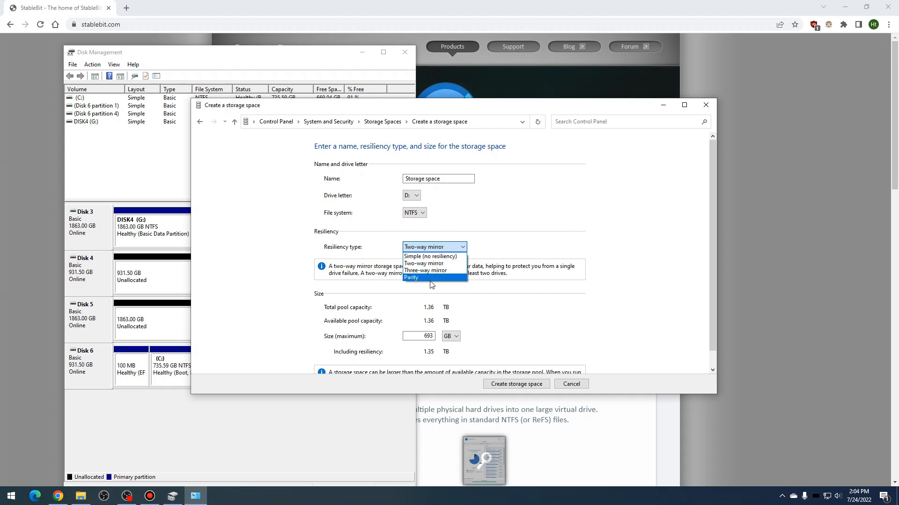
{"action": "left_click", "coordinate": [571, 216]}
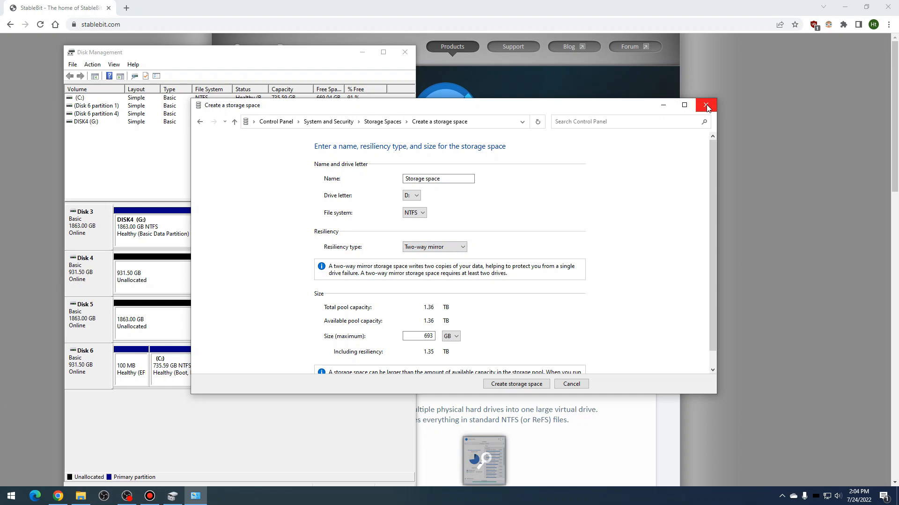
Step: Cancel creating the storage space and close the Storage Spaces and Disk Management windows
{"action": "left_click", "coordinate": [571, 384]}
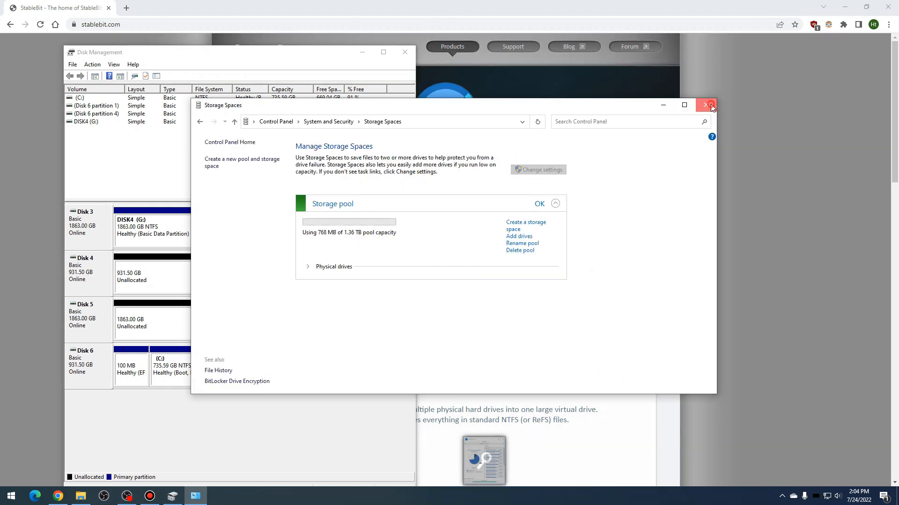
{"action": "left_click", "coordinate": [705, 105]}
{"action": "left_click", "coordinate": [404, 52]}
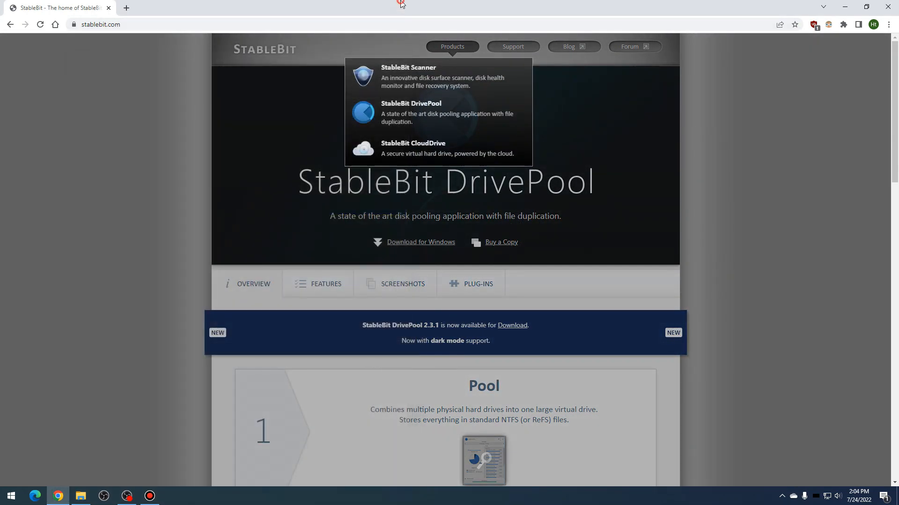
Step: Open the StableBit DrivePool purchase page and examine the product licenses and their prices
{"action": "left_click", "coordinate": [108, 181]}
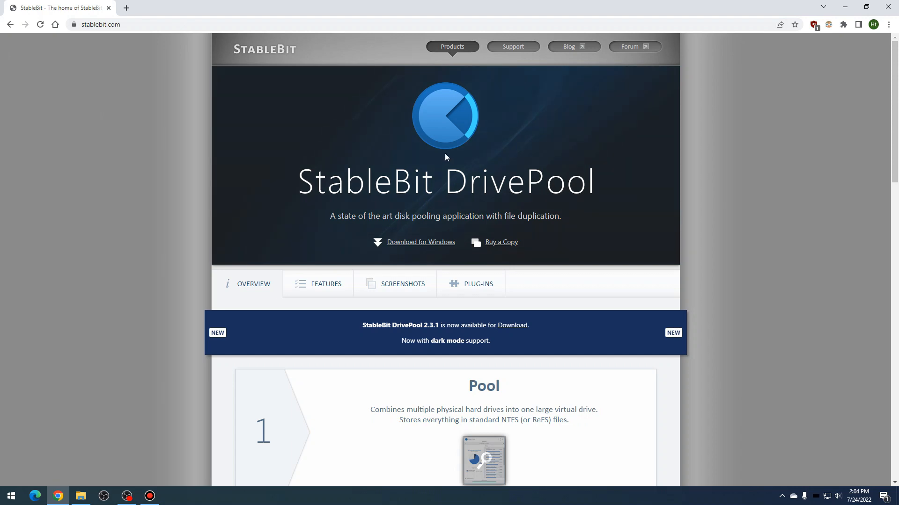
{"action": "mouse_move", "coordinate": [445, 48]}
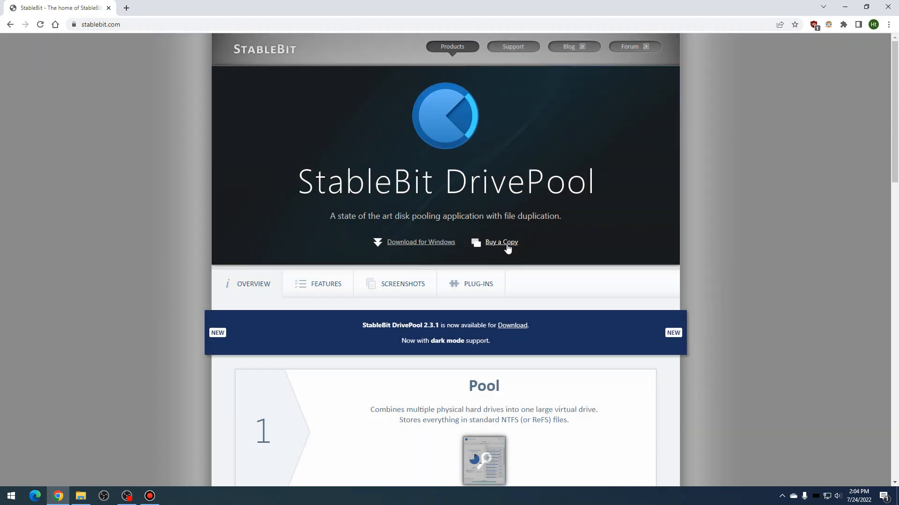
{"action": "left_click", "coordinate": [492, 242]}
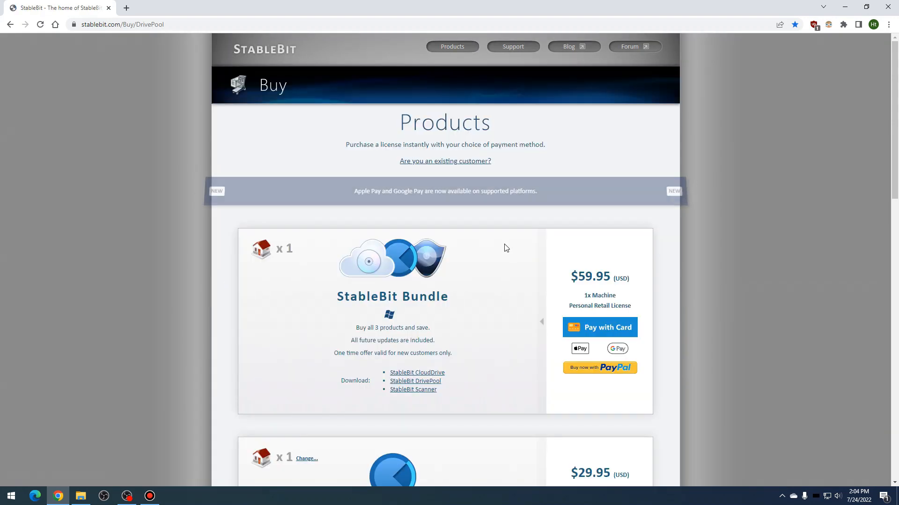
{"action": "scroll", "coordinate": [502, 251], "scroll_direction": "up", "scroll_amount": 1}
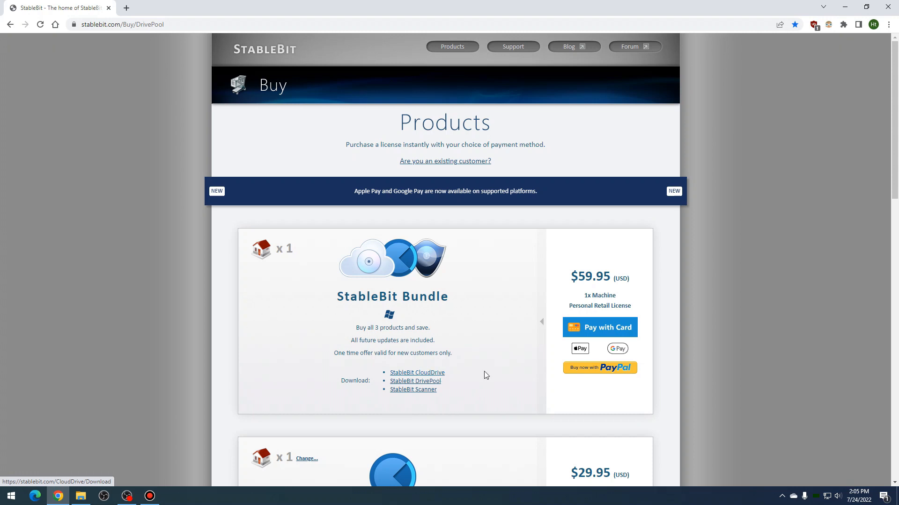
{"action": "left_click", "coordinate": [541, 321]}
{"action": "left_click", "coordinate": [276, 333]}
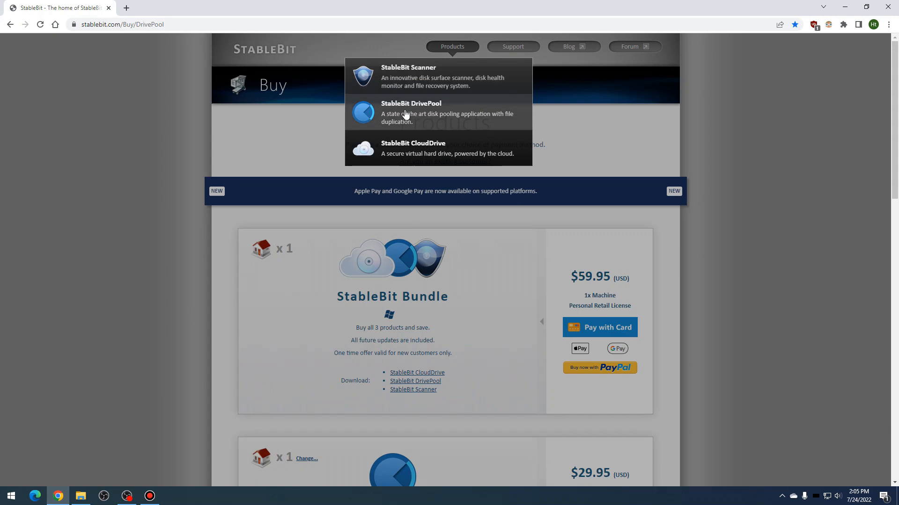
Step: Open the StableBit DrivePool download page for Windows, accept the license agreement and show the Microsoft Windows 64-bit download
{"action": "left_click", "coordinate": [405, 114]}
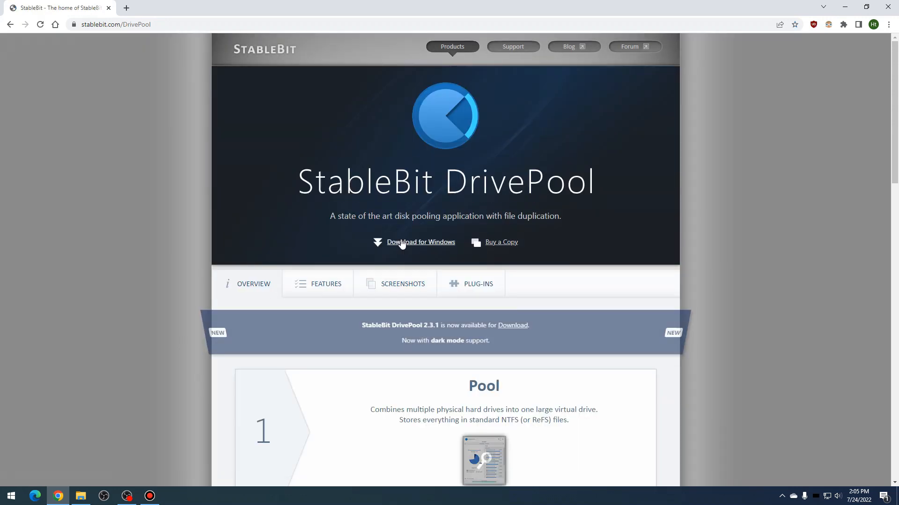
{"action": "left_click", "coordinate": [403, 243]}
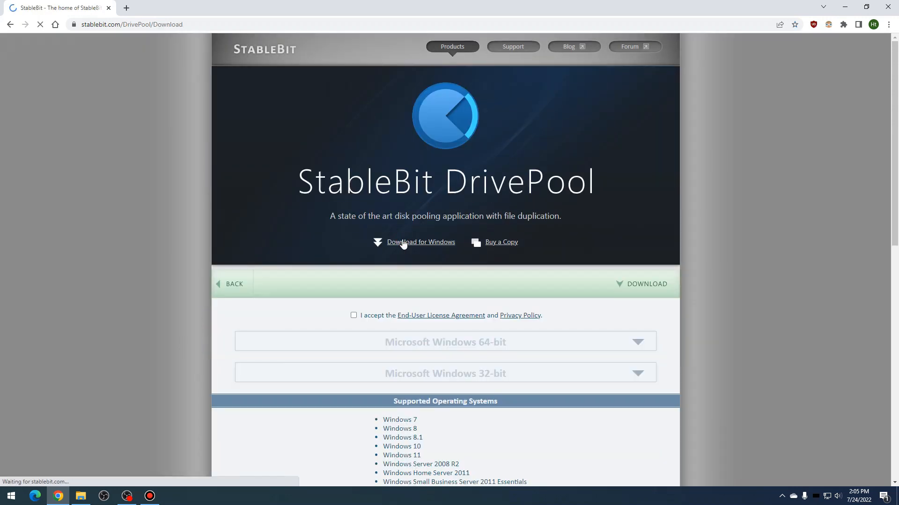
{"action": "left_click", "coordinate": [353, 315]}
{"action": "left_click", "coordinate": [572, 346]}
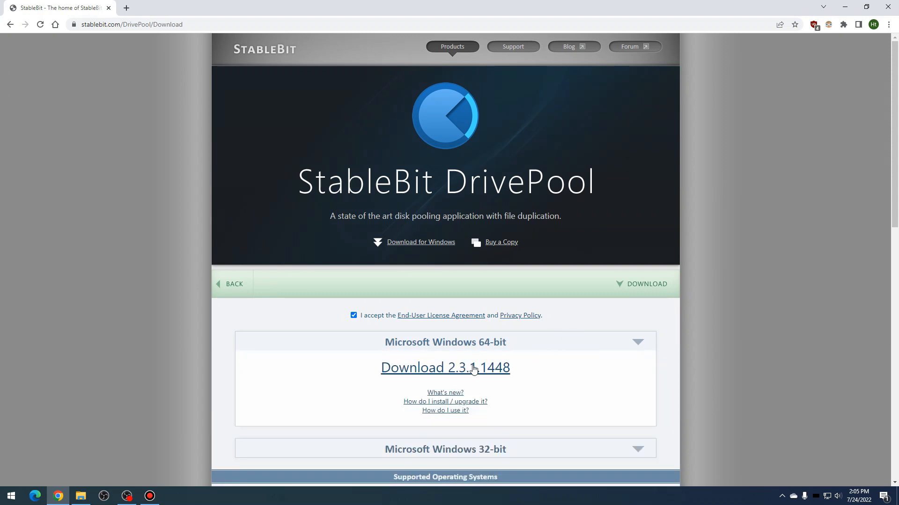
Step: Download the 64-bit DrivePool 2.3.1.1448 installer and open the Downloads folder in File Explorer
{"action": "left_click", "coordinate": [224, 378]}
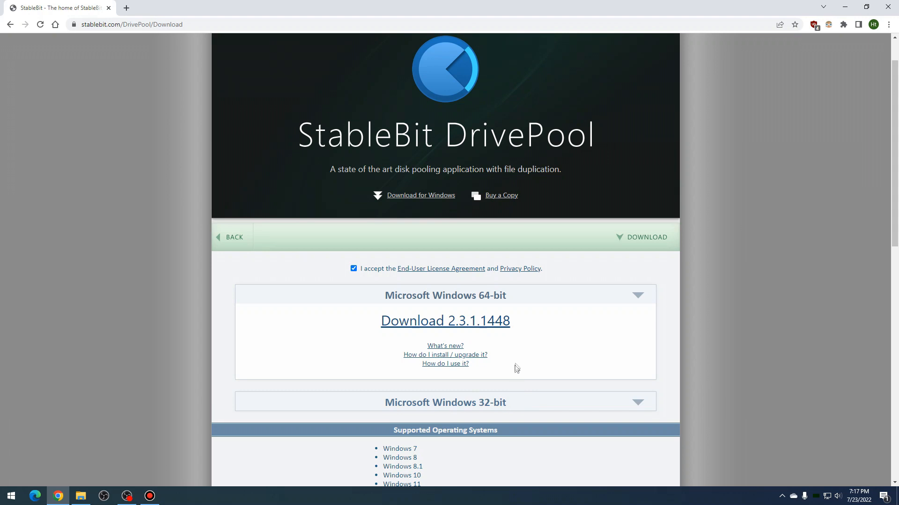
{"action": "left_click", "coordinate": [490, 322]}
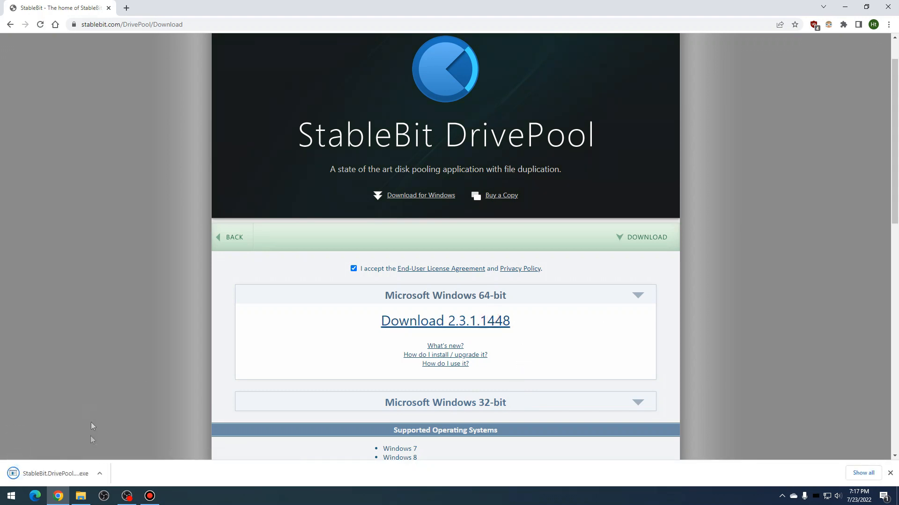
{"action": "left_click", "coordinate": [81, 496]}
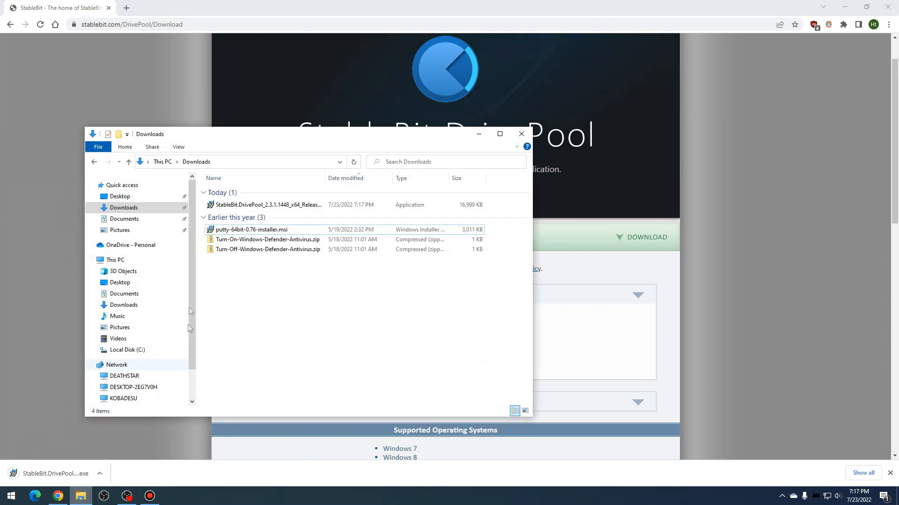
Step: Run the downloaded DrivePool installer, agree to the license terms and keep the install location C:\Program Files\StableBit\DrivePool
{"action": "double_click", "coordinate": [269, 205]}
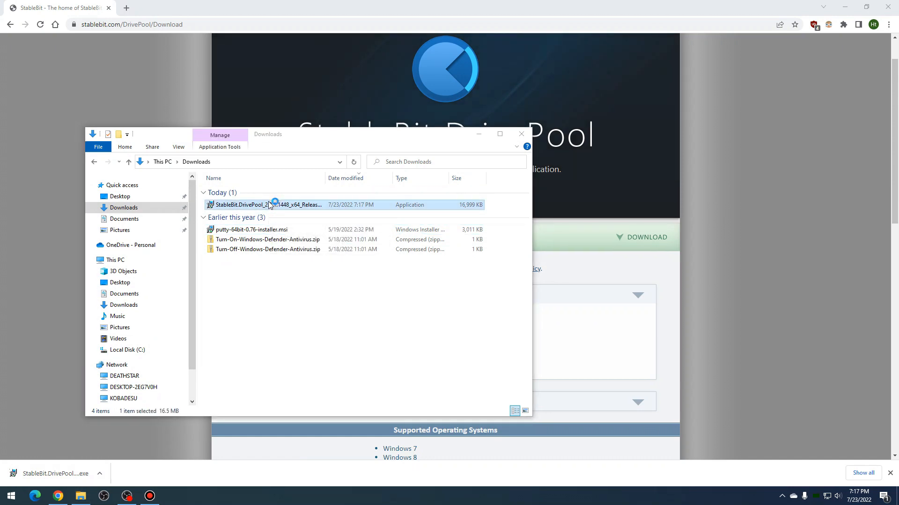
{"action": "left_click", "coordinate": [438, 289]}
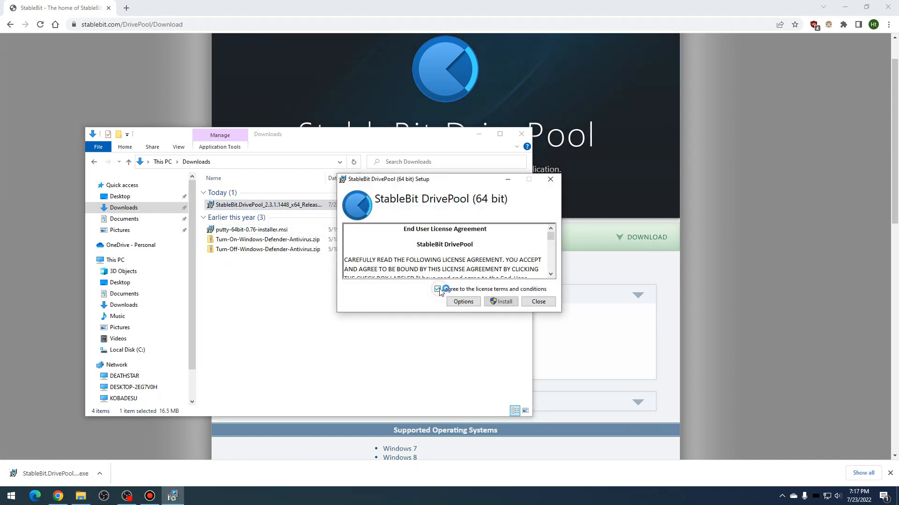
{"action": "left_click", "coordinate": [463, 302]}
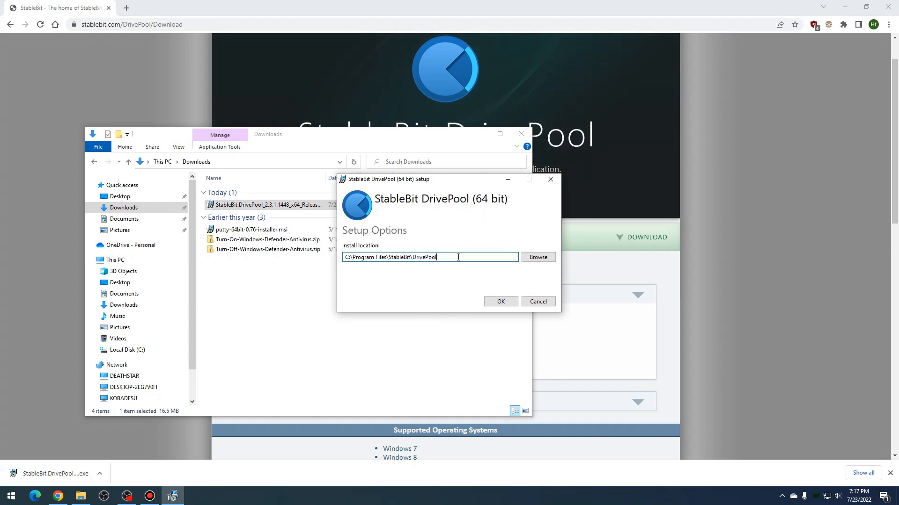
{"action": "left_click", "coordinate": [501, 302]}
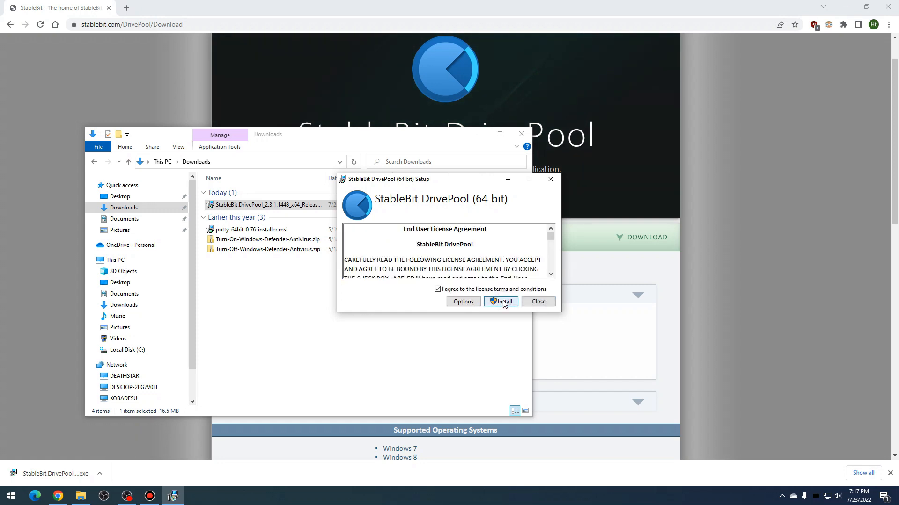
{"action": "left_click_drag", "start_coordinate": [552, 238], "coordinate": [552, 266]}
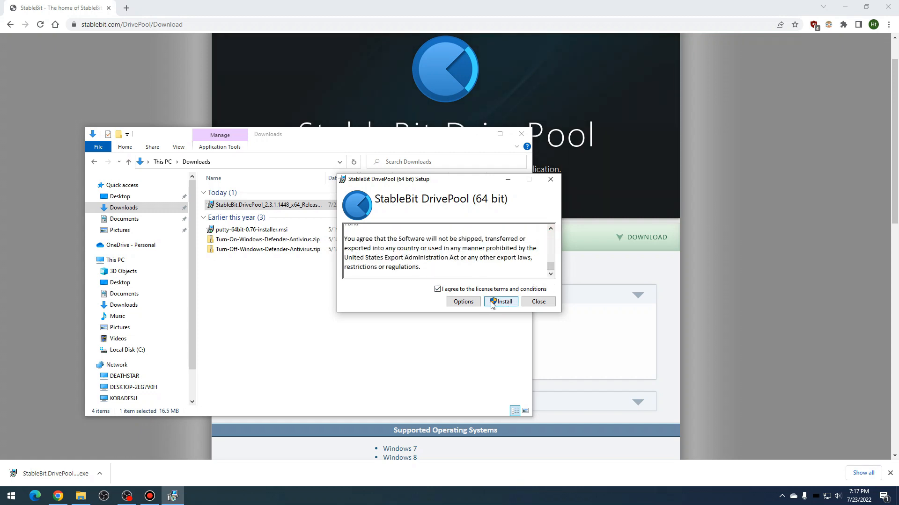
{"action": "left_click", "coordinate": [464, 302]}
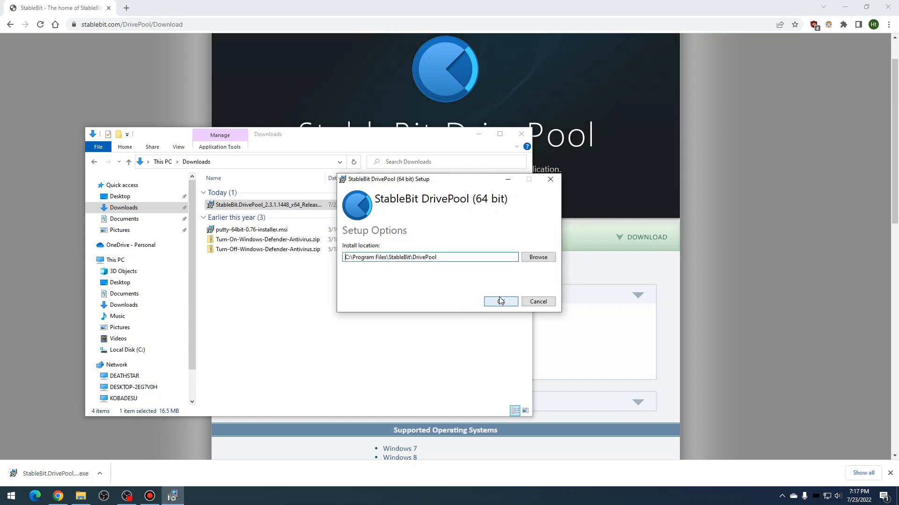
{"action": "left_click", "coordinate": [499, 298]}
Step: Install StableBit DrivePool, close the setup and start getting a license
{"action": "left_click", "coordinate": [496, 300]}
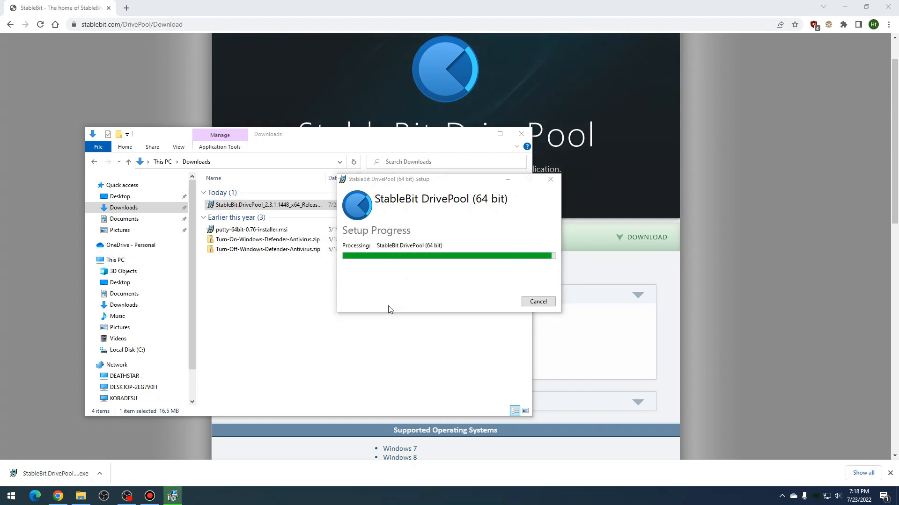
{"action": "left_click", "coordinate": [538, 301]}
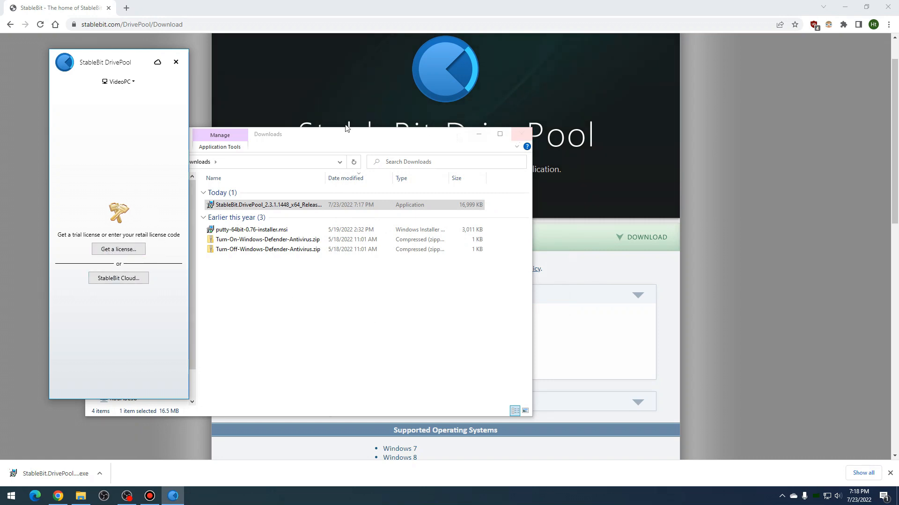
{"action": "left_click", "coordinate": [132, 253]}
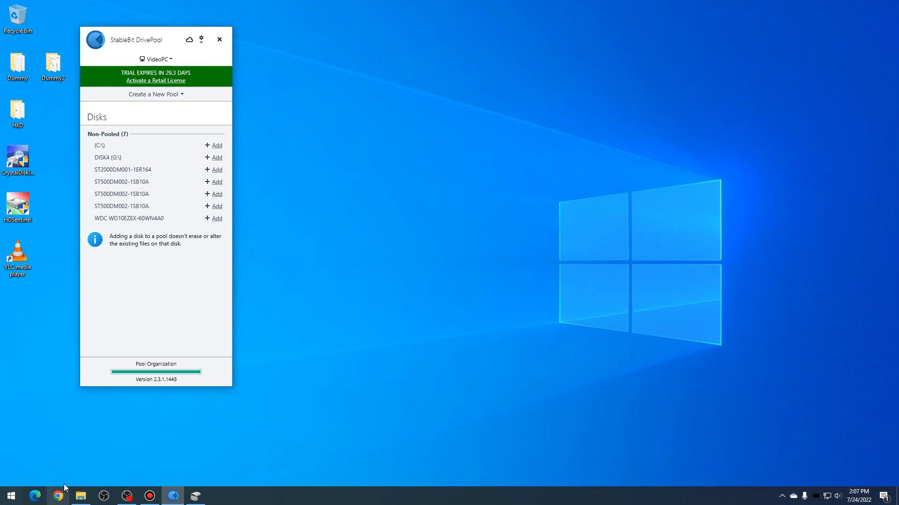
Step: Show the DISK4 (G:) contents in File Explorer and examine the unallocated disks in Disk Management beside the DrivePool disk list
{"action": "left_click", "coordinate": [81, 496]}
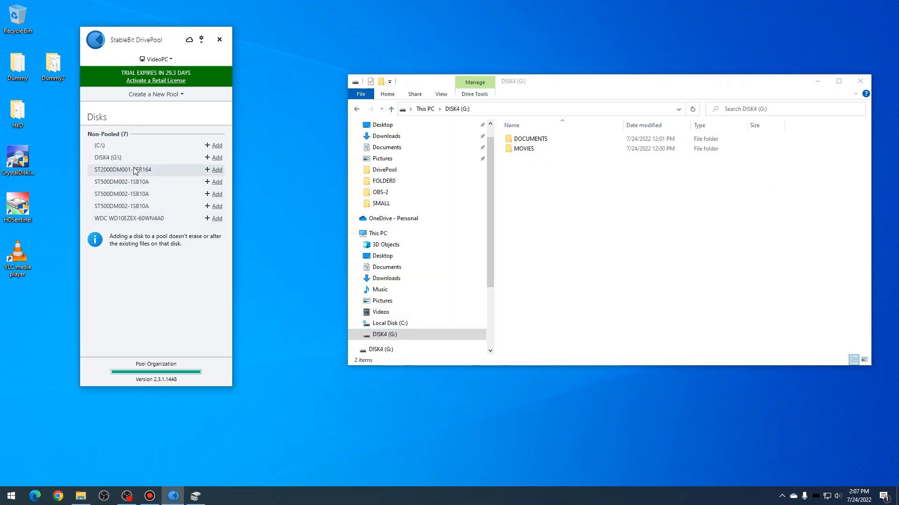
{"action": "mouse_move", "coordinate": [150, 173]}
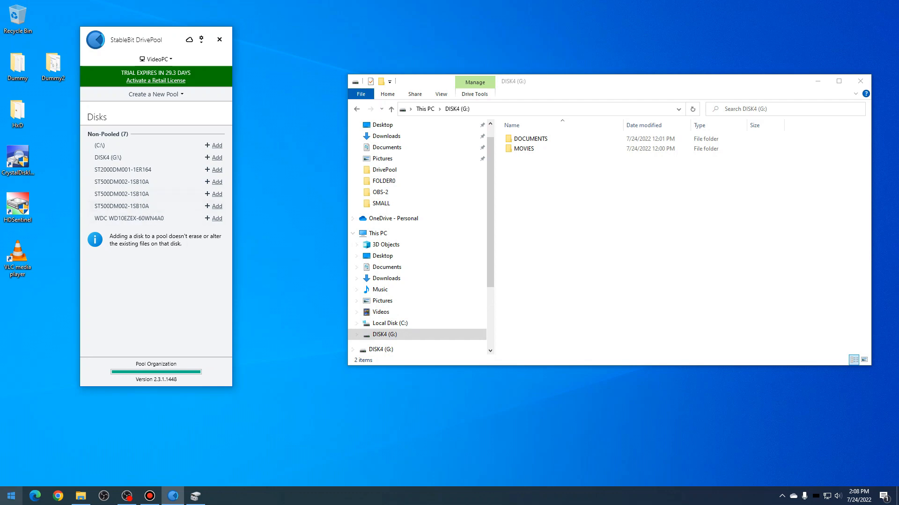
{"action": "left_click", "coordinate": [195, 497]}
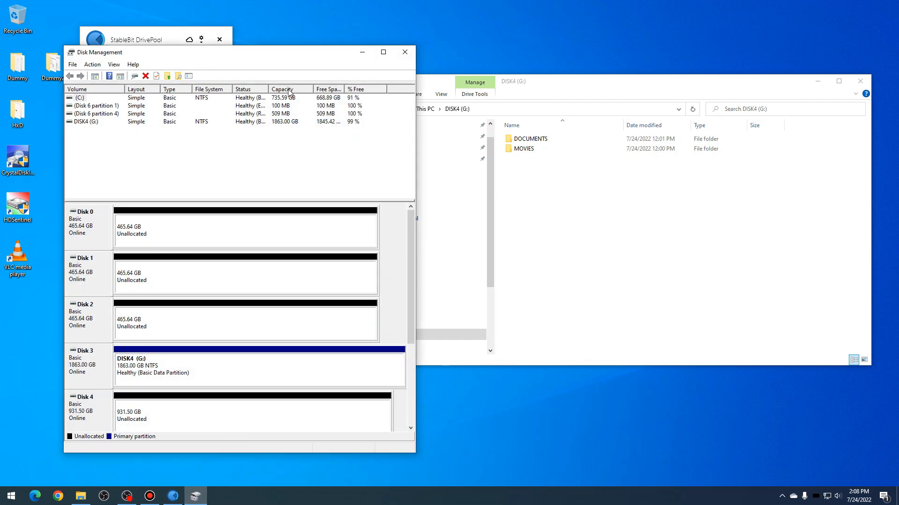
{"action": "left_click_drag", "start_coordinate": [271, 56], "coordinate": [562, 83]}
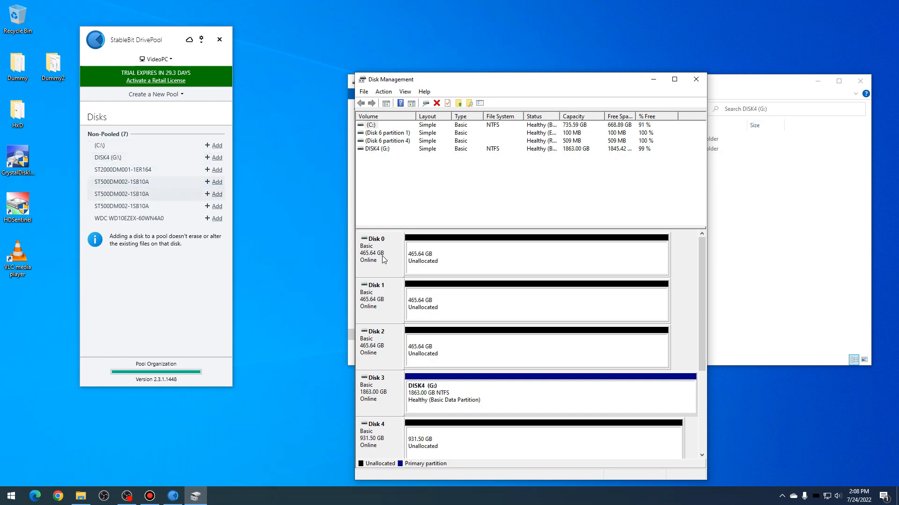
{"action": "left_click", "coordinate": [433, 256]}
{"action": "left_click", "coordinate": [434, 302]}
{"action": "left_click", "coordinate": [444, 347]}
{"action": "left_click", "coordinate": [461, 317]}
{"action": "left_click", "coordinate": [476, 255]}
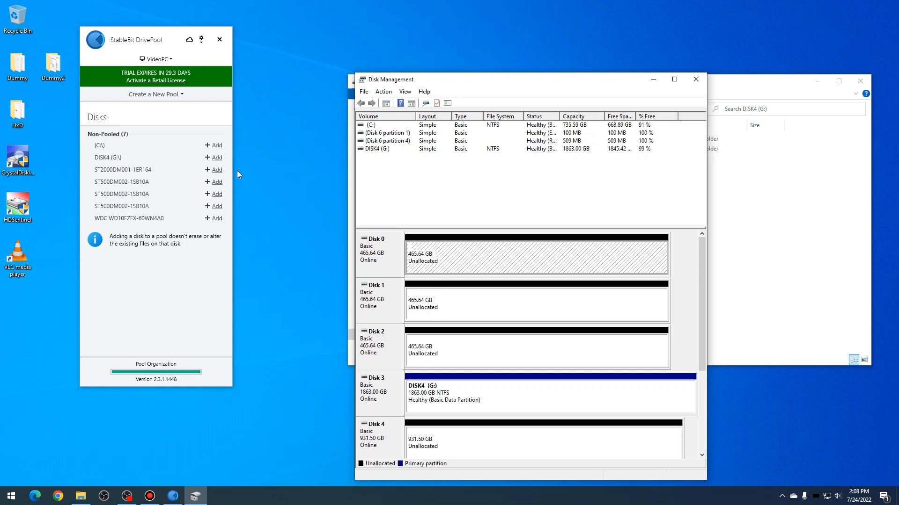
Step: Create a pool by adding the first non-pooled ST500DM002-1SB10A disk, and enlarge the DrivePool window
{"action": "mouse_move", "coordinate": [220, 187]}
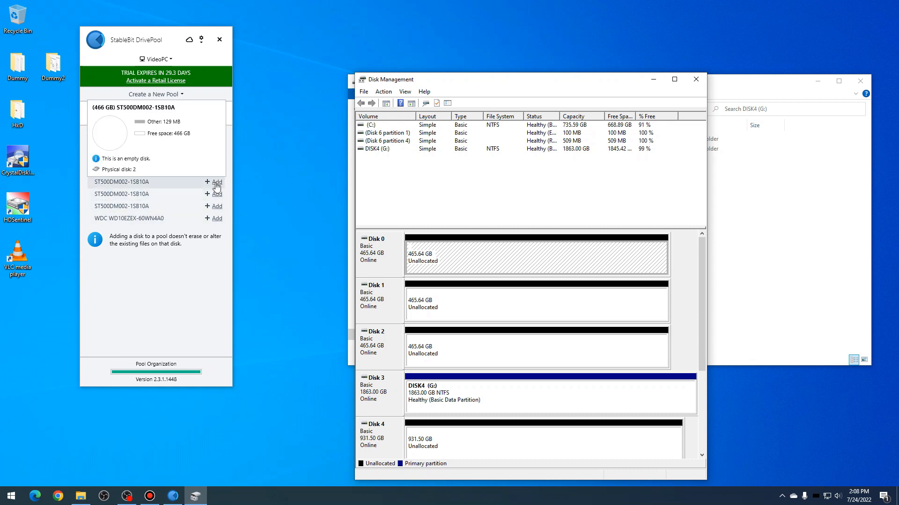
{"action": "left_click", "coordinate": [216, 183]}
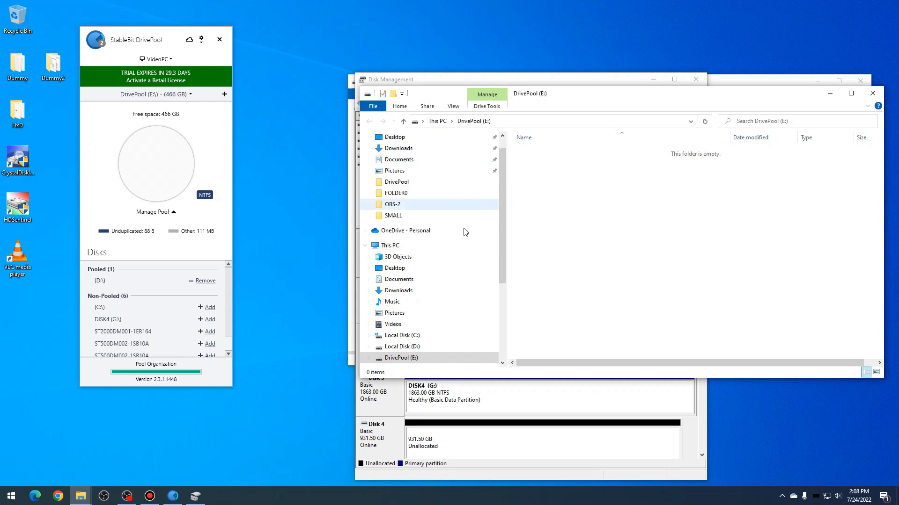
{"action": "scroll", "coordinate": [462, 239], "scroll_direction": "down", "scroll_amount": 1}
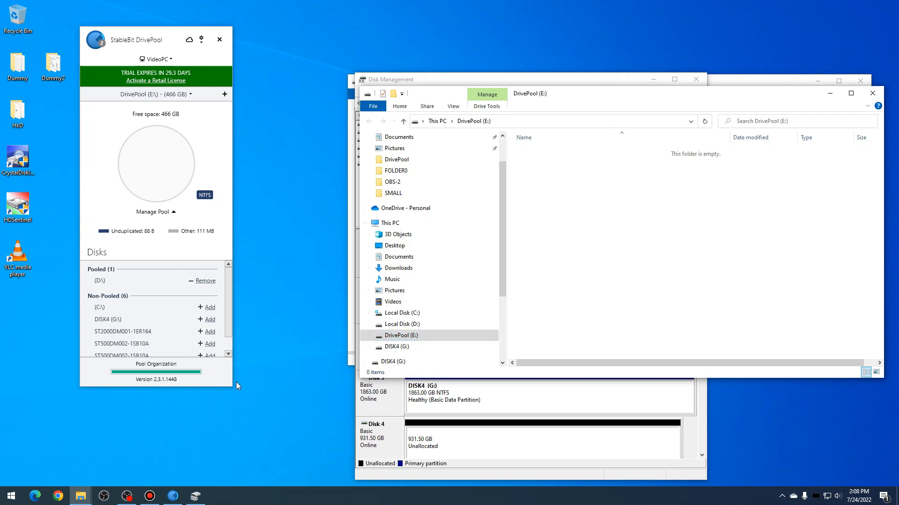
{"action": "left_click_drag", "start_coordinate": [232, 386], "coordinate": [315, 438]}
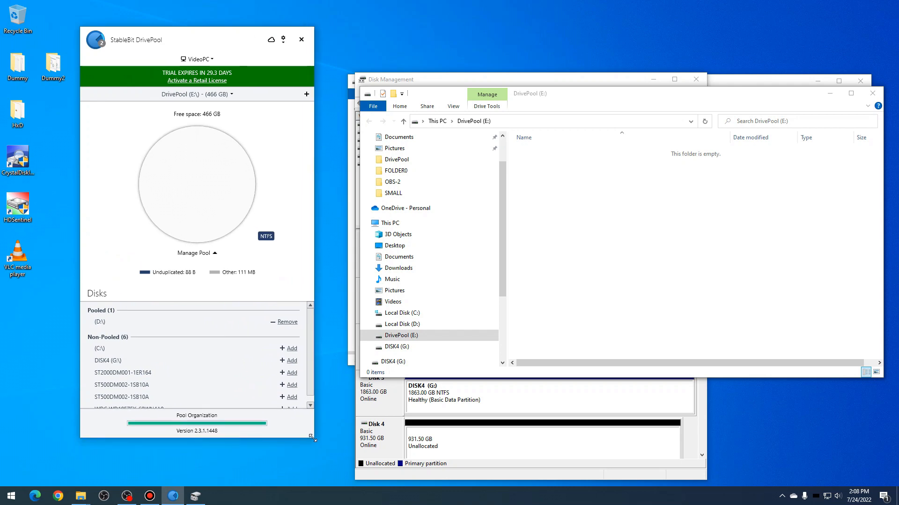
Step: Change the DrivePool volume's drive letter to P in Disk Management, accepting the warnings
{"action": "left_click", "coordinate": [199, 499]}
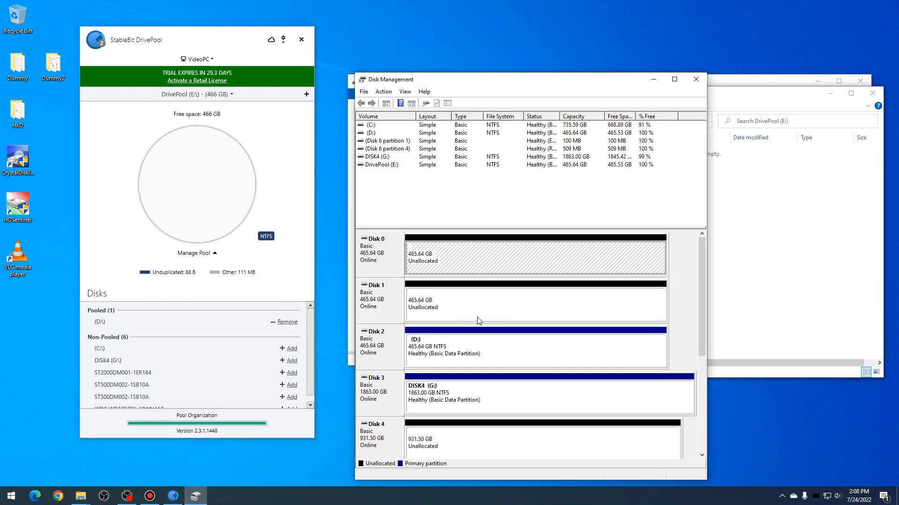
{"action": "left_click_drag", "start_coordinate": [702, 290], "coordinate": [692, 401]}
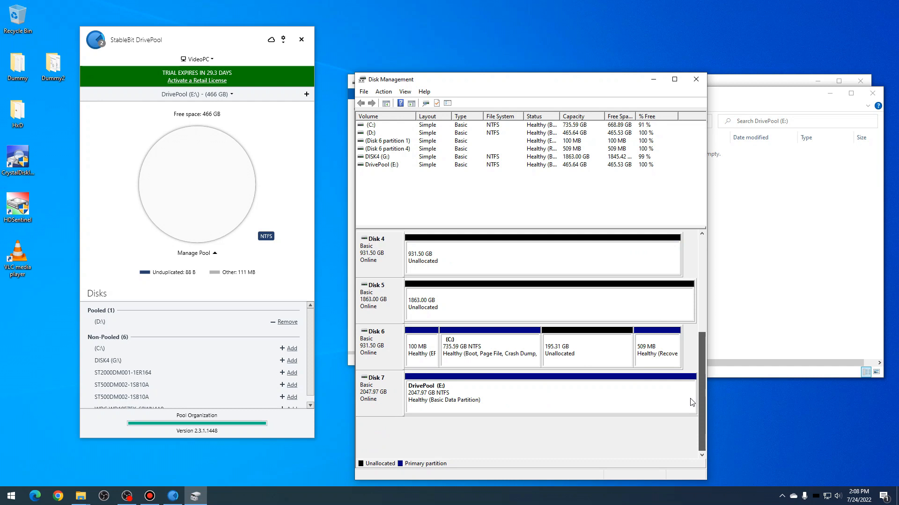
{"action": "left_click", "coordinate": [552, 386]}
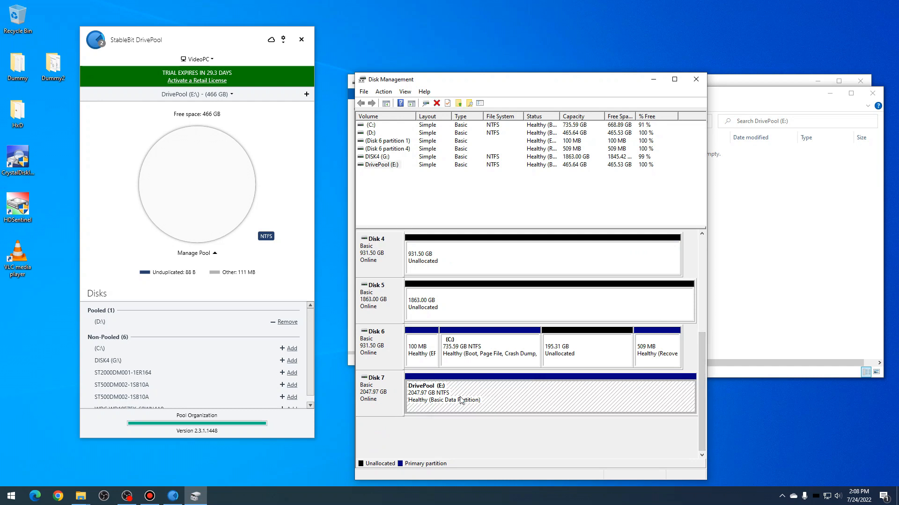
{"action": "right_click", "coordinate": [461, 400]}
{"action": "left_click", "coordinate": [545, 308]}
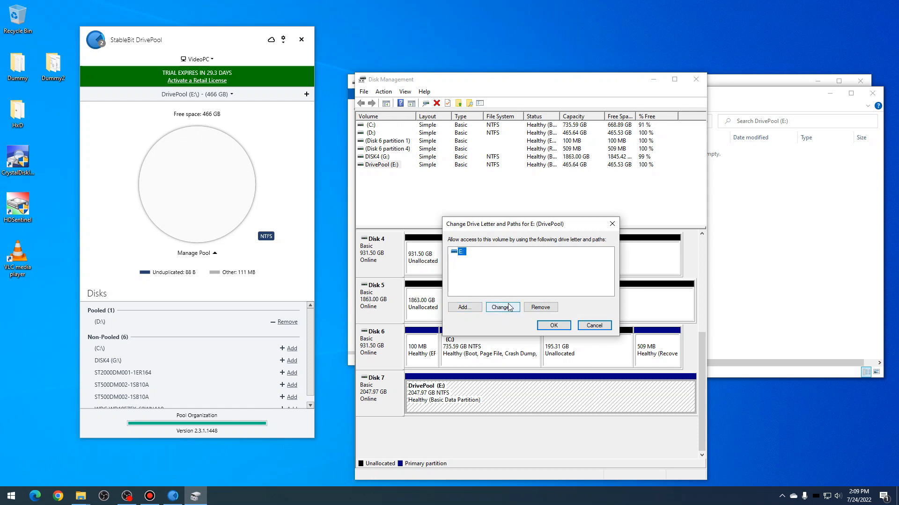
{"action": "left_click", "coordinate": [502, 308]}
{"action": "left_click", "coordinate": [604, 266]}
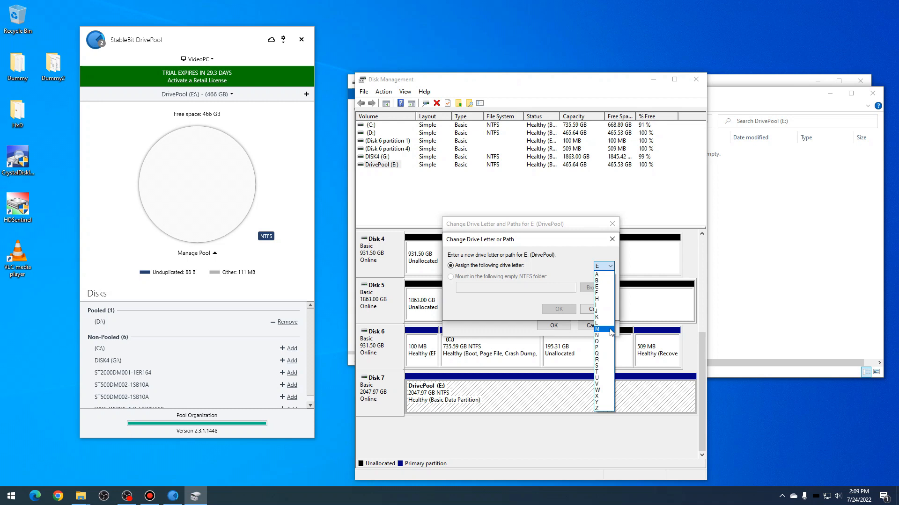
{"action": "left_click", "coordinate": [608, 347]}
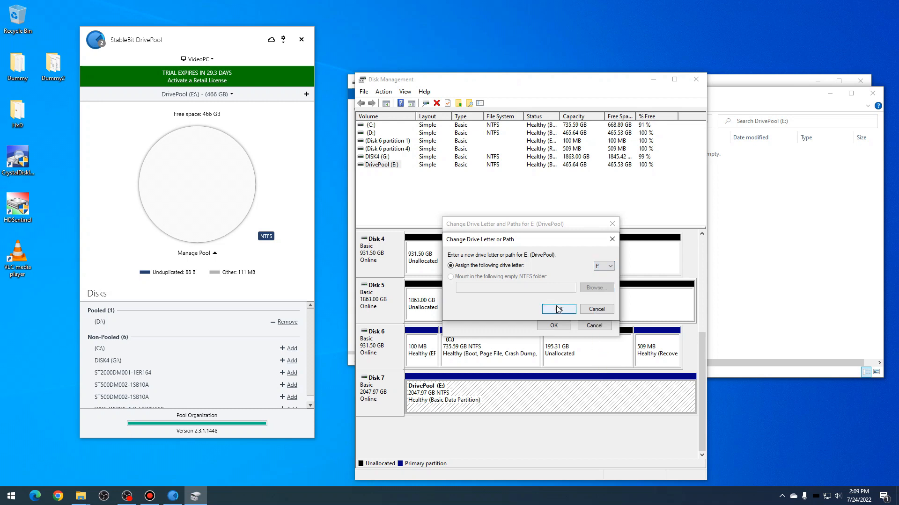
{"action": "left_click", "coordinate": [558, 309]}
{"action": "left_click", "coordinate": [481, 282]}
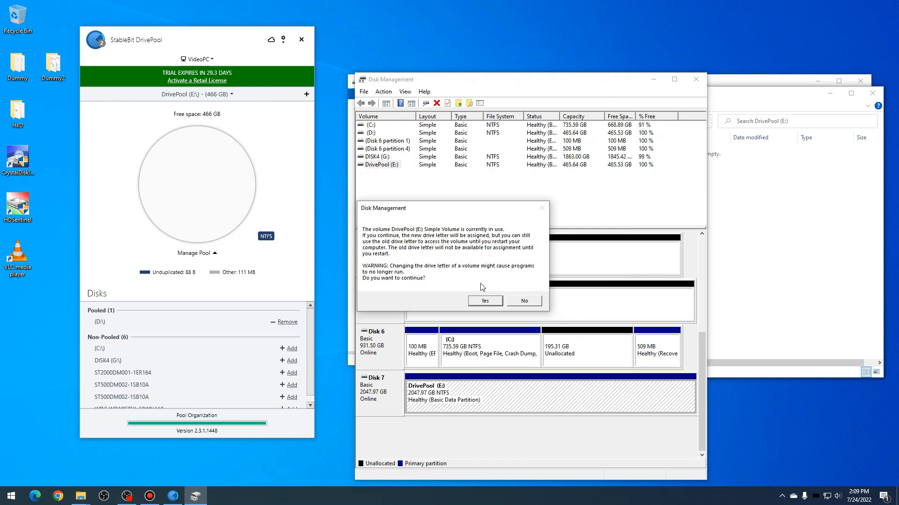
{"action": "left_click", "coordinate": [485, 300]}
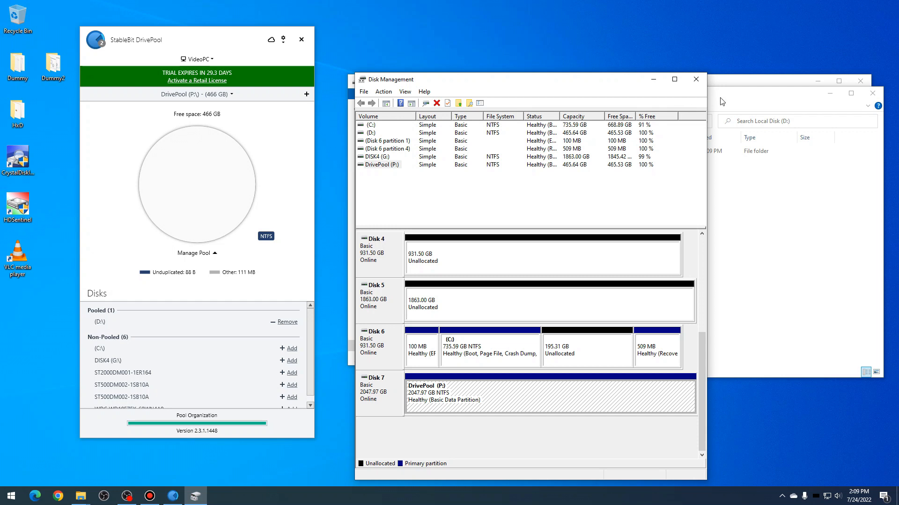
Step: Minimize Disk Management and select the DrivePool (P:) drive under This PC in File Explorer
{"action": "left_click", "coordinate": [654, 80]}
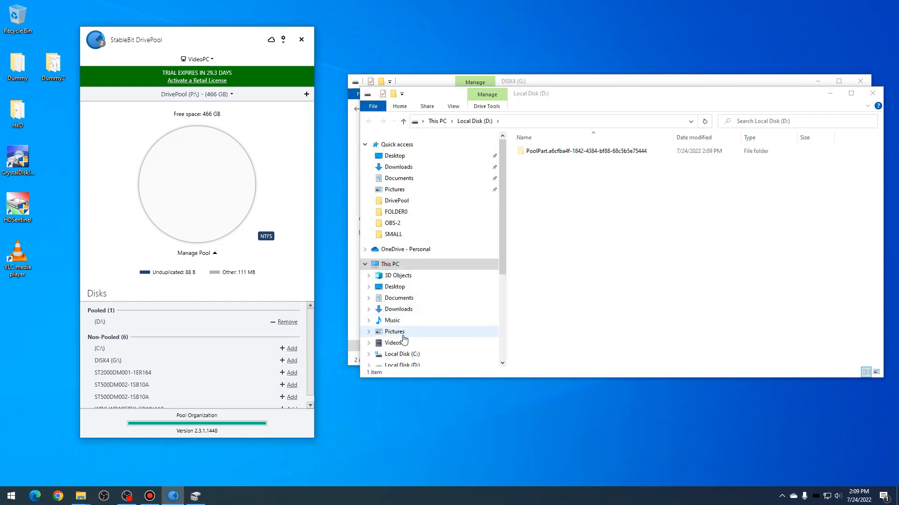
{"action": "left_click", "coordinate": [415, 265]}
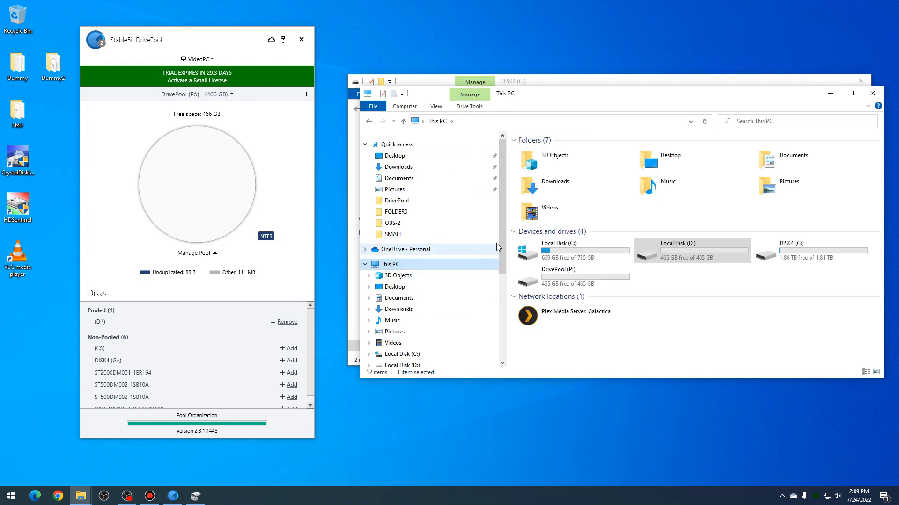
{"action": "left_click", "coordinate": [542, 276]}
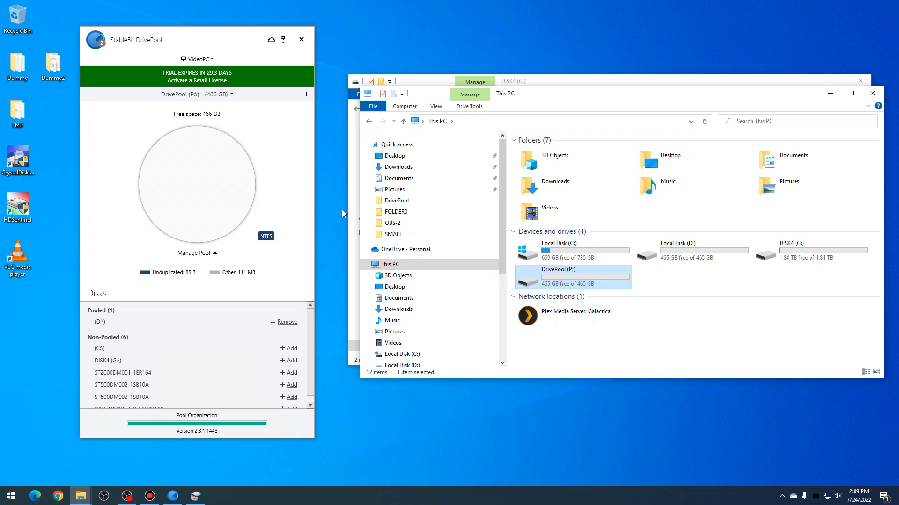
Step: Widen the DrivePool window and add the two remaining ST500DM002-1SB10A disks to the pool, closing the File Explorer windows that open
{"action": "left_click", "coordinate": [313, 436]}
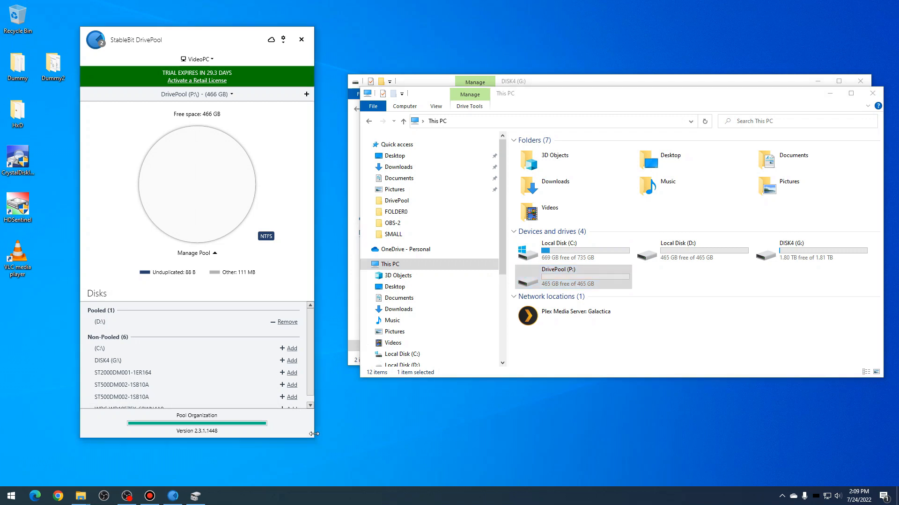
{"action": "left_click_drag", "start_coordinate": [313, 435], "coordinate": [653, 465]}
{"action": "mouse_move", "coordinate": [423, 216]}
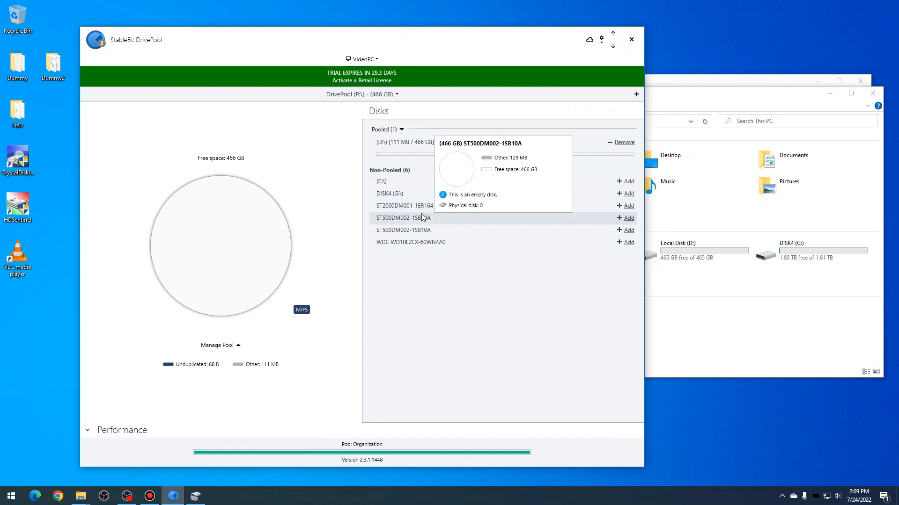
{"action": "left_click", "coordinate": [629, 218]}
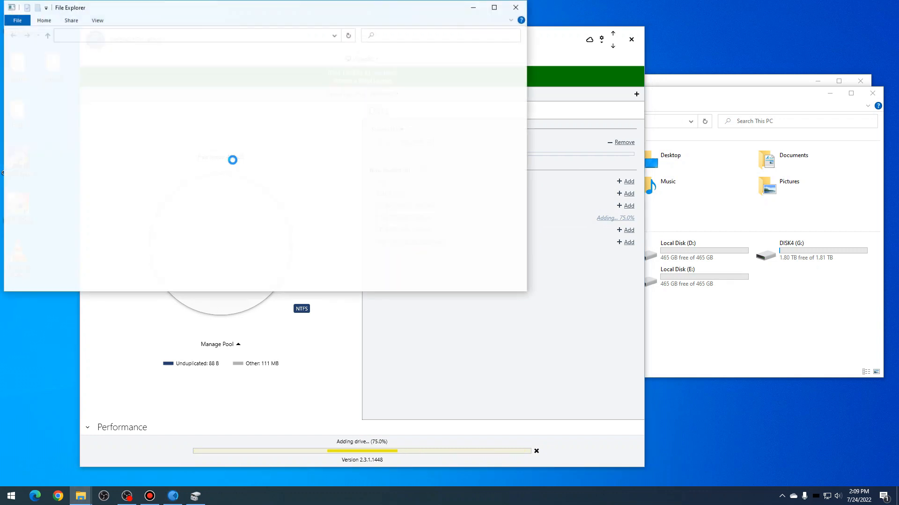
{"action": "left_click", "coordinate": [516, 7]}
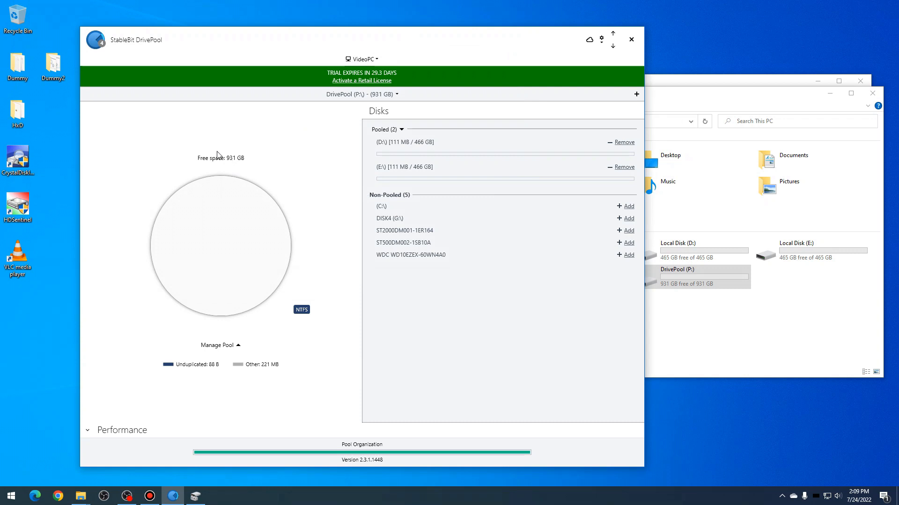
{"action": "left_click", "coordinate": [629, 244]}
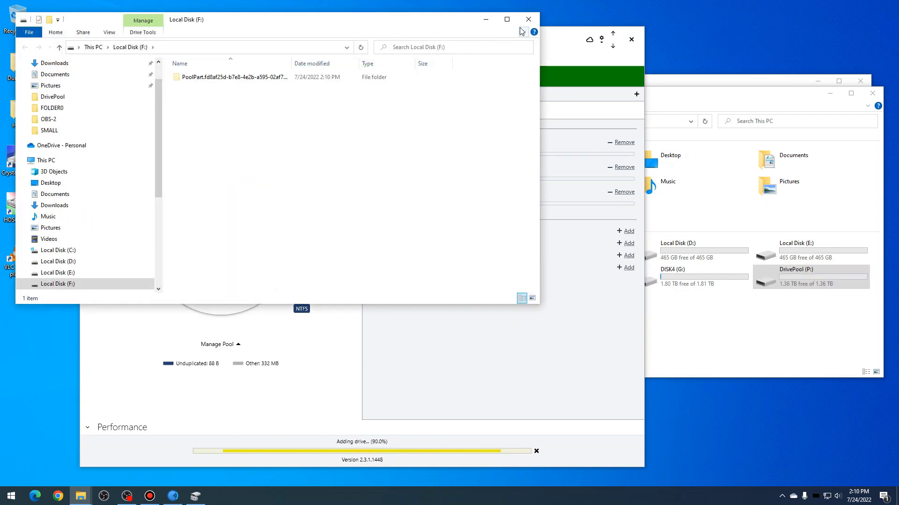
{"action": "left_click", "coordinate": [528, 19]}
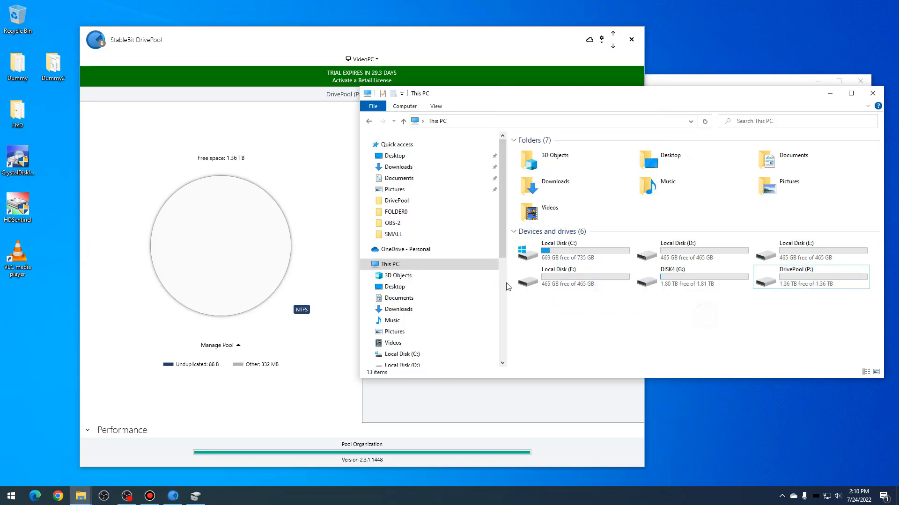
Step: Browse the Local Disk (D:), (E:) and (F:) drives and DrivePool (P:), and select the PoolPart folder on D:
{"action": "scroll", "coordinate": [429, 298], "scroll_direction": "down", "scroll_amount": 2}
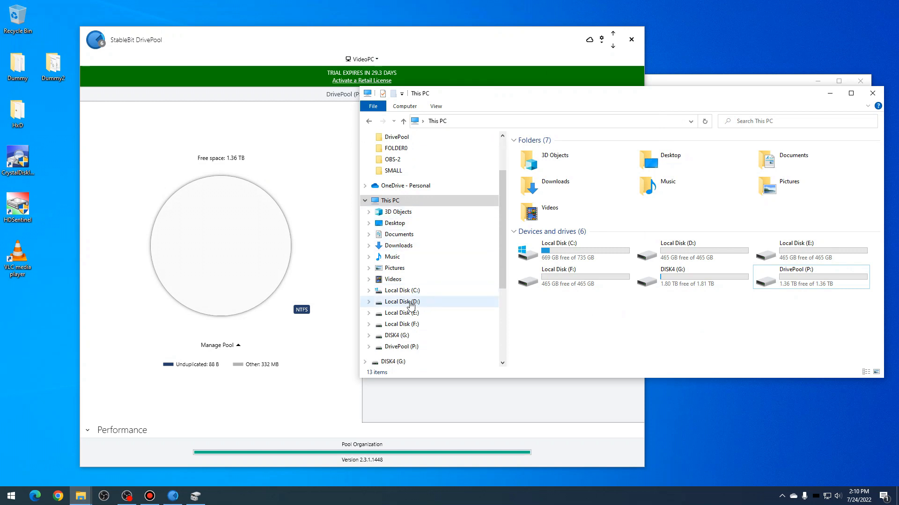
{"action": "left_click", "coordinate": [410, 303]}
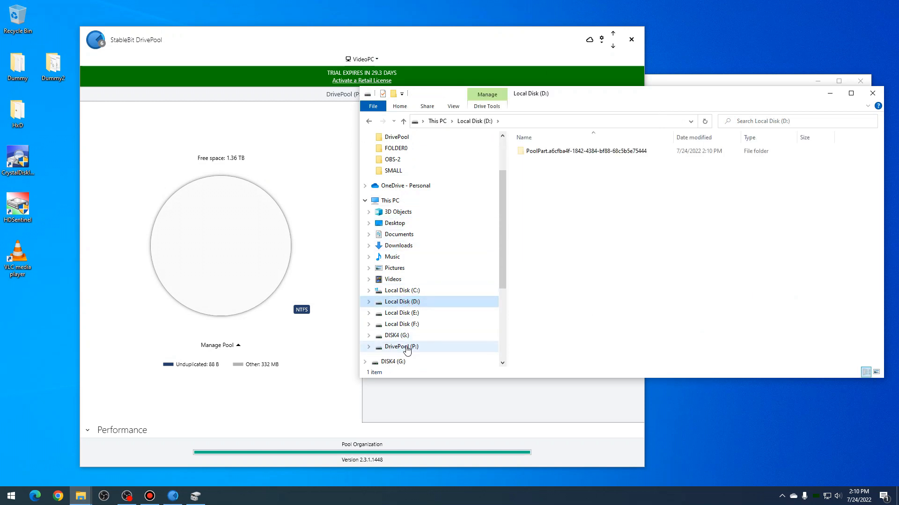
{"action": "left_click", "coordinate": [406, 346]}
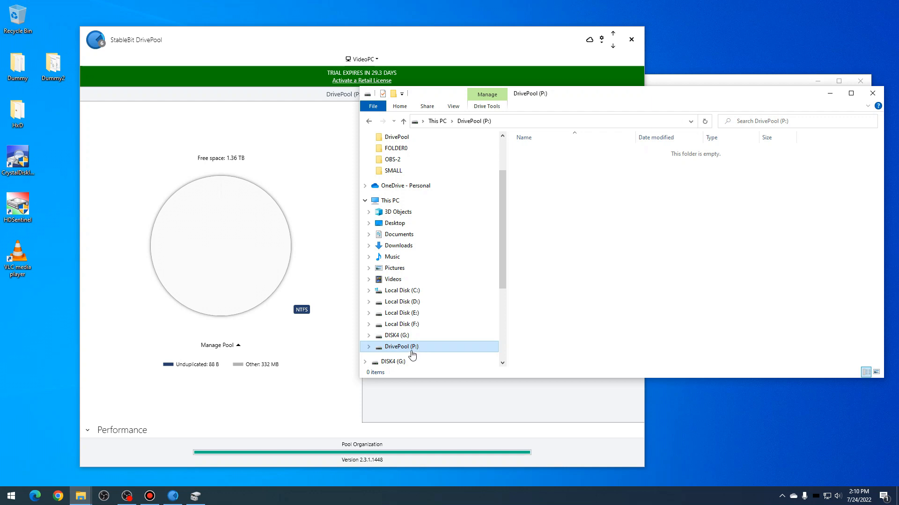
{"action": "left_click", "coordinate": [416, 303]}
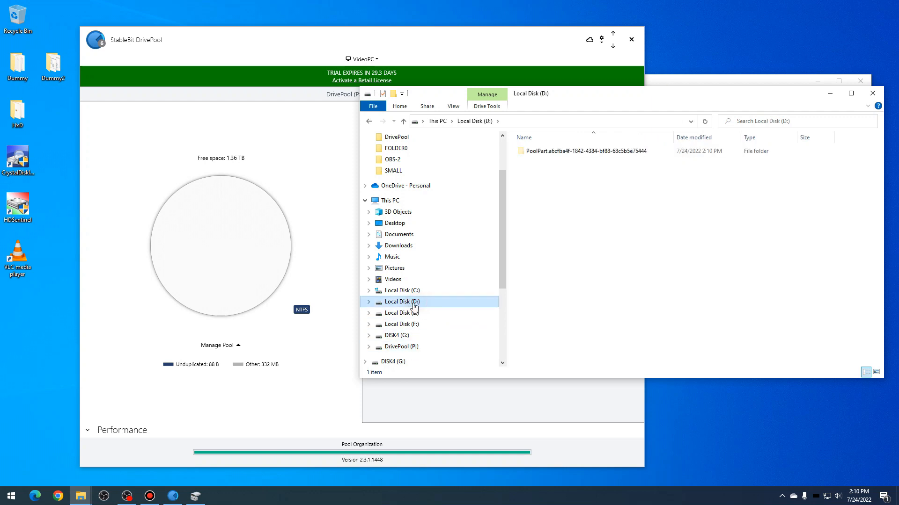
{"action": "left_click", "coordinate": [412, 313]}
{"action": "left_click", "coordinate": [411, 325]}
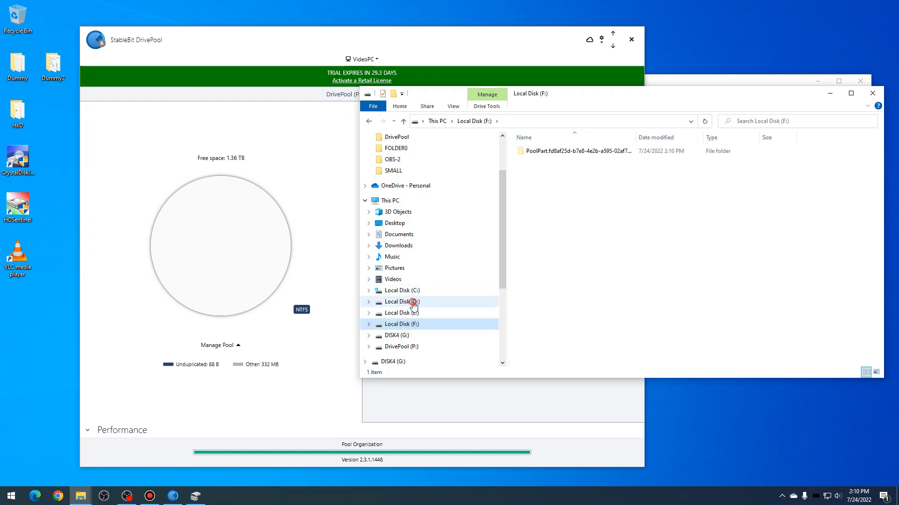
{"action": "left_click", "coordinate": [414, 302]}
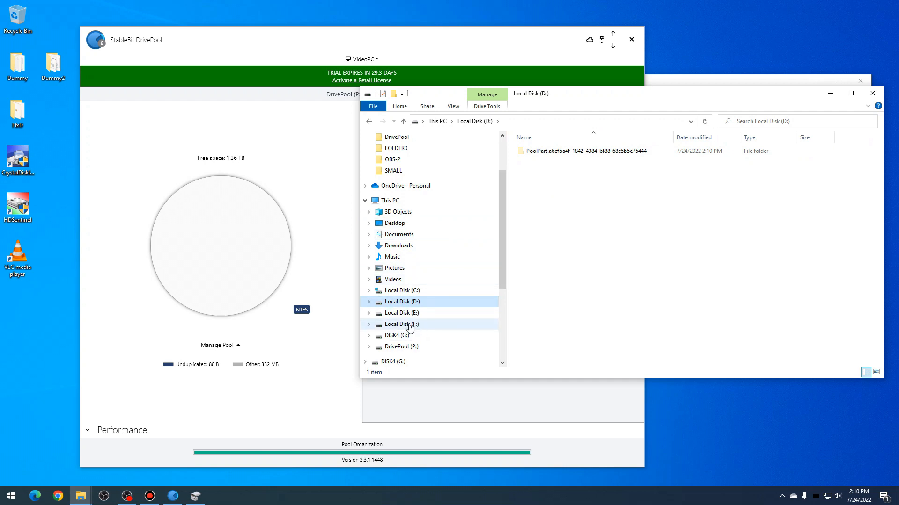
{"action": "mouse_move", "coordinate": [549, 156]}
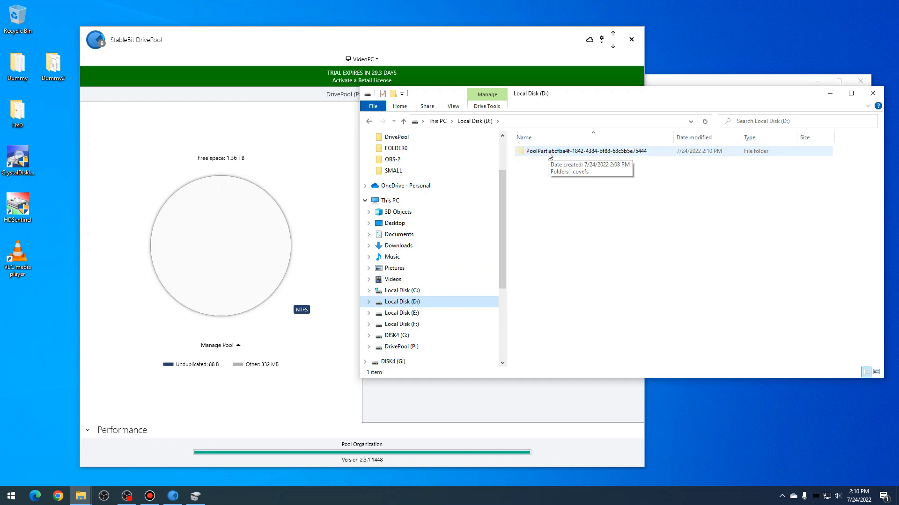
{"action": "left_click", "coordinate": [549, 155]}
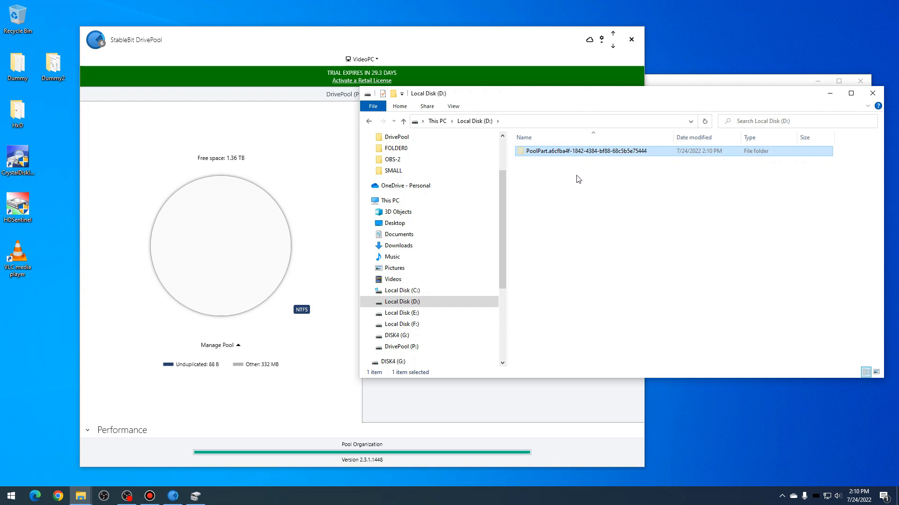
{"action": "left_click", "coordinate": [561, 152]}
Step: Set the folder view options to show hidden files, folders, and drives, and accept the settings
{"action": "left_click_drag", "start_coordinate": [519, 98], "coordinate": [458, 118]}
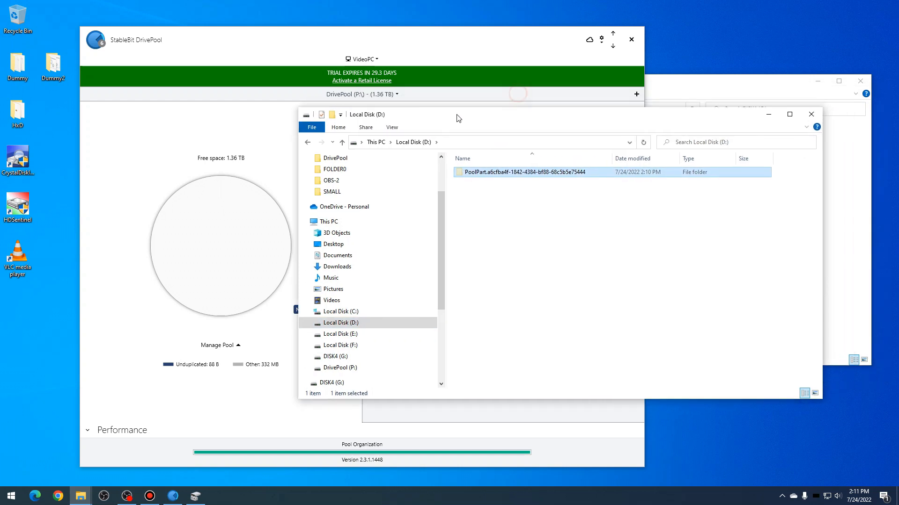
{"action": "left_click", "coordinate": [392, 127]}
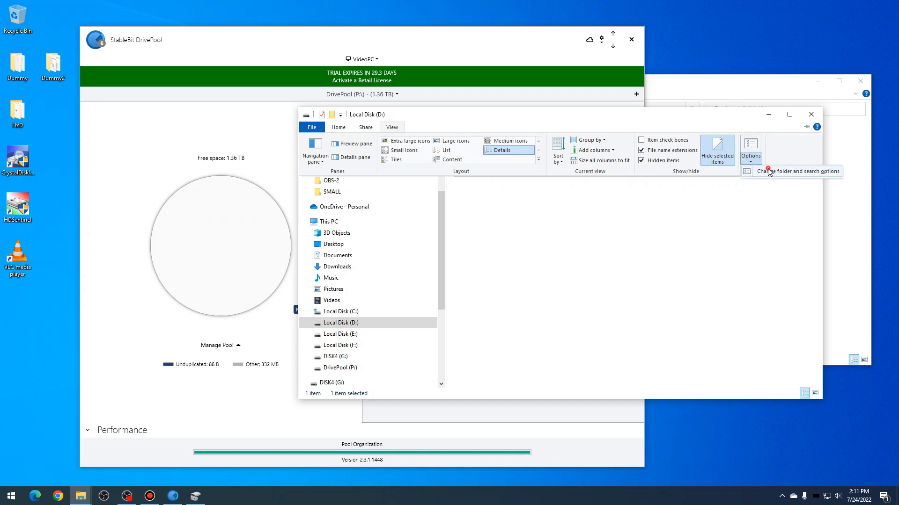
{"action": "left_click", "coordinate": [768, 172]}
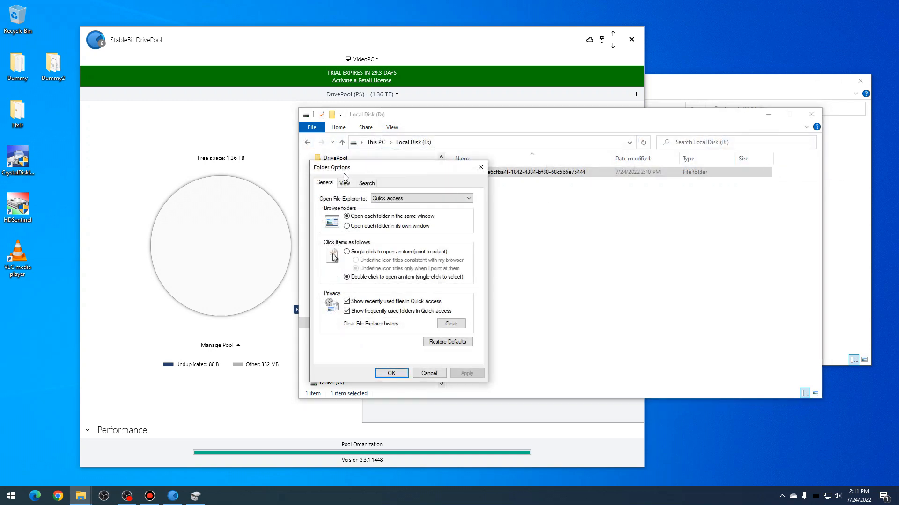
{"action": "left_click", "coordinate": [345, 183]}
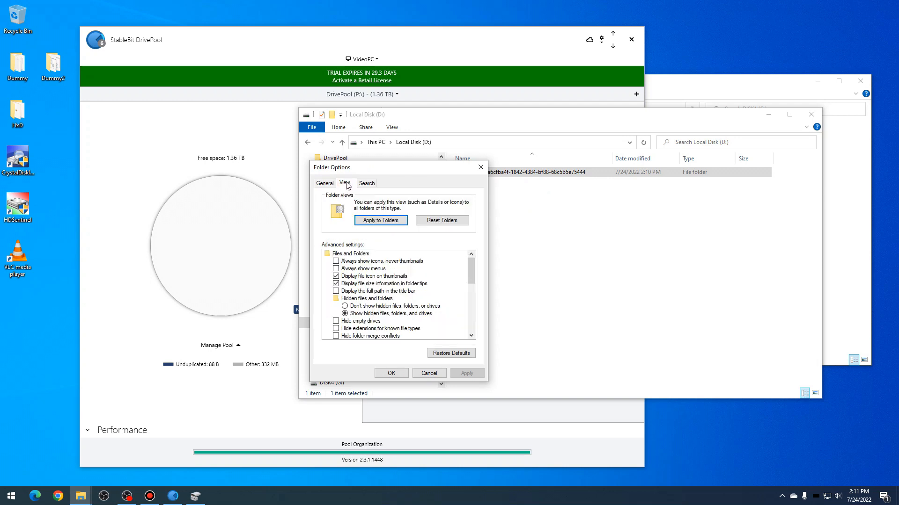
{"action": "left_click", "coordinate": [381, 314]}
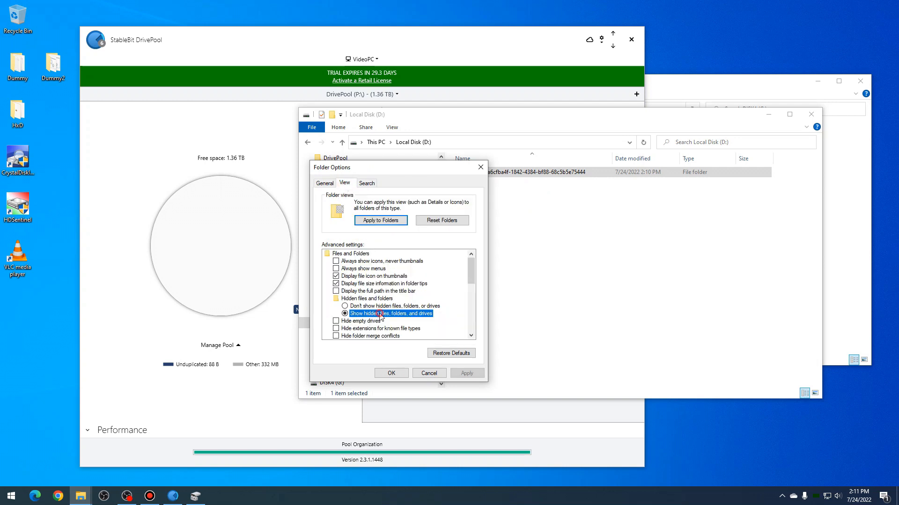
{"action": "left_click", "coordinate": [391, 374]}
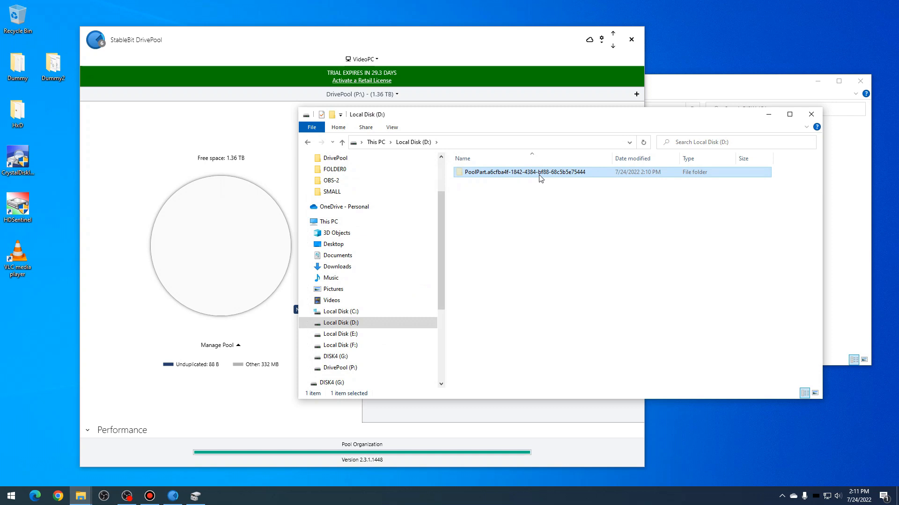
Step: Open DrivePool (P:) beside the LEVEN2TB (H:) window and copy the FILES_A and FILES_B folders from H: to P:
{"action": "left_click_drag", "start_coordinate": [527, 121], "coordinate": [518, 139]}
{"action": "left_click_drag", "start_coordinate": [680, 91], "coordinate": [728, 86]}
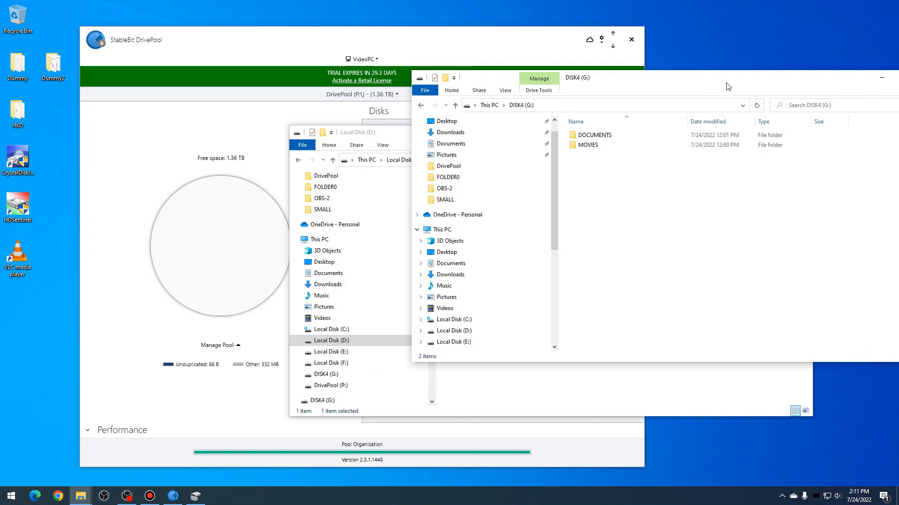
{"action": "left_click_drag", "start_coordinate": [552, 209], "coordinate": [552, 256]}
{"action": "left_click", "coordinate": [468, 287]}
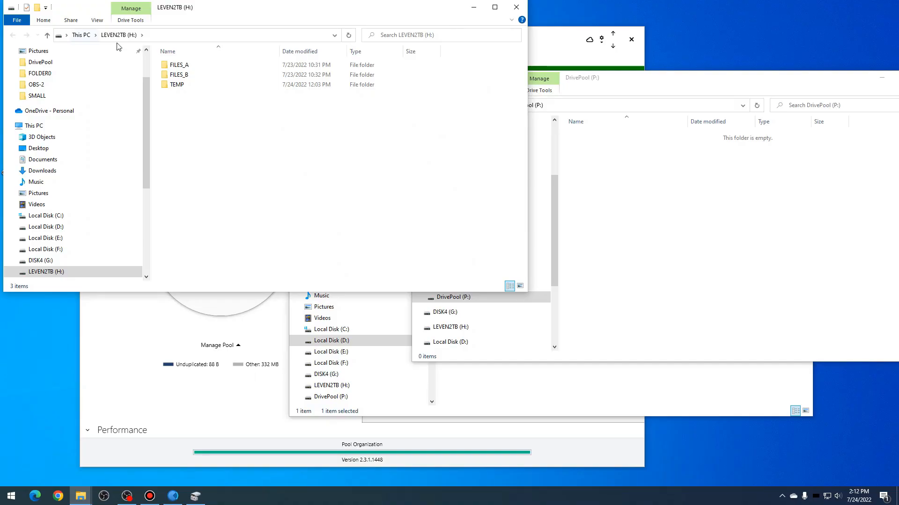
{"action": "left_click", "coordinate": [179, 66]}
{"action": "left_click", "coordinate": [183, 74], "text": "ctrl"}
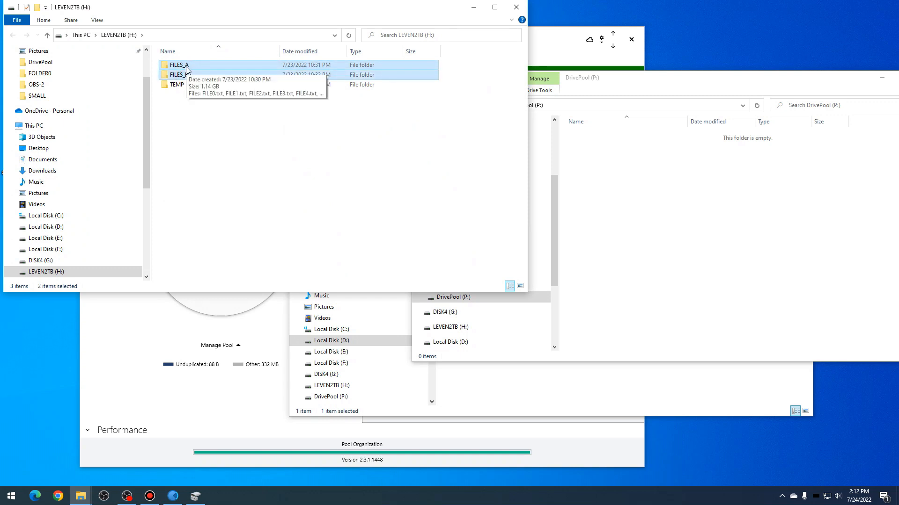
{"action": "left_click_drag", "start_coordinate": [186, 68], "coordinate": [696, 243]}
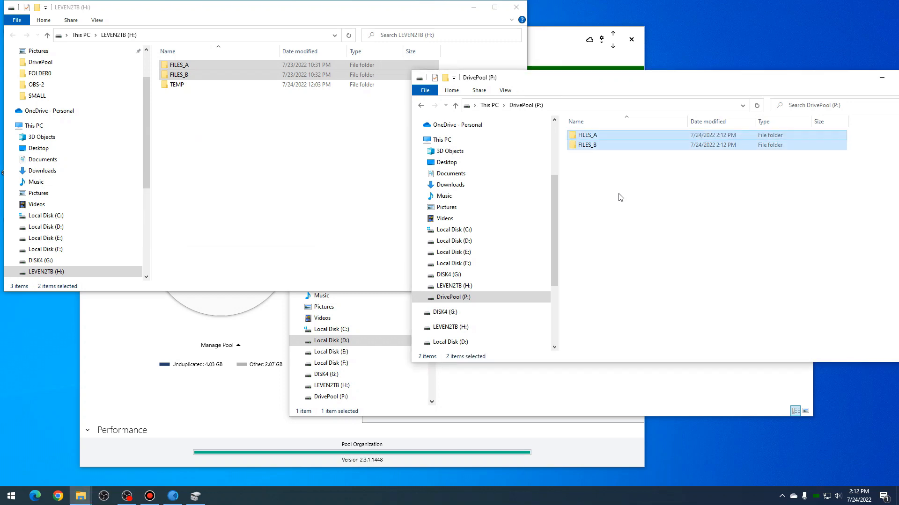
Step: Check the combined properties of the FILES_A and FILES_B folders on DrivePool (P:), and dismiss the dialog
{"action": "left_click", "coordinate": [356, 154]}
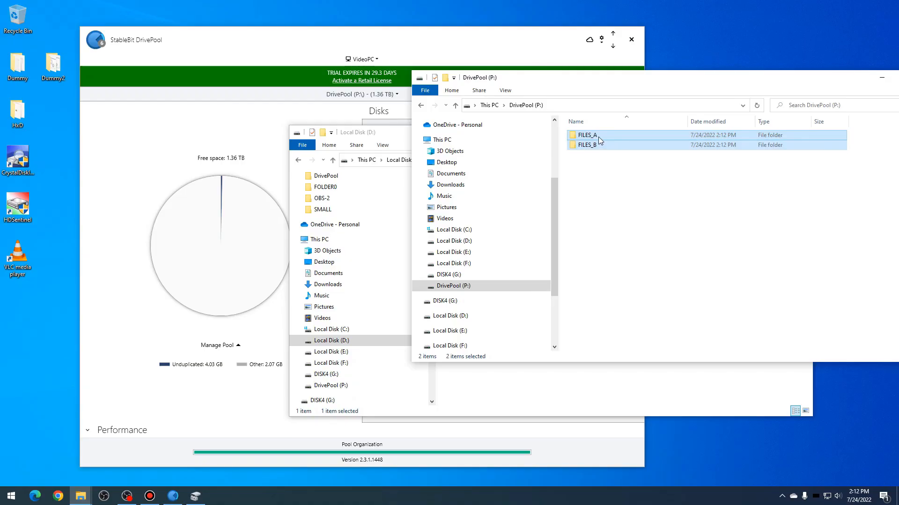
{"action": "right_click", "coordinate": [600, 141]}
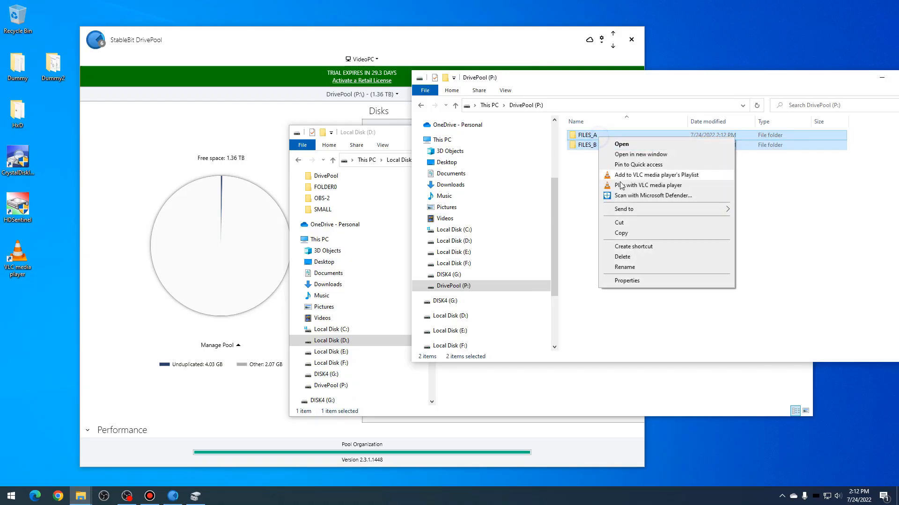
{"action": "left_click", "coordinate": [636, 284]}
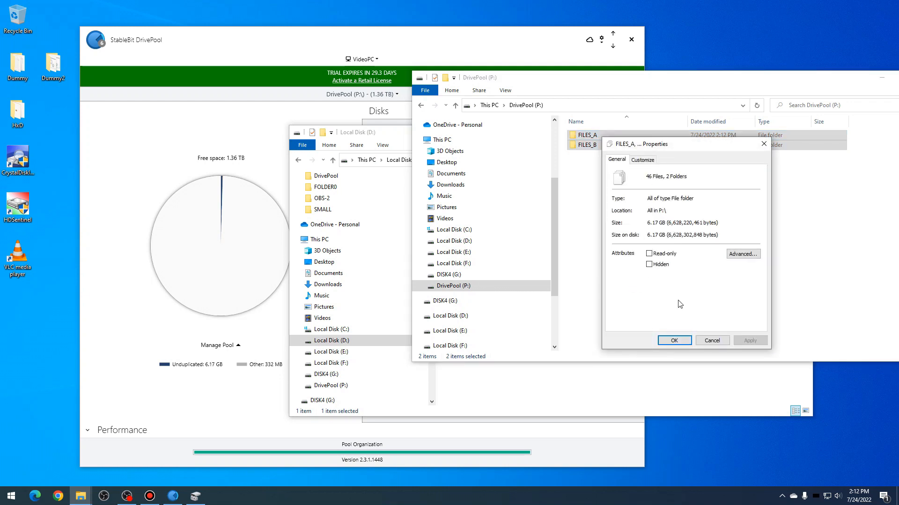
{"action": "left_click", "coordinate": [711, 340]}
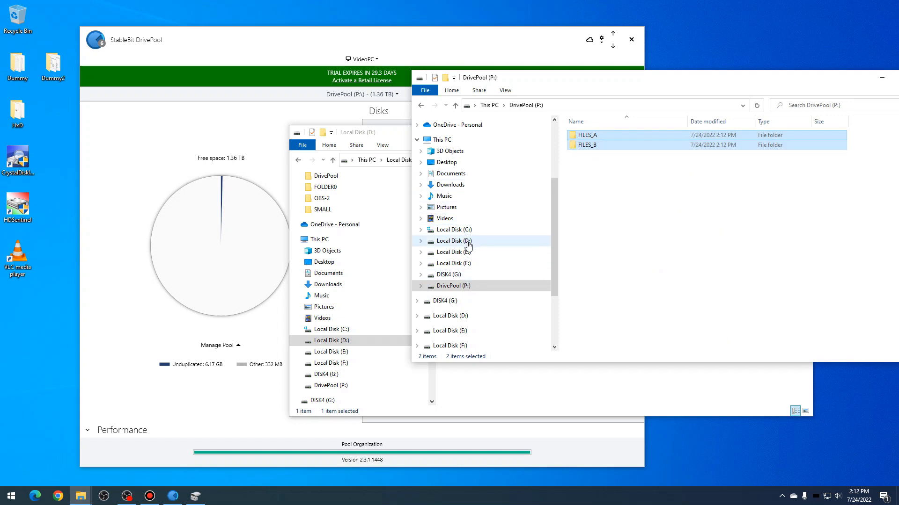
Step: Examine the contents of FILES_A inside the PoolPart folders on Local Disk (D:) and Local Disk (E:)
{"action": "left_click", "coordinate": [495, 241]}
{"action": "double_click", "coordinate": [579, 135]}
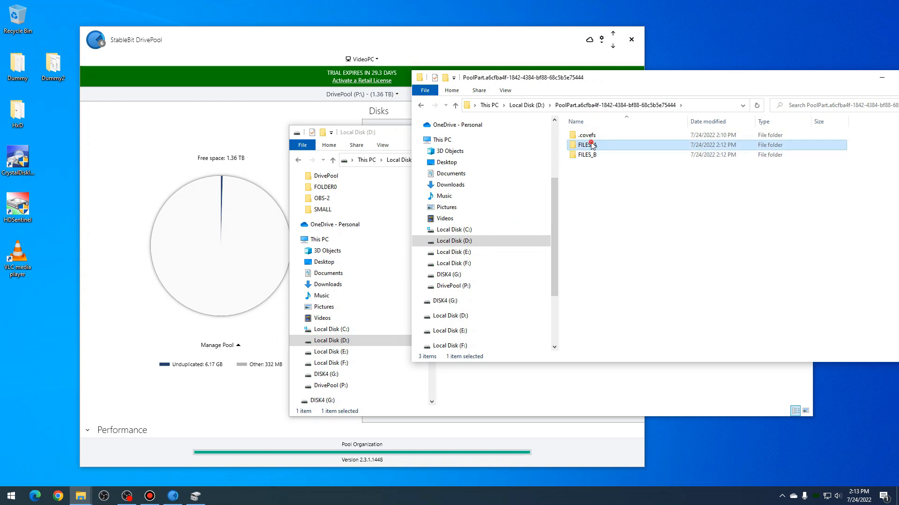
{"action": "double_click", "coordinate": [590, 146]}
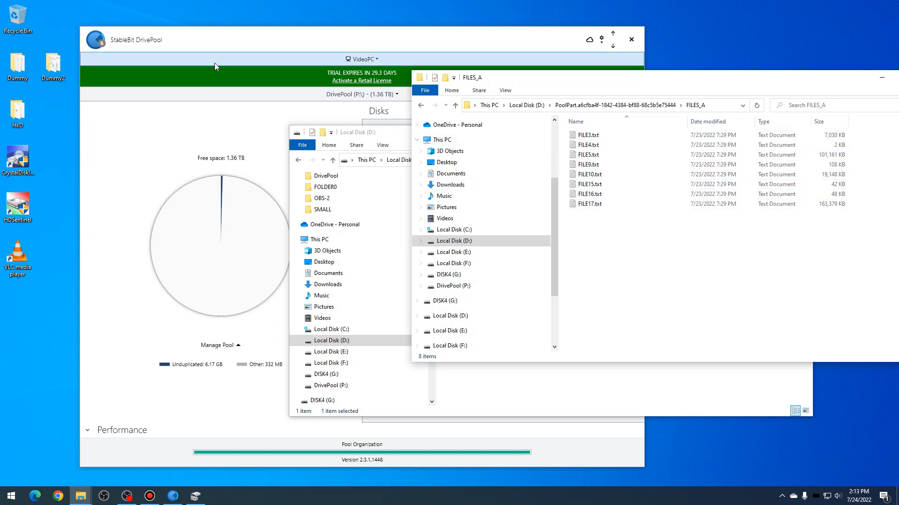
{"action": "left_click", "coordinate": [451, 253]}
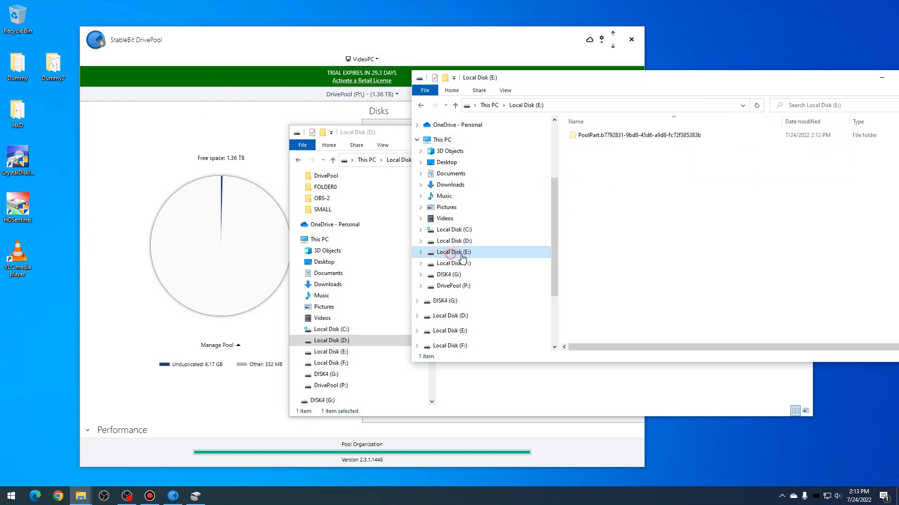
{"action": "double_click", "coordinate": [585, 136]}
{"action": "double_click", "coordinate": [582, 146]}
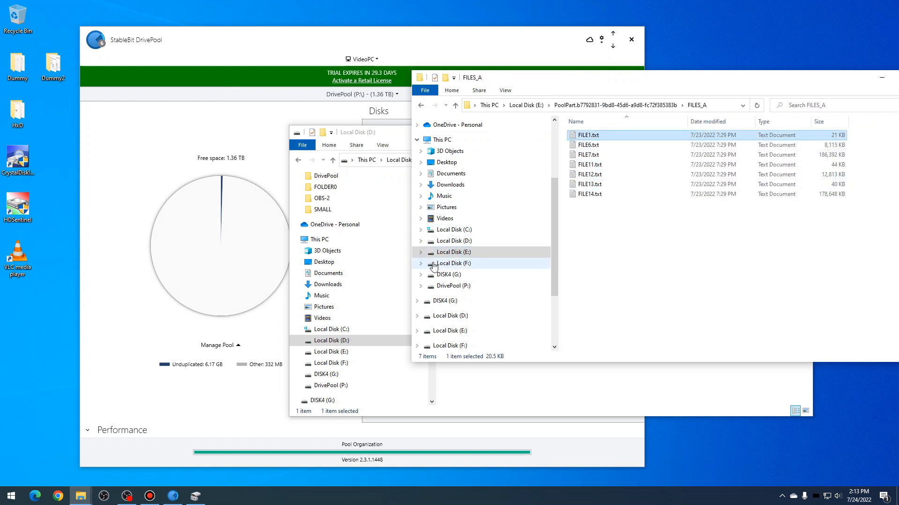
Step: Examine FILES_A in the PoolPart folder on Local Disk (F:) and on DrivePool (P:), and return to the root of P:
{"action": "left_click", "coordinate": [451, 263]}
{"action": "double_click", "coordinate": [617, 136]}
{"action": "double_click", "coordinate": [609, 146]}
{"action": "left_click", "coordinate": [593, 145]}
{"action": "left_click", "coordinate": [451, 297]}
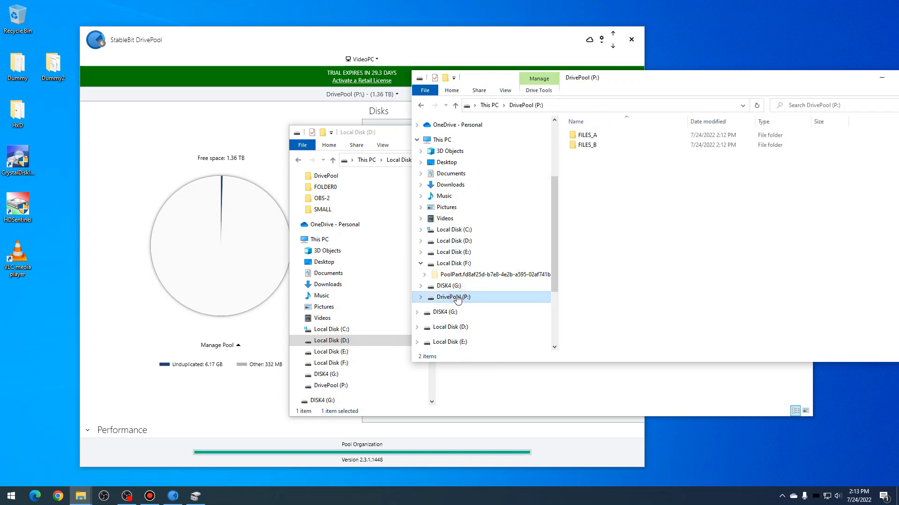
{"action": "double_click", "coordinate": [594, 135]}
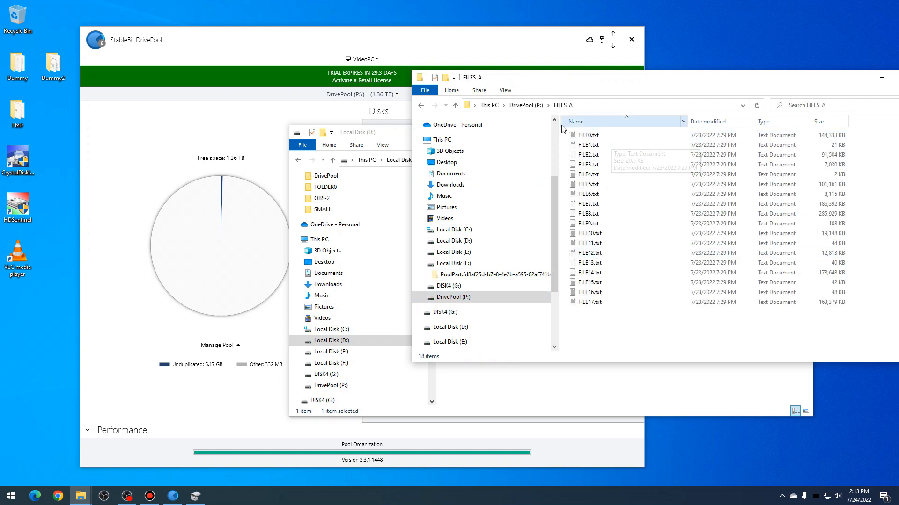
{"action": "left_click", "coordinate": [519, 106]}
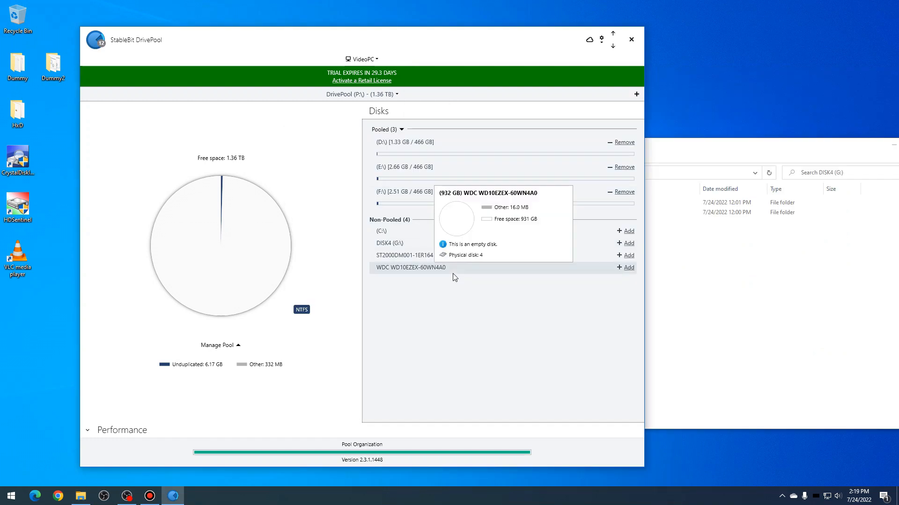
Step: Bring the DISK4 (G:) File Explorer window to the front, narrow it, and place it beside the DrivePool disk list
{"action": "mouse_move", "coordinate": [427, 162]}
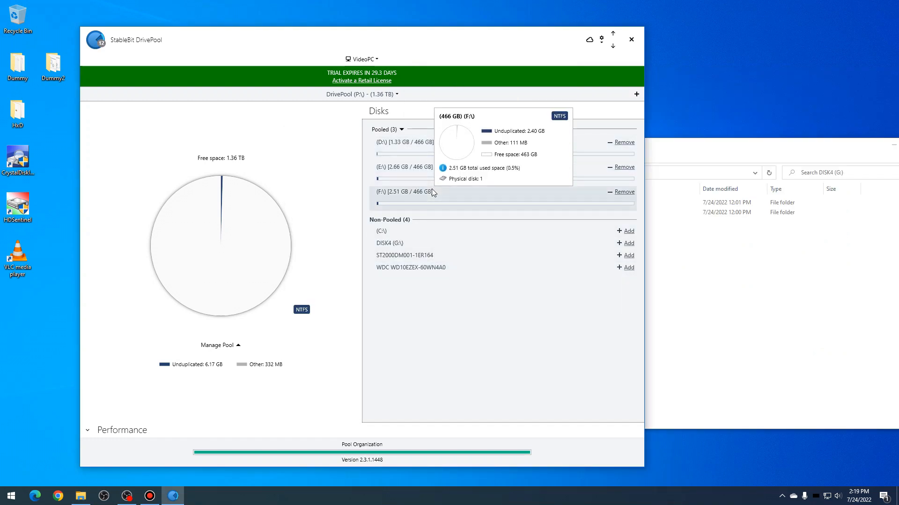
{"action": "left_click", "coordinate": [758, 265]}
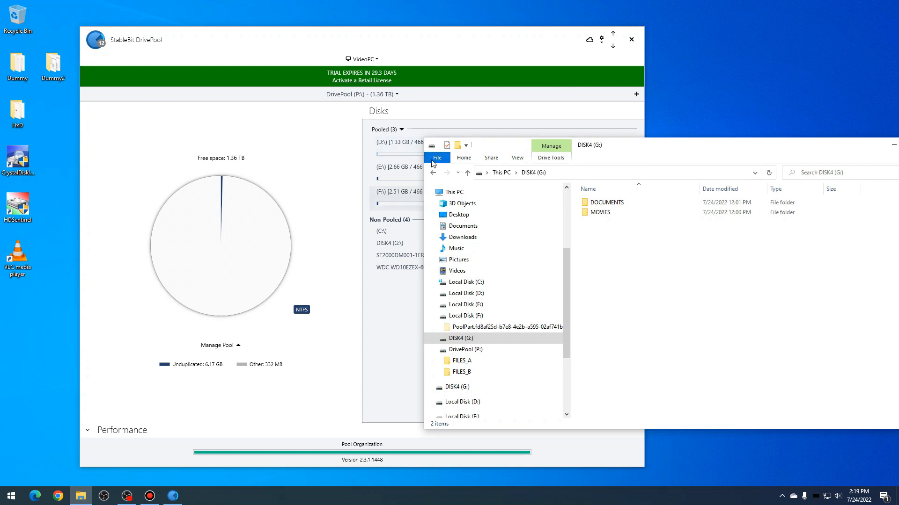
{"action": "left_click_drag", "start_coordinate": [508, 151], "coordinate": [464, 162]}
{"action": "left_click_drag", "start_coordinate": [378, 153], "coordinate": [522, 130]}
{"action": "left_click_drag", "start_coordinate": [802, 142], "coordinate": [785, 129]}
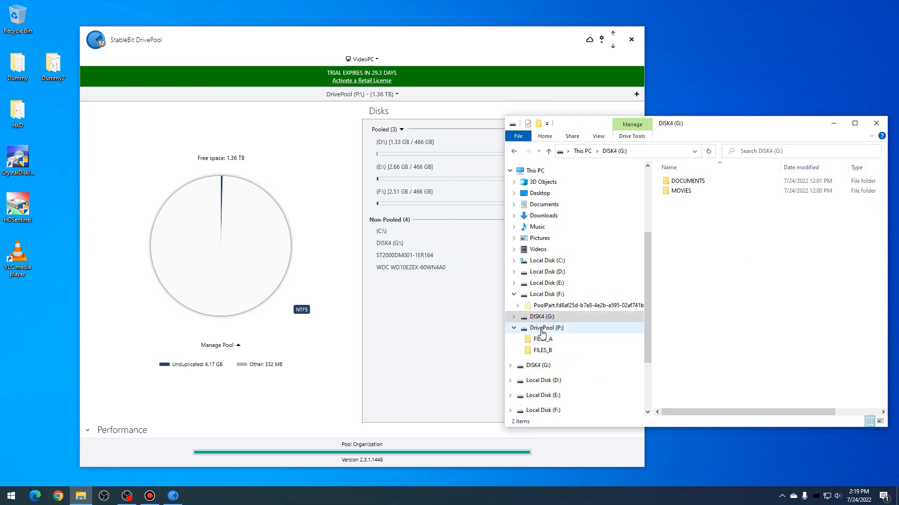
Step: Expand DISK4 (G:) in the folder tree and review its DOCUMENTS and MOVIES folders
{"action": "left_click", "coordinate": [514, 318]}
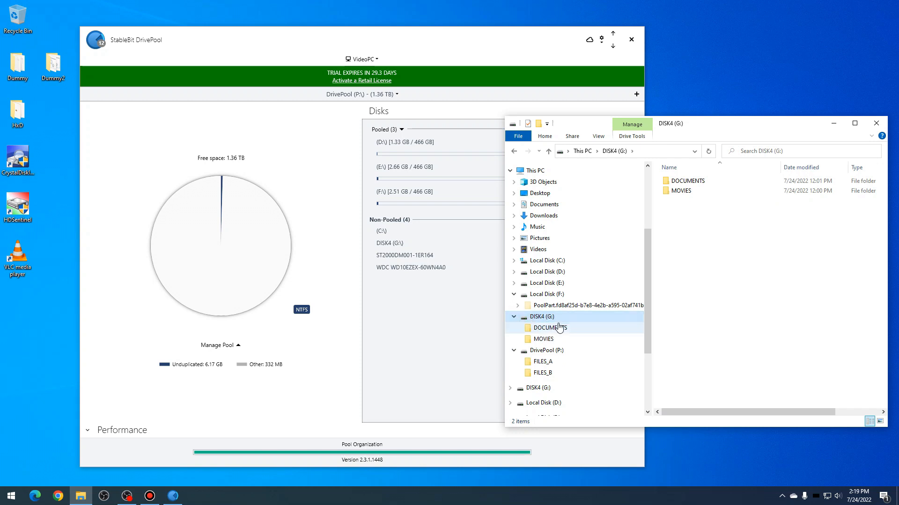
{"action": "left_click", "coordinate": [682, 182]}
{"action": "left_click", "coordinate": [678, 191]}
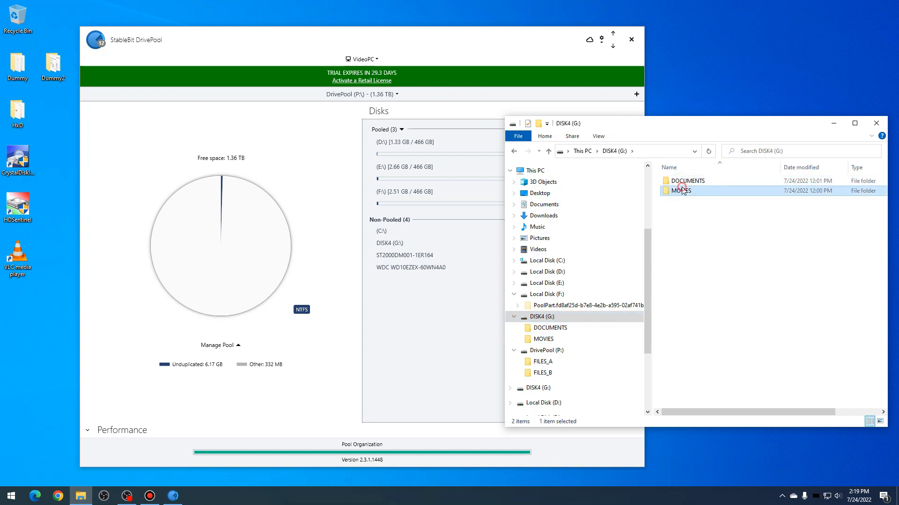
{"action": "left_click", "coordinate": [675, 222]}
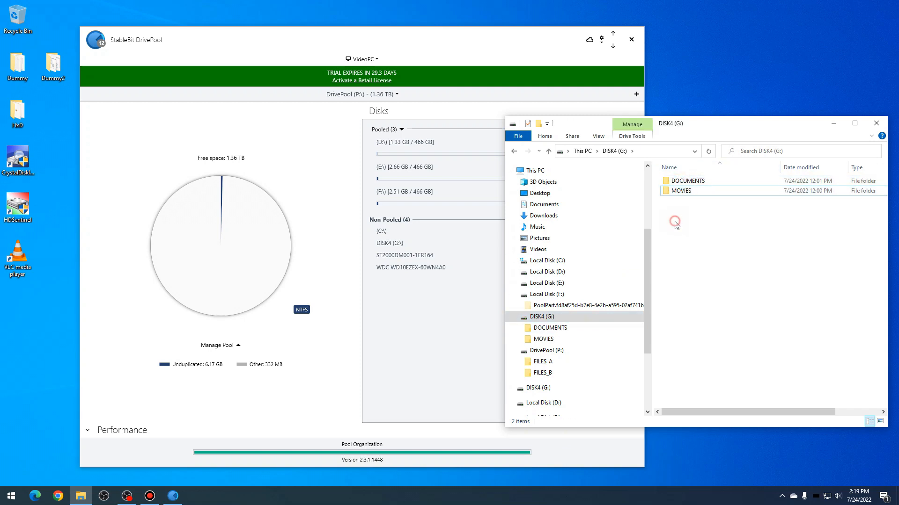
Step: Check the used and free space in the properties of DISK4 (G:), and close them without changes
{"action": "right_click", "coordinate": [544, 318]}
{"action": "left_click", "coordinate": [566, 312]}
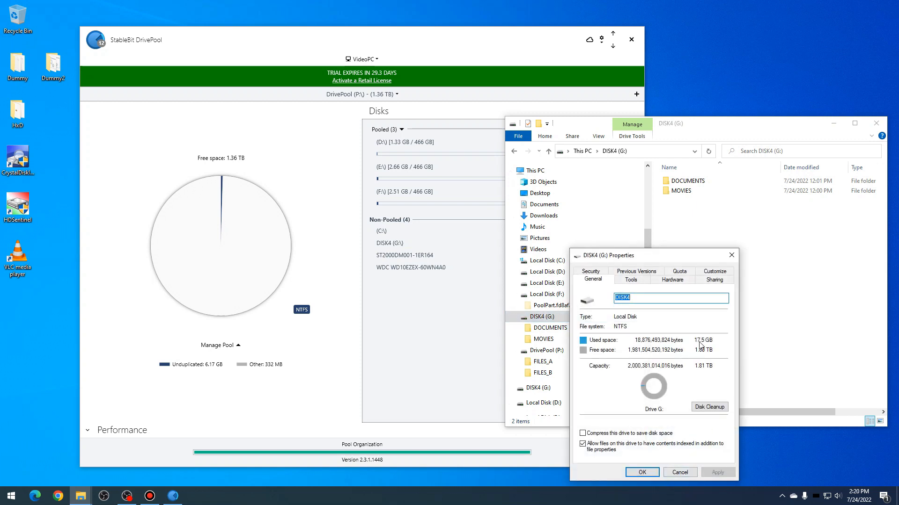
{"action": "left_click", "coordinate": [679, 473]}
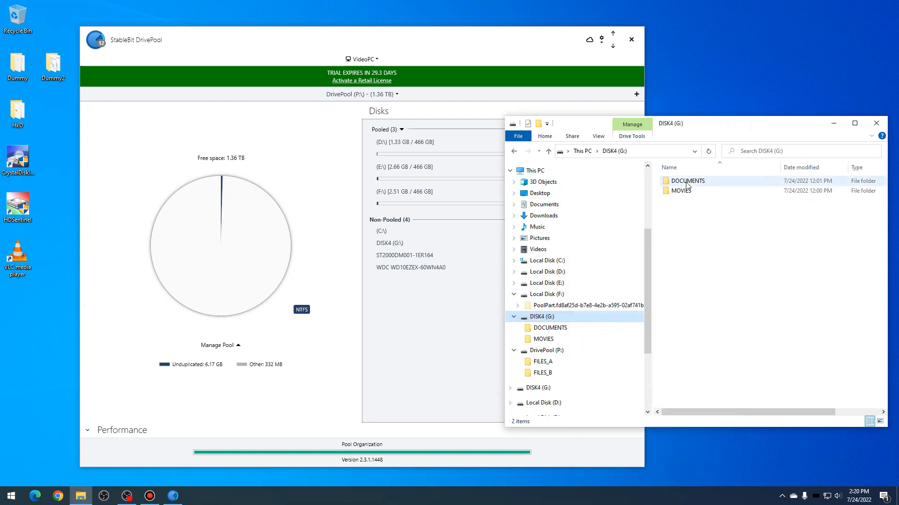
Step: Check the combined size of the DOCUMENTS and MOVIES folders on DISK4 (G:) in their properties
{"action": "left_click", "coordinate": [686, 181]}
{"action": "left_click", "coordinate": [693, 191], "text": "ctrl"}
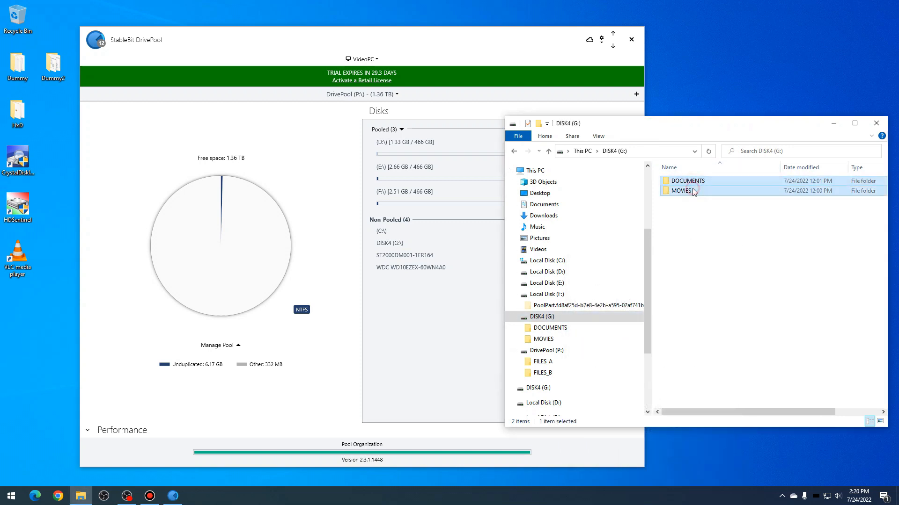
{"action": "right_click", "coordinate": [693, 191]}
{"action": "left_click", "coordinate": [732, 332]}
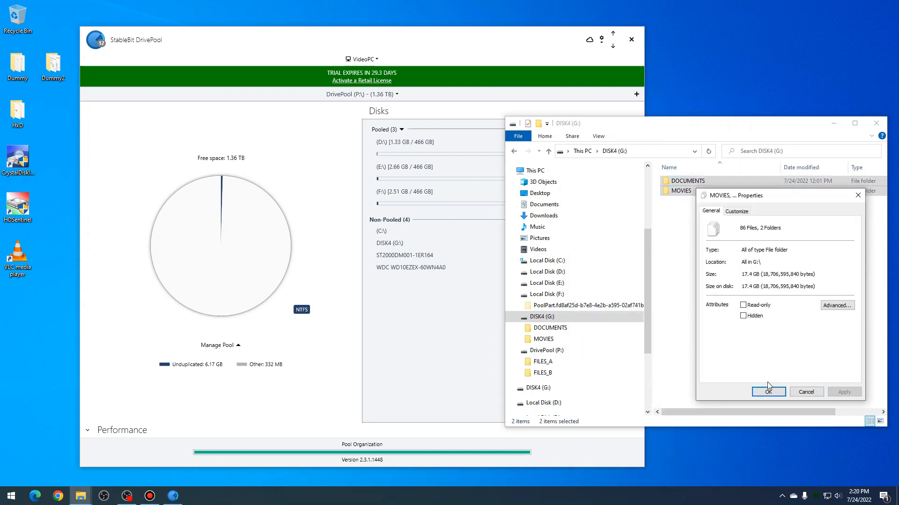
{"action": "left_click", "coordinate": [806, 392]}
{"action": "left_click", "coordinate": [766, 284]}
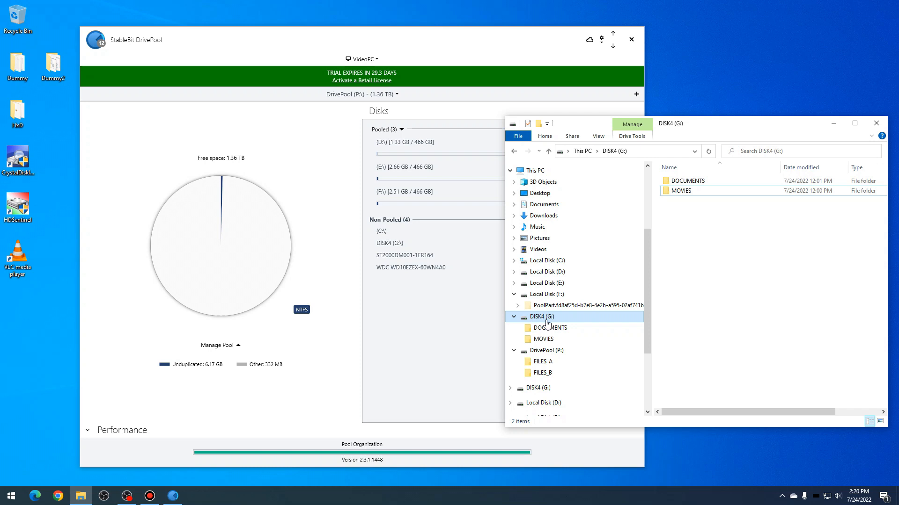
Step: Add the non-pooled disk DISK4 (G:) to the DrivePool (P:) pool
{"action": "left_click", "coordinate": [470, 324]}
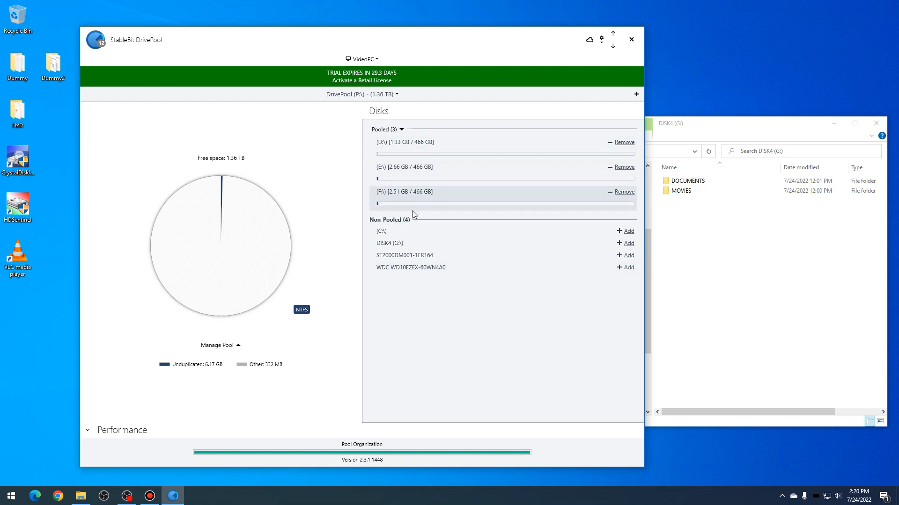
{"action": "mouse_move", "coordinate": [500, 247]}
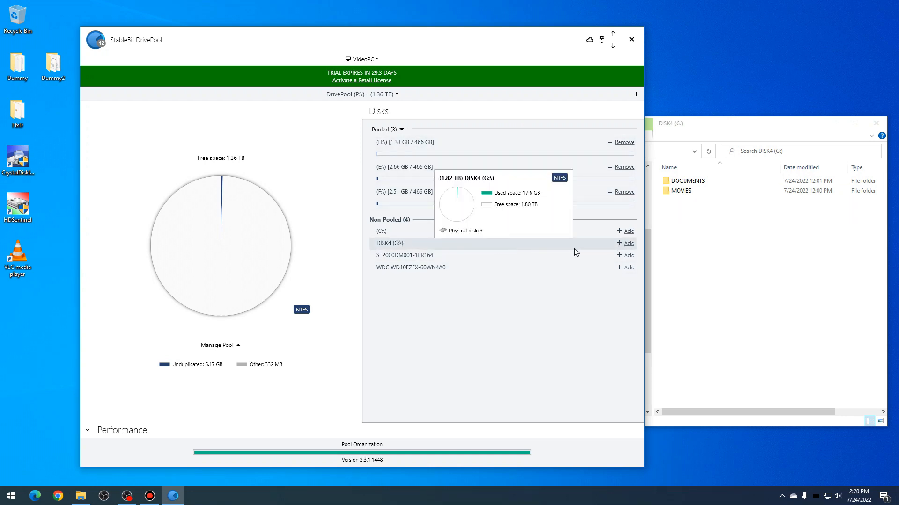
{"action": "left_click", "coordinate": [629, 244]}
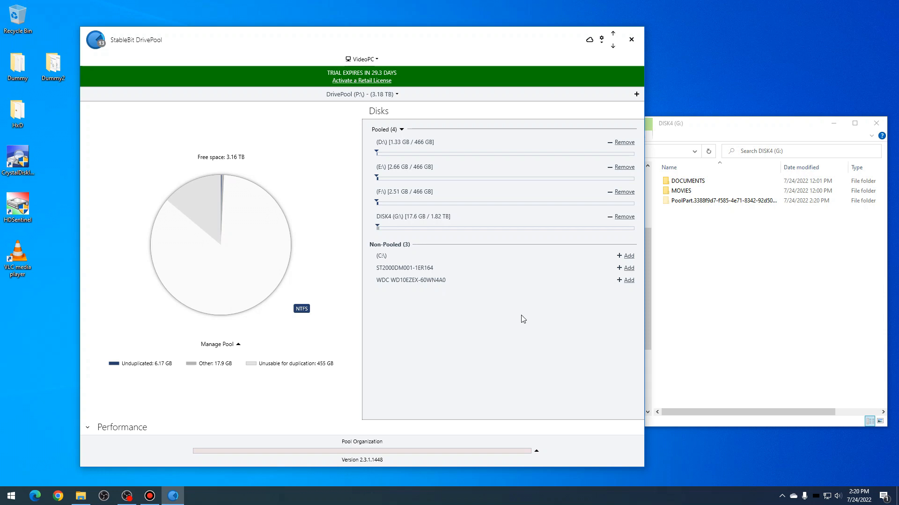
Step: Inspect DISK4's usage in the pooled disk list and the DOCUMENTS, MOVIES and PoolPart folders at the root of G:
{"action": "mouse_move", "coordinate": [378, 220]}
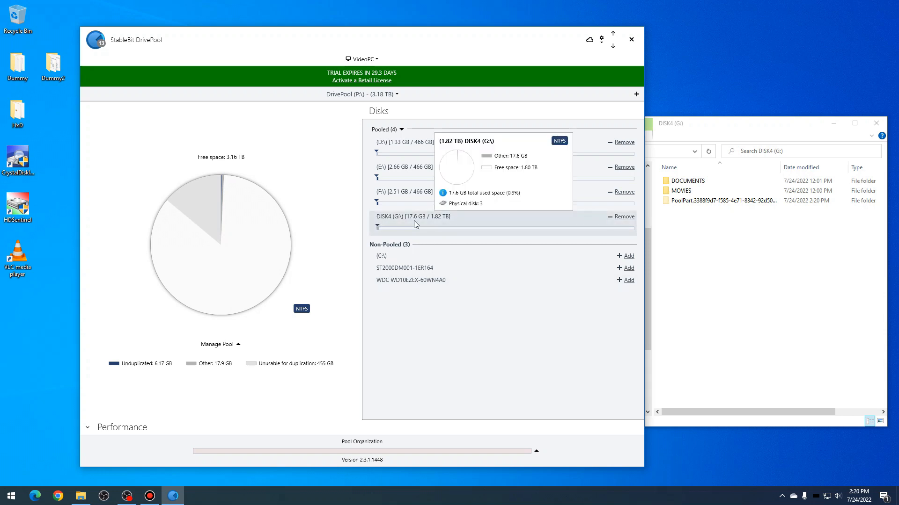
{"action": "left_click", "coordinate": [787, 244]}
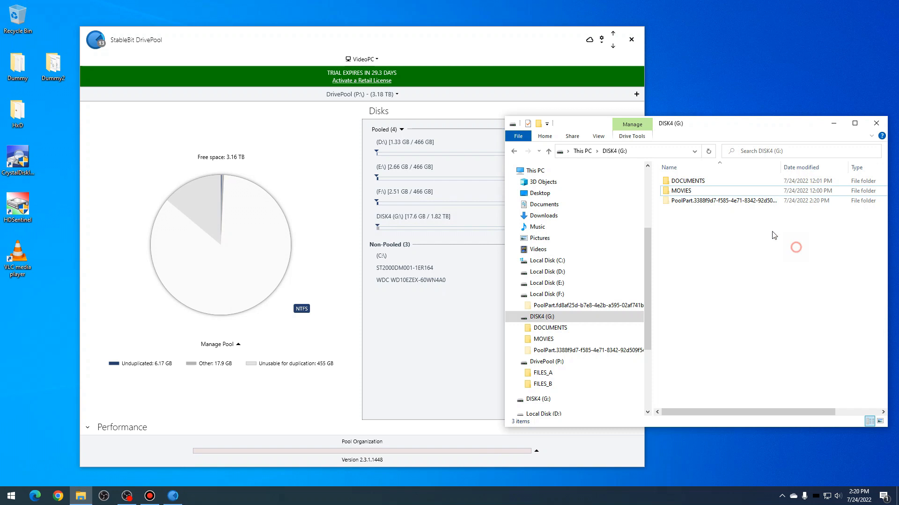
{"action": "left_click", "coordinate": [694, 184]}
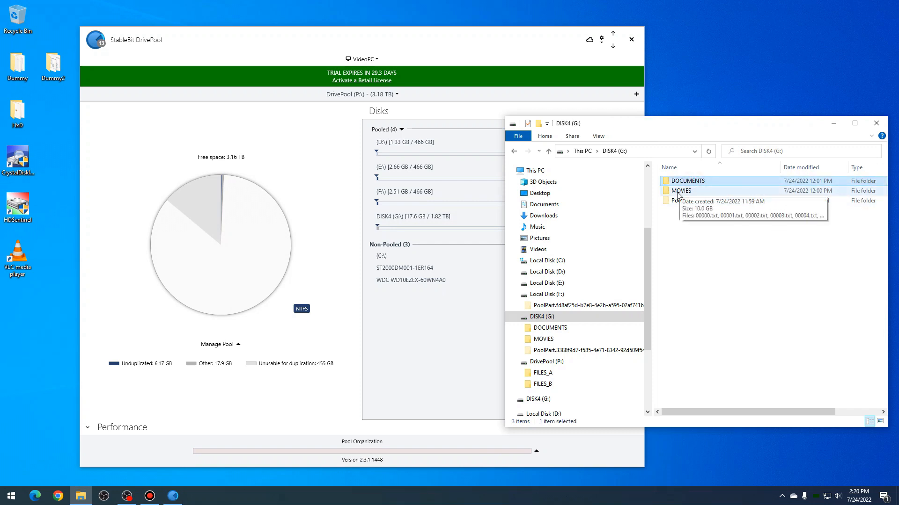
{"action": "left_click", "coordinate": [677, 194], "text": "ctrl"}
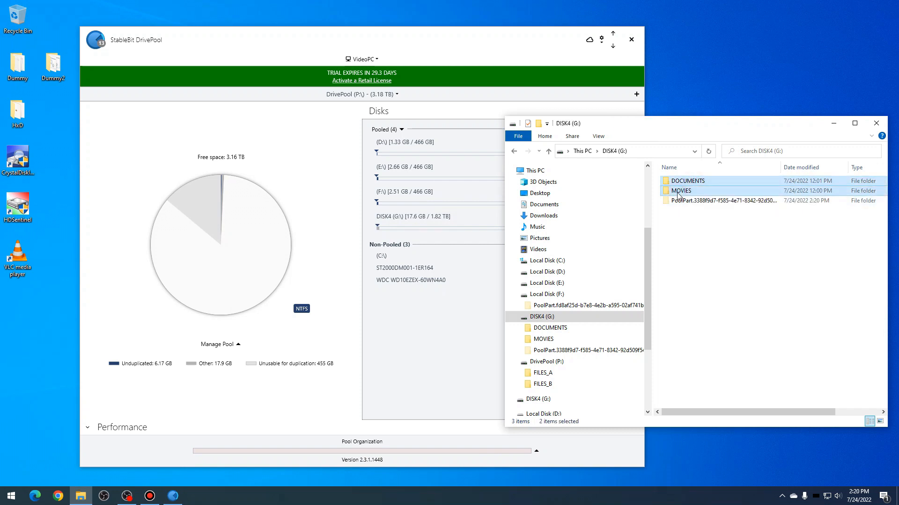
{"action": "left_click", "coordinate": [719, 290]}
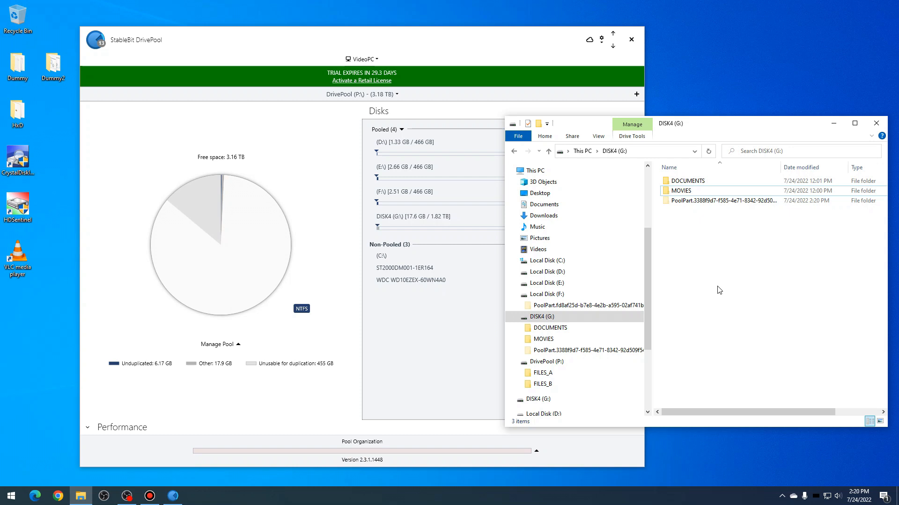
Step: View the root of DrivePool (P:), return to DISK4 (G:), and select its DOCUMENTS and MOVIES folders
{"action": "scroll", "coordinate": [561, 355], "scroll_direction": "down", "scroll_amount": 1}
{"action": "left_click", "coordinate": [557, 346]}
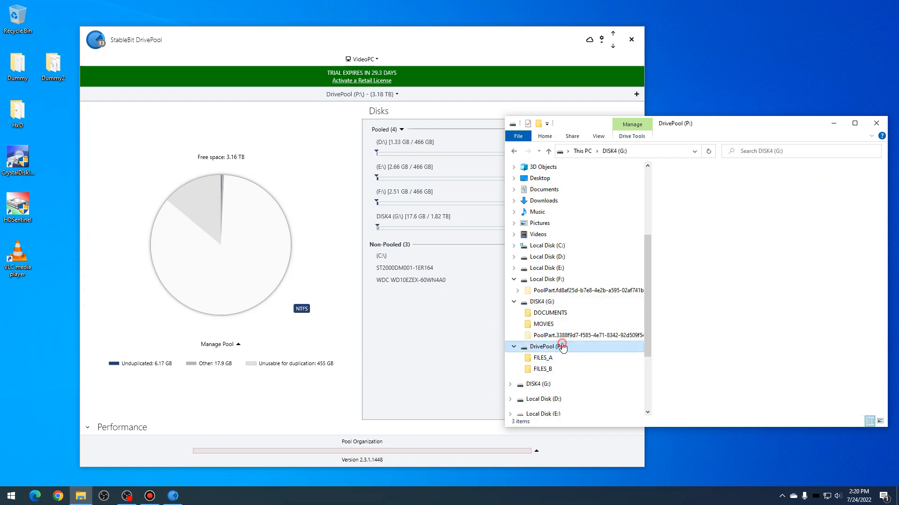
{"action": "left_click", "coordinate": [566, 299]}
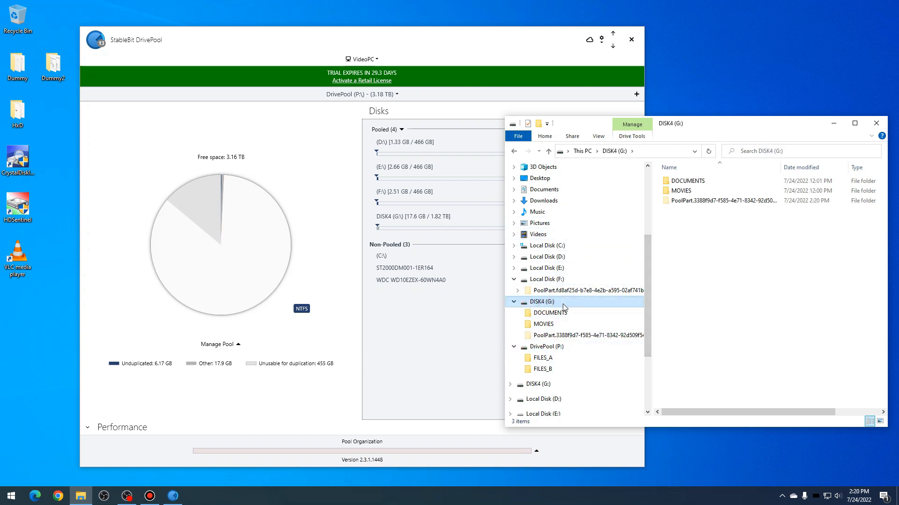
{"action": "mouse_move", "coordinate": [680, 184]}
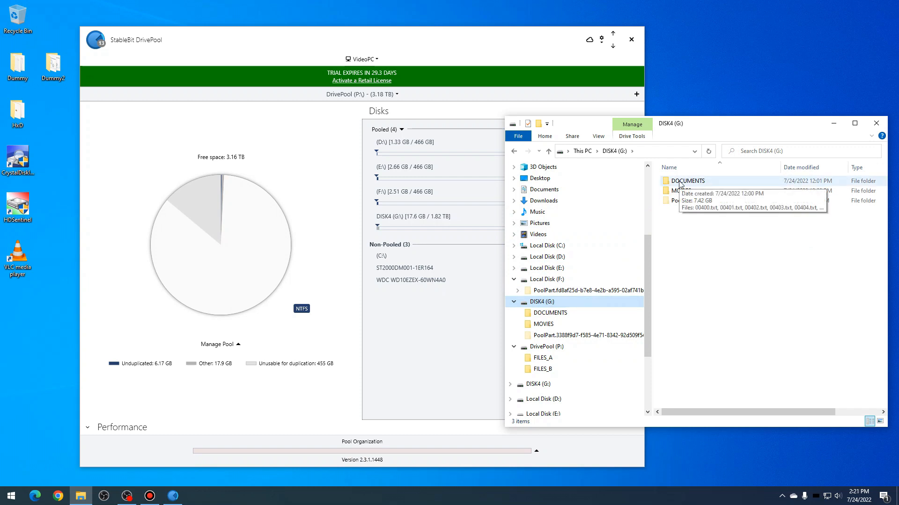
{"action": "left_click", "coordinate": [684, 185]}
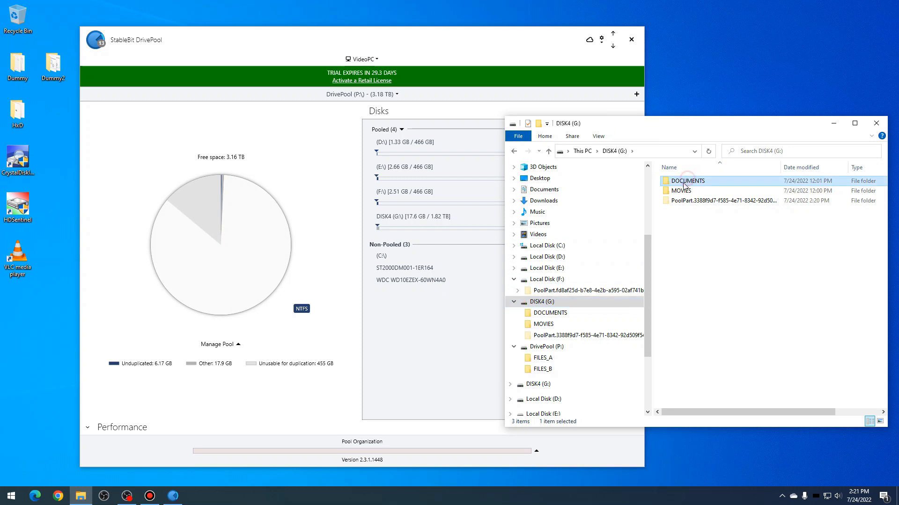
{"action": "left_click", "coordinate": [684, 190], "text": "ctrl"}
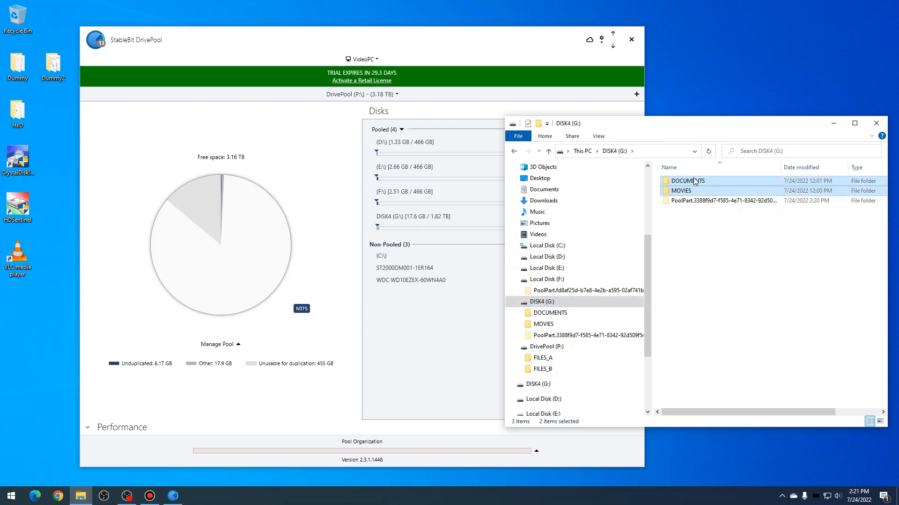
{"action": "mouse_move", "coordinate": [695, 185]}
{"action": "left_mouse_down"}
{"action": "mouse_move", "coordinate": [696, 200]}
{"action": "mouse_move", "coordinate": [696, 187]}
{"action": "left_mouse_up"}
Step: Re-measure the pool with DOCUMENTS and MOVIES still at the root of G:, and inspect the usage chart
{"action": "left_click", "coordinate": [230, 248]}
{"action": "left_click", "coordinate": [218, 344]}
{"action": "left_click", "coordinate": [220, 336]}
{"action": "left_click", "coordinate": [392, 263]}
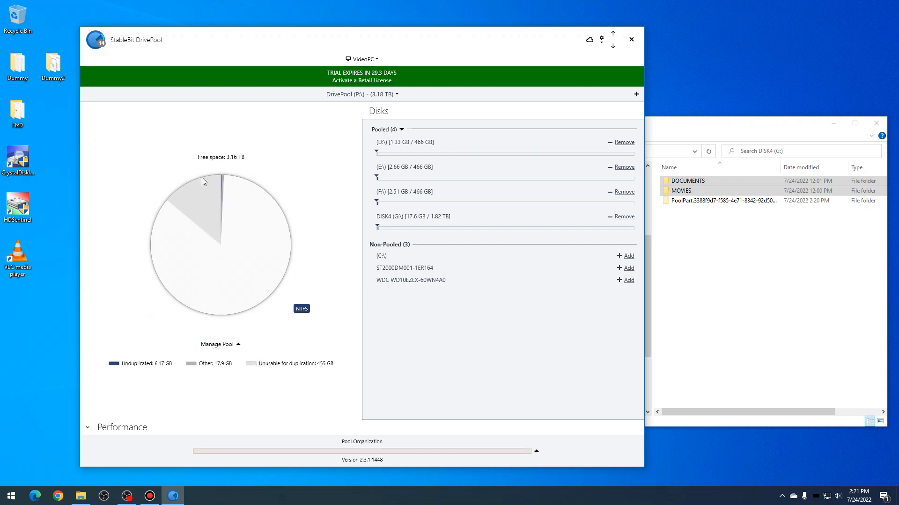
{"action": "mouse_move", "coordinate": [229, 194]}
Step: Check the properties of DOCUMENTS and MOVIES on DISK4 (G:) again to compare their size with the pool's usage figures
{"action": "left_click", "coordinate": [697, 240]}
{"action": "left_click", "coordinate": [702, 186]}
{"action": "left_click", "coordinate": [684, 190], "text": "ctrl"}
{"action": "right_click", "coordinate": [686, 183]}
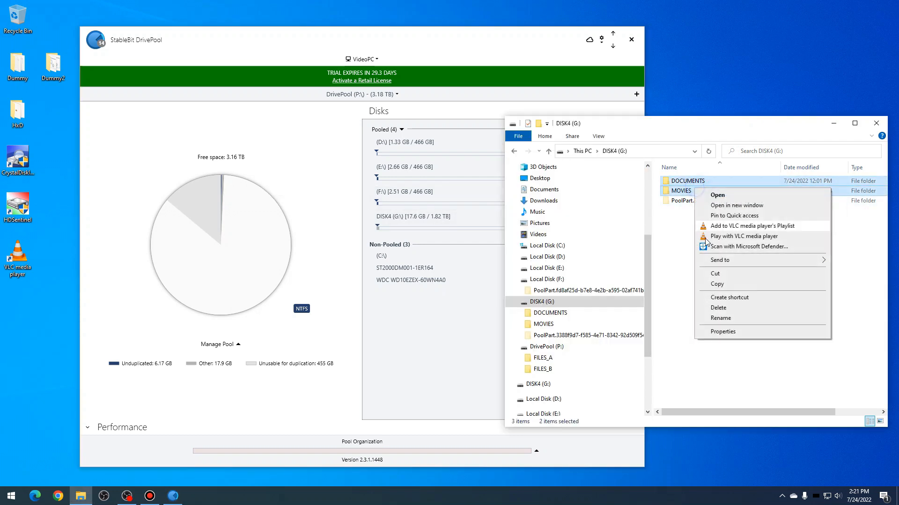
{"action": "left_click", "coordinate": [731, 338]}
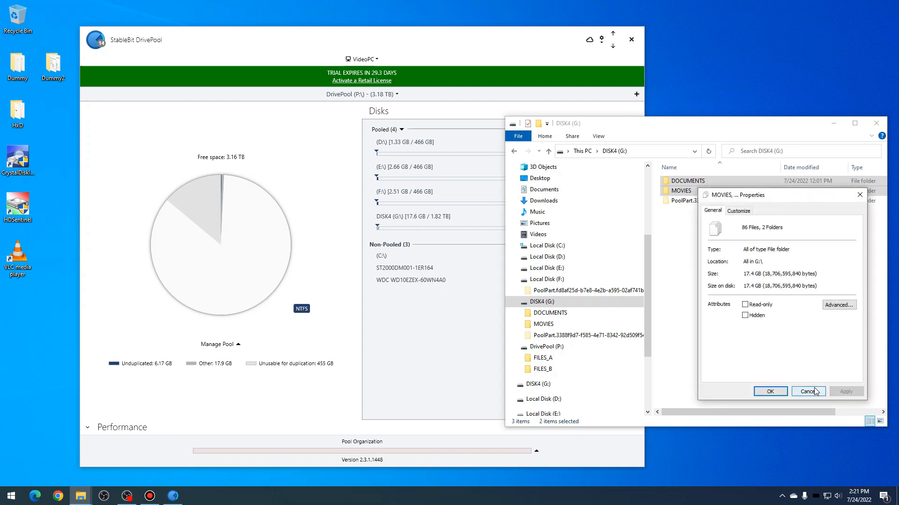
{"action": "left_click", "coordinate": [807, 392]}
{"action": "left_click", "coordinate": [780, 319]}
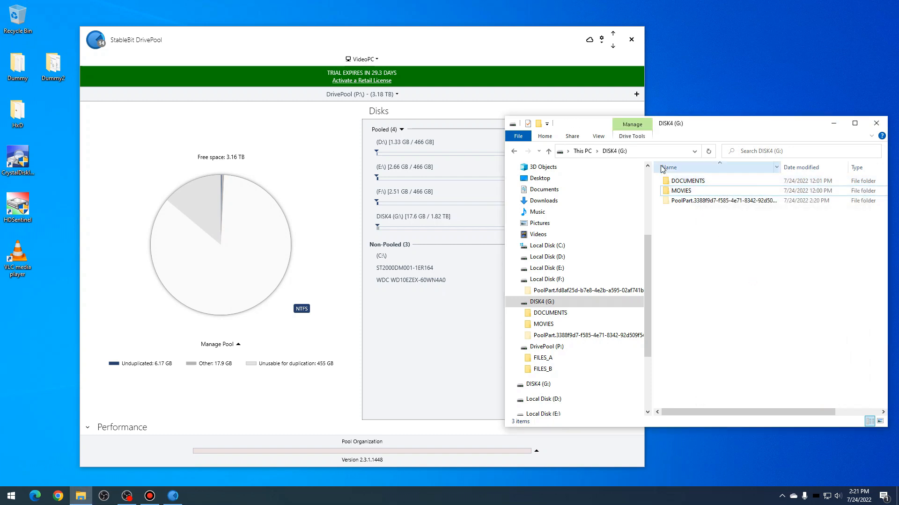
Step: Move the DOCUMENTS and MOVIES folders on DISK4 (G:) into that drive's PoolPart folder
{"action": "left_click", "coordinate": [703, 184]}
{"action": "left_click", "coordinate": [688, 191], "text": "ctrl"}
{"action": "mouse_move", "coordinate": [692, 187]}
{"action": "left_mouse_down"}
{"action": "mouse_move", "coordinate": [700, 190]}
{"action": "mouse_move", "coordinate": [692, 201]}
{"action": "left_mouse_up"}
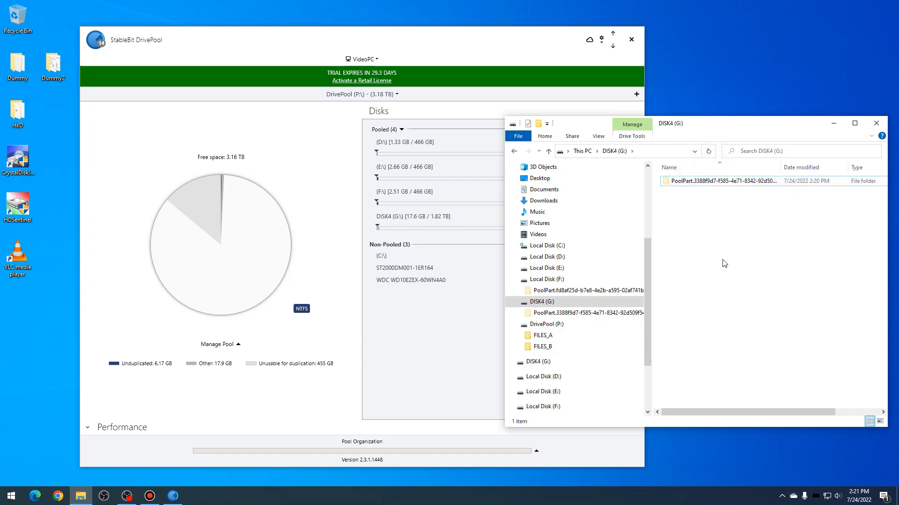
Step: Re-measure the pool to include the moved folders, and review the Unduplicated and Other space figures
{"action": "left_click", "coordinate": [216, 344]}
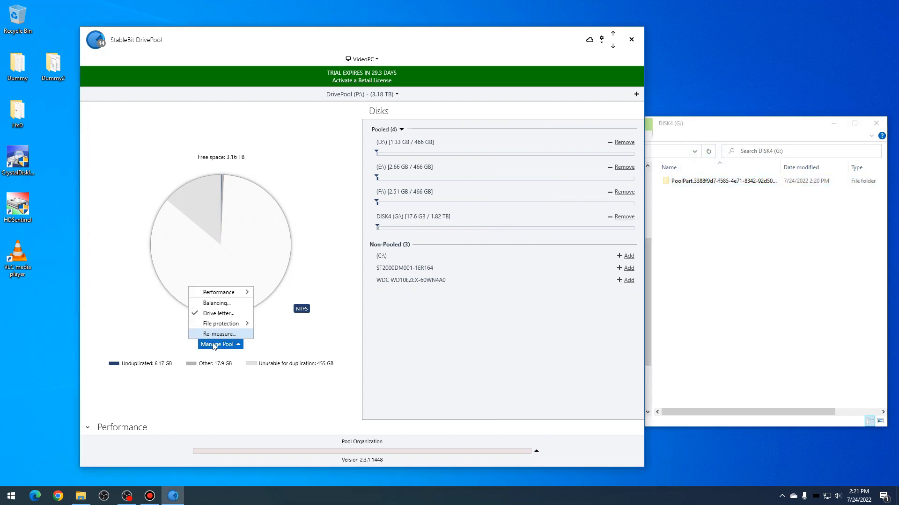
{"action": "left_click", "coordinate": [219, 334]}
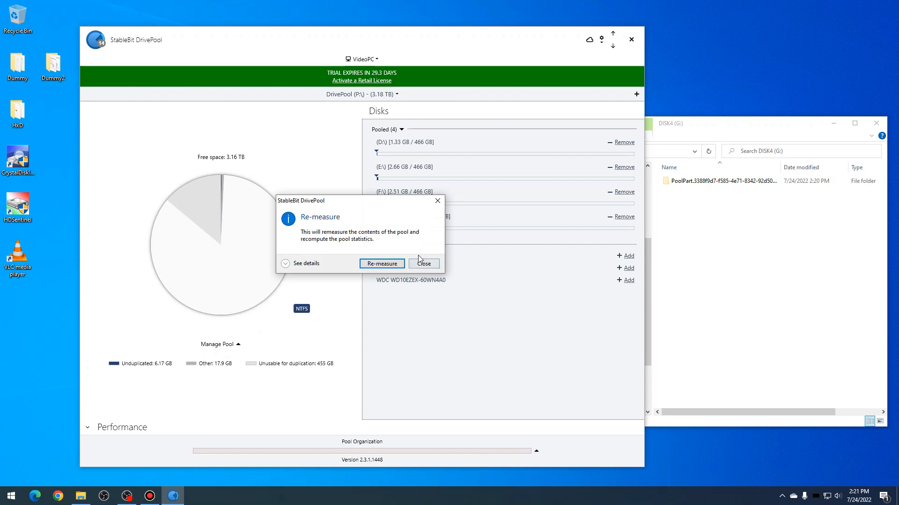
{"action": "left_click", "coordinate": [393, 261]}
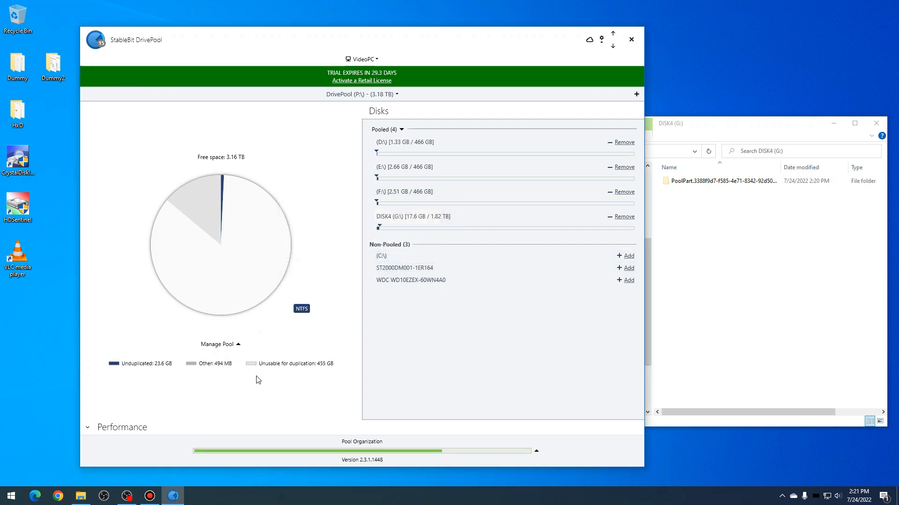
{"action": "mouse_move", "coordinate": [211, 369]}
{"action": "mouse_move", "coordinate": [155, 367]}
{"action": "mouse_move", "coordinate": [121, 370]}
Step: Re-balance the pool, and check how the data is distributed across the pooled disks
{"action": "left_click", "coordinate": [830, 294]}
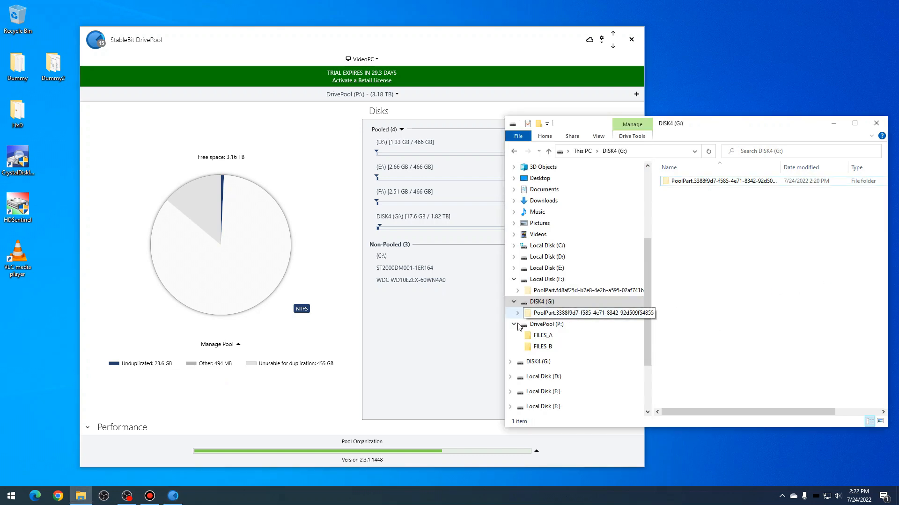
{"action": "left_click", "coordinate": [561, 459]}
{"action": "left_click", "coordinate": [536, 451]}
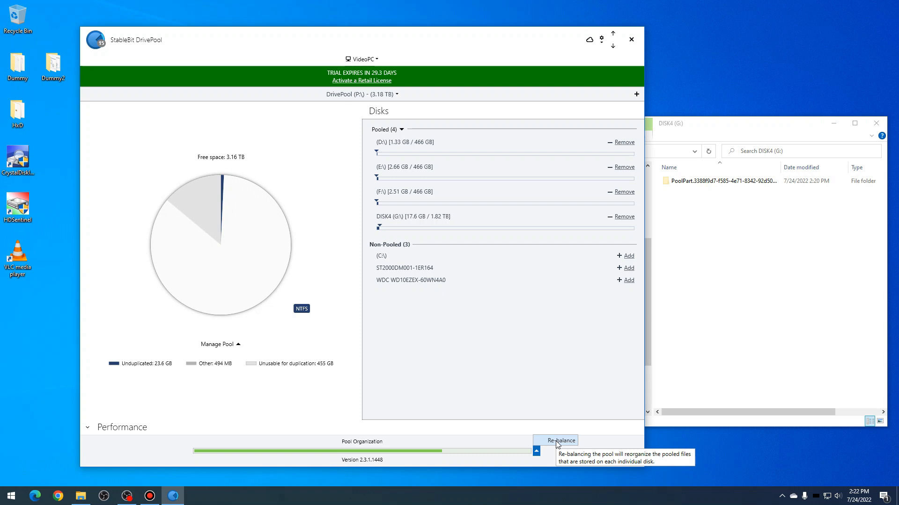
{"action": "left_click", "coordinate": [557, 441]}
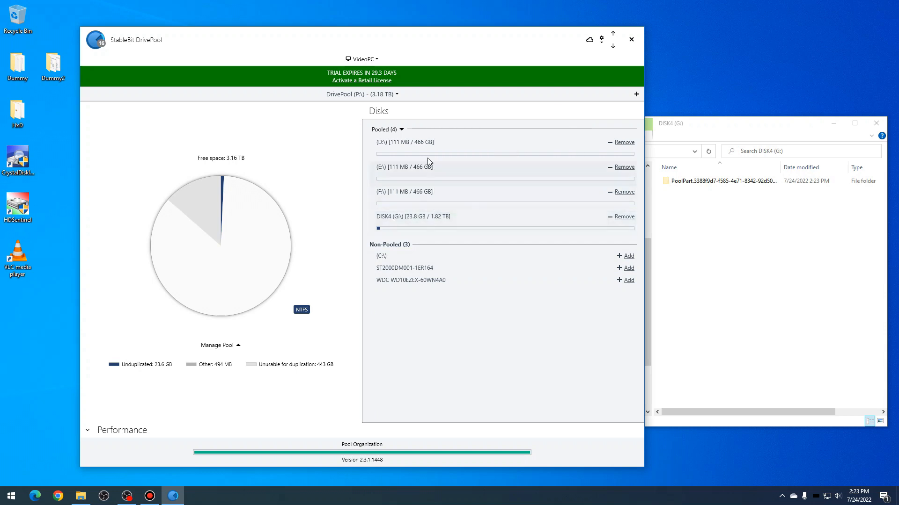
{"action": "mouse_move", "coordinate": [404, 195]}
{"action": "mouse_move", "coordinate": [440, 226]}
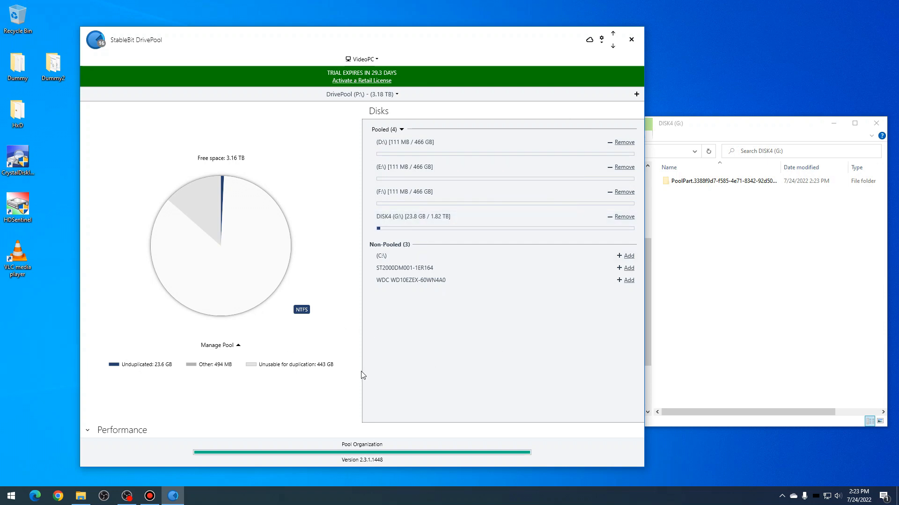
Step: Open the pool's balancing settings, try Do not balance automatically, and set automatic balancing back to Balance immediately
{"action": "left_click", "coordinate": [223, 350]}
{"action": "left_click", "coordinate": [224, 303]}
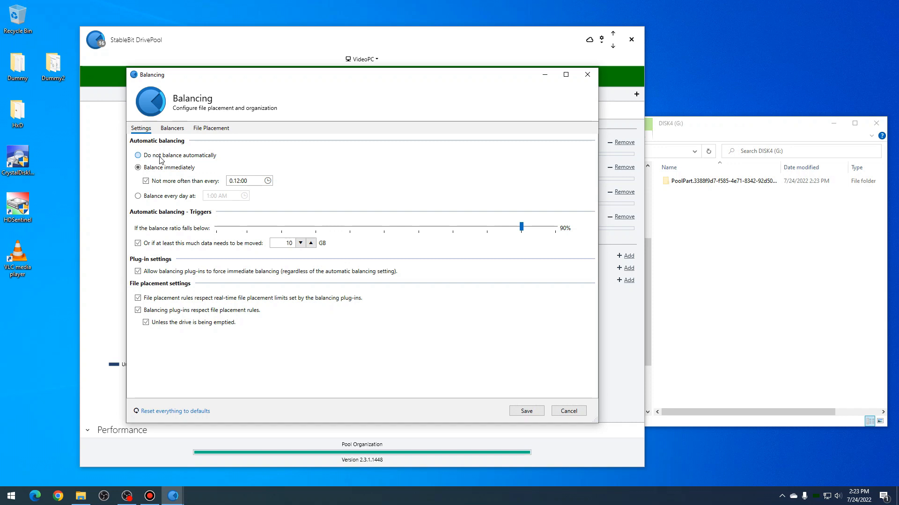
{"action": "left_click", "coordinate": [247, 177]}
{"action": "left_click", "coordinate": [158, 158]}
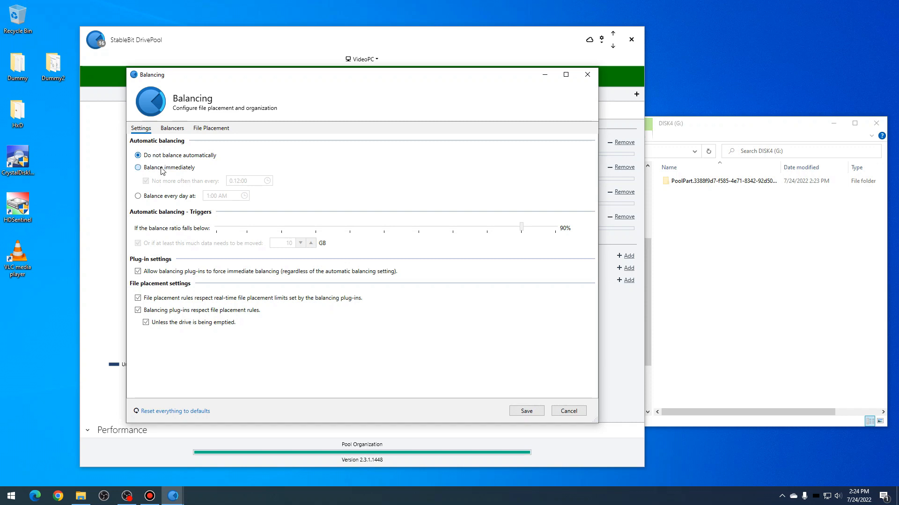
{"action": "left_click", "coordinate": [164, 168]}
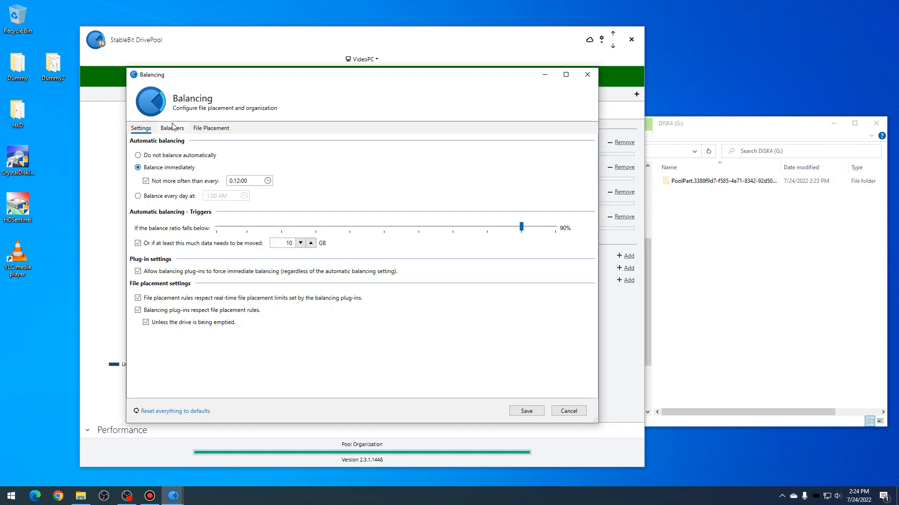
Step: Enable the Disk Space Equalizer balancing plug-in and show its equalization options
{"action": "left_click", "coordinate": [172, 130]}
{"action": "left_click", "coordinate": [159, 148]}
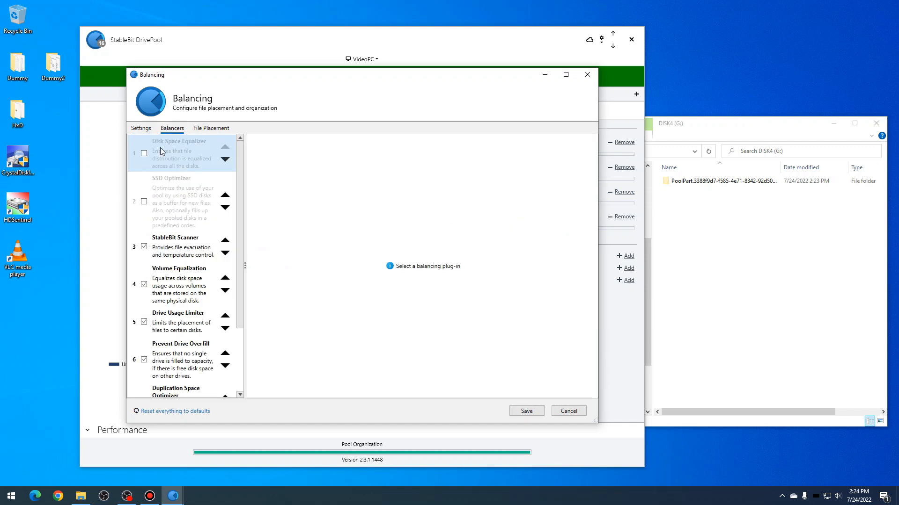
{"action": "left_click", "coordinate": [143, 153]}
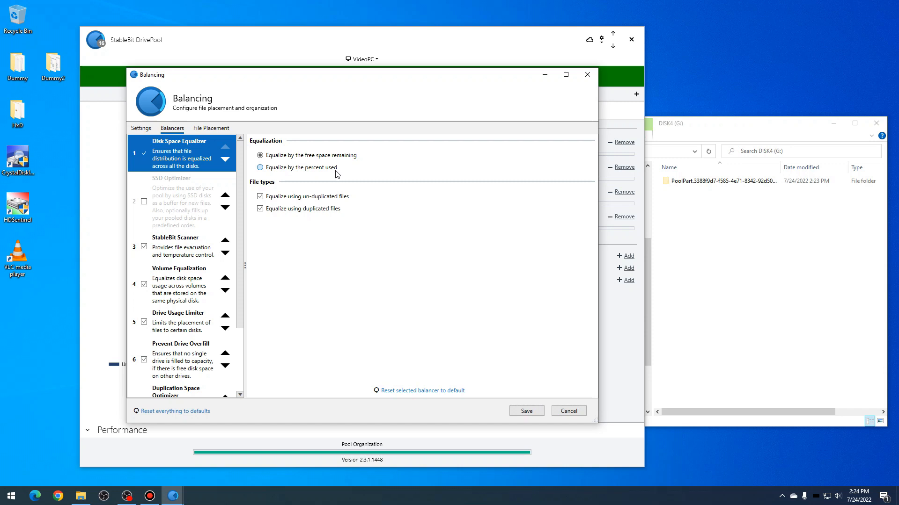
Step: Review the settings of the SSD Optimizer, StableBit Scanner, Volume Equalization, Duplication Space Optimizer and Ordered File Placement balancers
{"action": "left_click", "coordinate": [170, 211]}
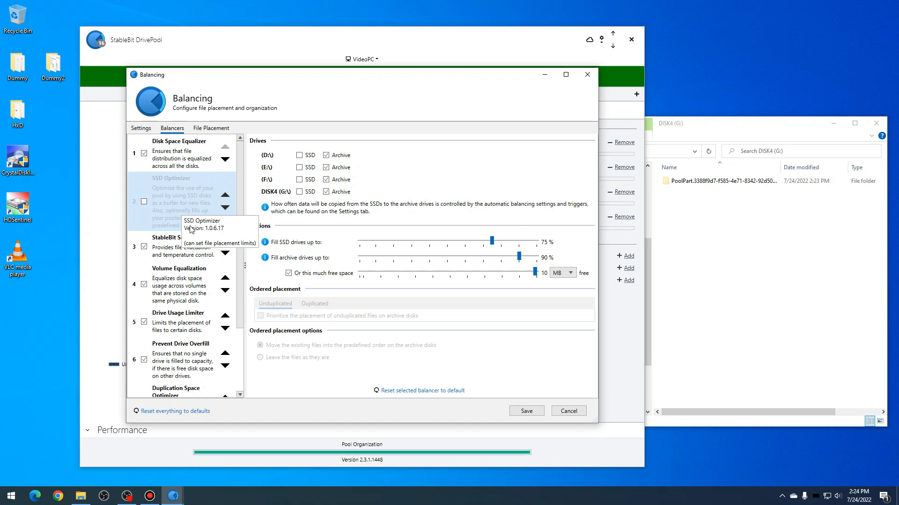
{"action": "left_click", "coordinate": [192, 258]}
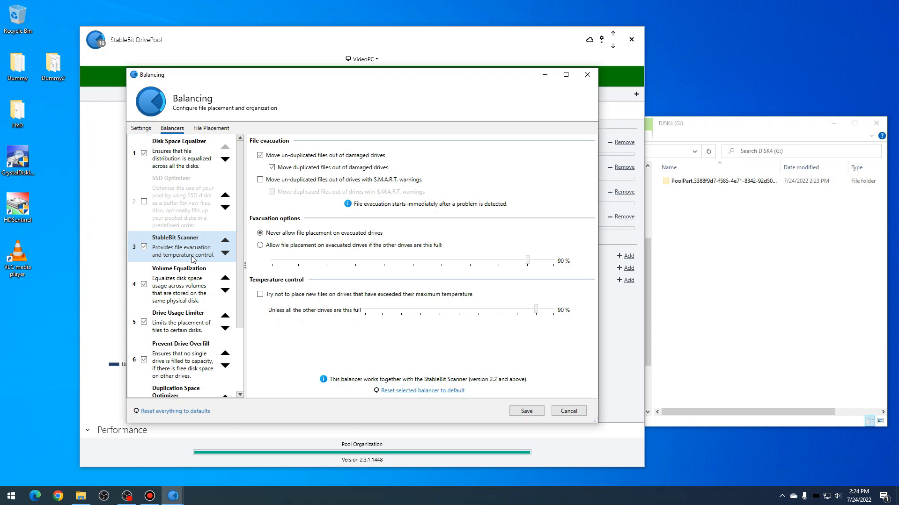
{"action": "left_click", "coordinate": [192, 279]}
{"action": "scroll", "coordinate": [187, 281], "scroll_direction": "down", "scroll_amount": 2}
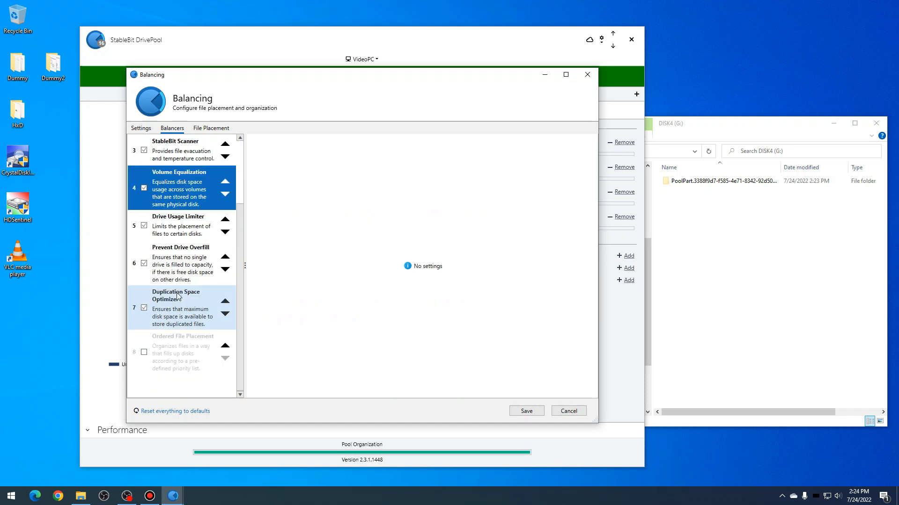
{"action": "left_click", "coordinate": [177, 302]}
{"action": "left_click", "coordinate": [172, 356]}
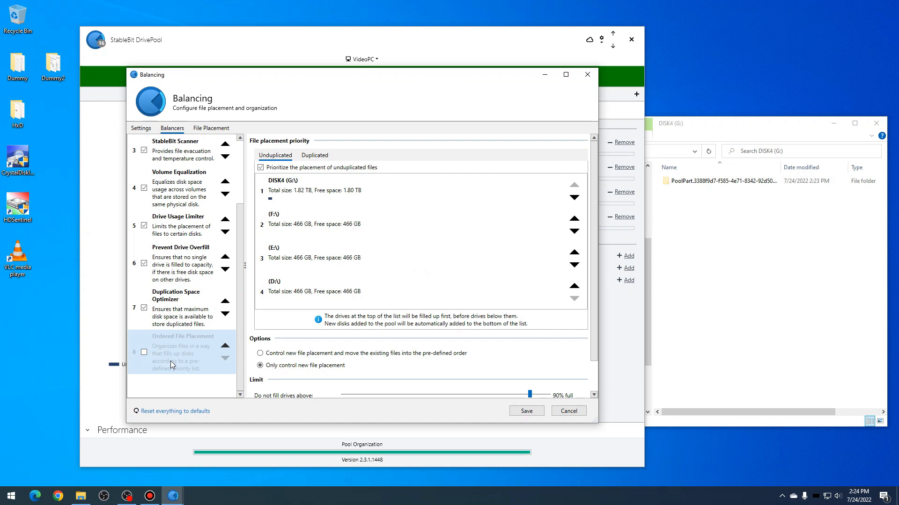
{"action": "left_click", "coordinate": [170, 361]}
Step: Examine the file placement options and disk usage of the DOCUMENTS and FILES_A folders
{"action": "left_click", "coordinate": [197, 130]}
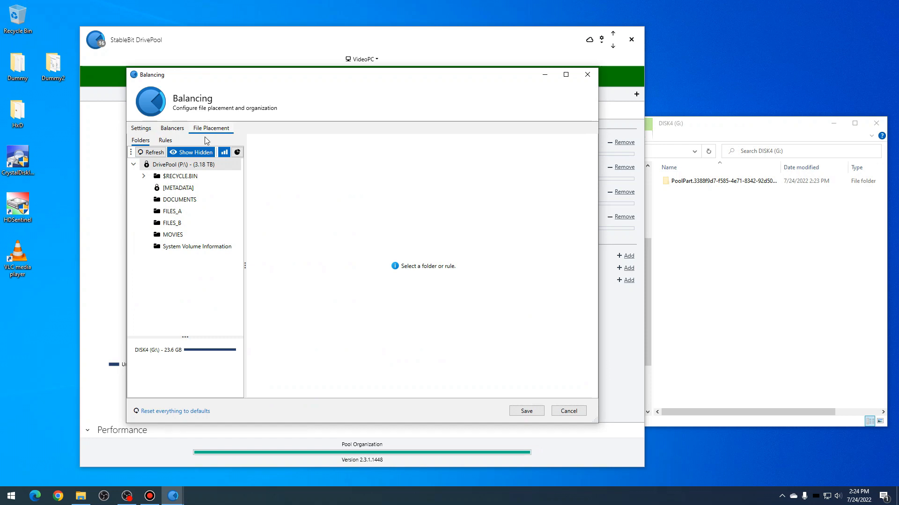
{"action": "left_click", "coordinate": [180, 200]}
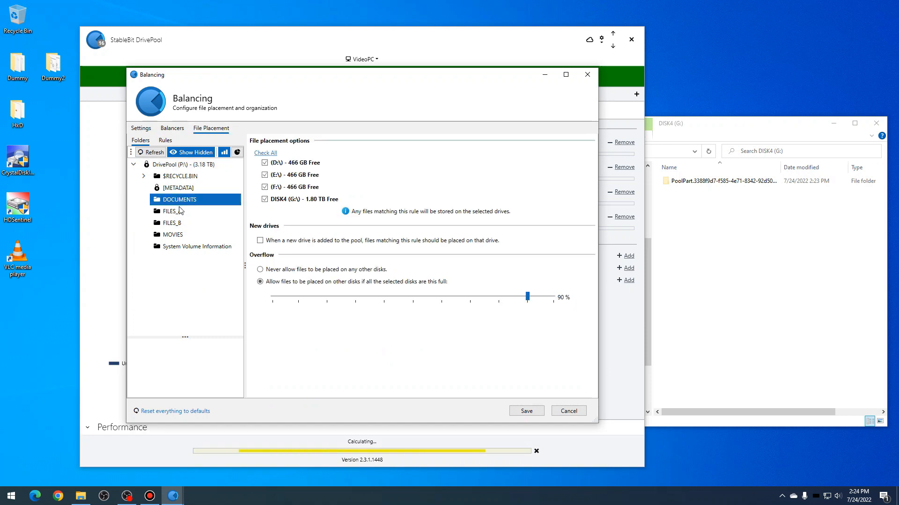
{"action": "left_click", "coordinate": [181, 211]}
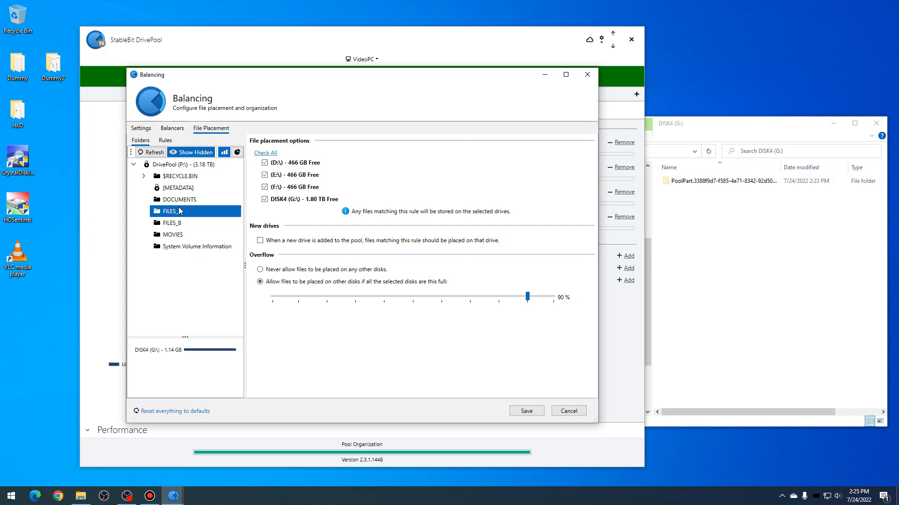
{"action": "left_click", "coordinate": [184, 198]}
{"action": "left_click", "coordinate": [182, 211]}
{"action": "left_click", "coordinate": [208, 199]}
Step: Try limiting DOCUMENTS file placement to drive D: only, restore all four drives, and discard the balancing changes
{"action": "left_click", "coordinate": [265, 174]}
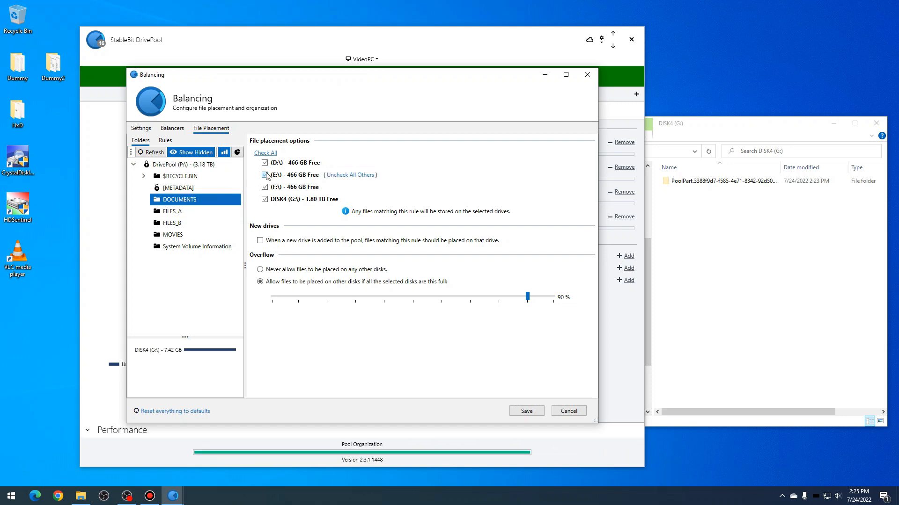
{"action": "left_click", "coordinate": [265, 187]}
{"action": "left_click", "coordinate": [265, 199]}
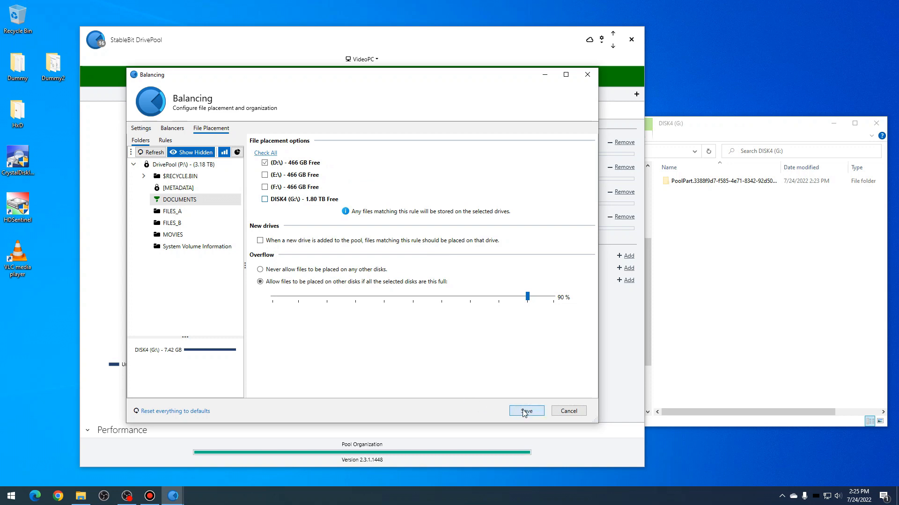
{"action": "left_click", "coordinate": [265, 174]}
{"action": "left_click", "coordinate": [265, 188]}
{"action": "left_click", "coordinate": [265, 199]}
{"action": "left_click", "coordinate": [188, 291]}
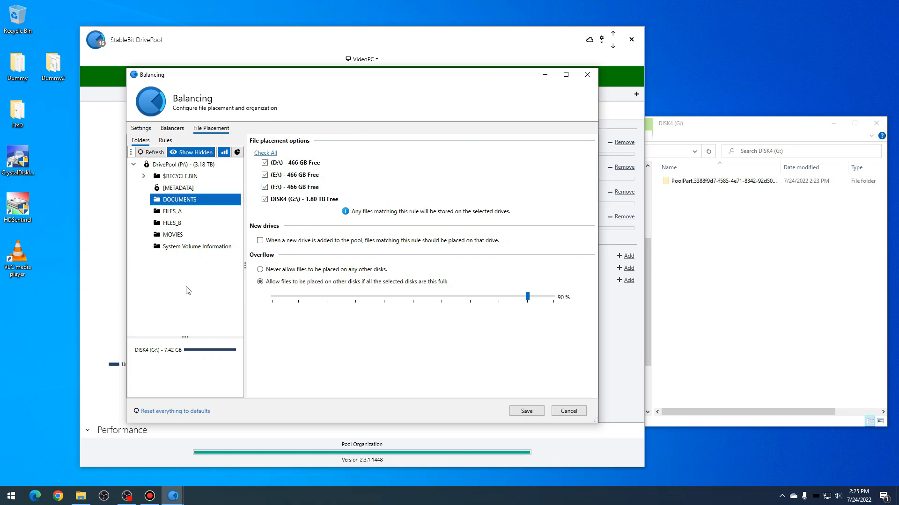
{"action": "left_click", "coordinate": [572, 411]}
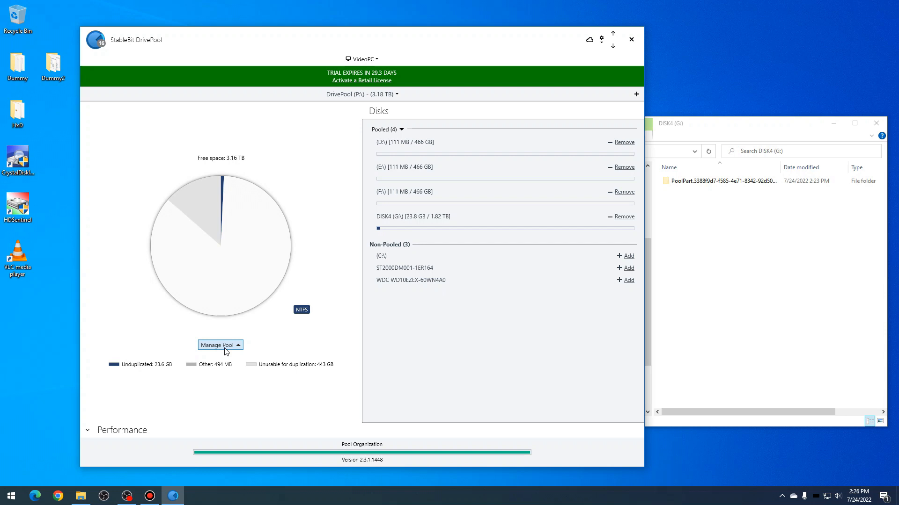
Step: Enable folder duplication for DOCUMENTS with protection from more than one drive failure, keeping 2 copies of each file
{"action": "left_click", "coordinate": [225, 351]}
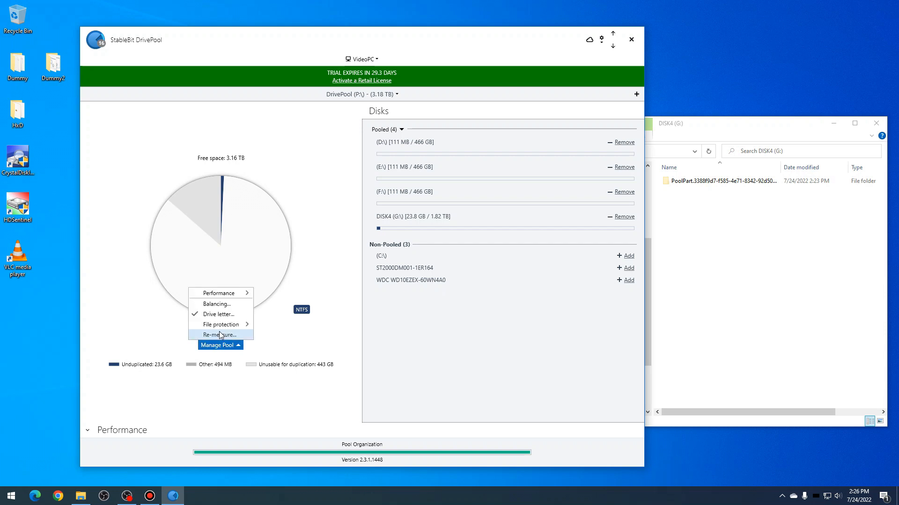
{"action": "mouse_move", "coordinate": [228, 326]}
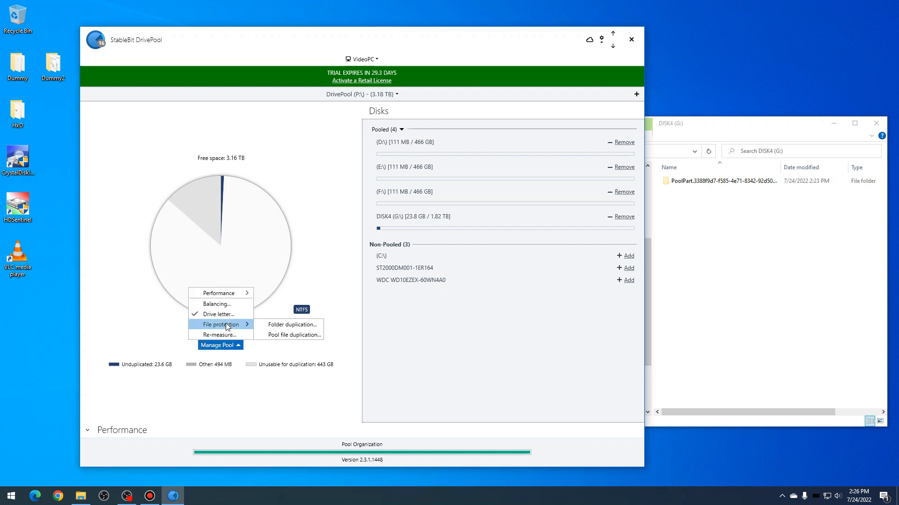
{"action": "left_click", "coordinate": [298, 327]}
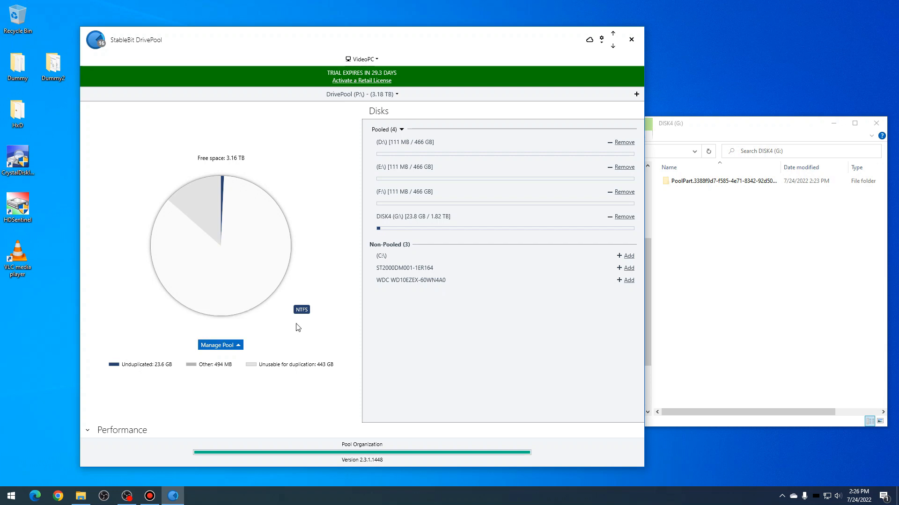
{"action": "left_click", "coordinate": [320, 198]}
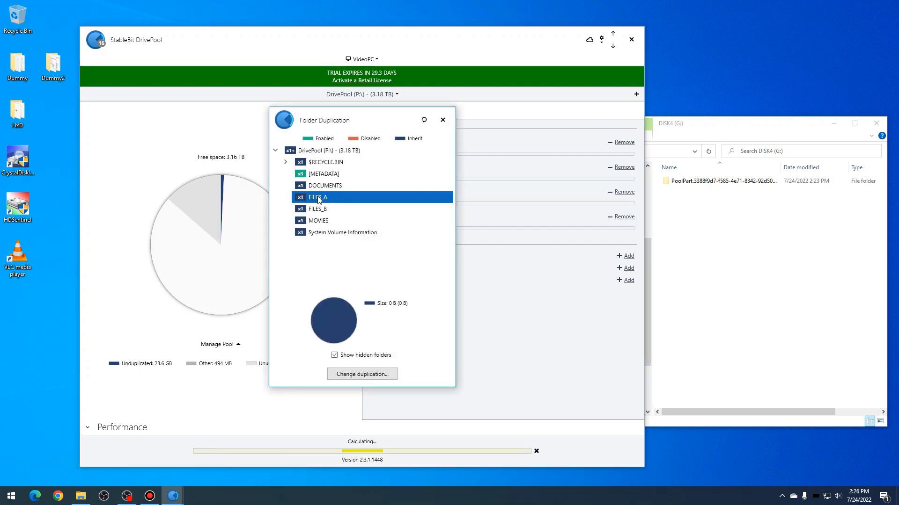
{"action": "key", "text": "Up"}
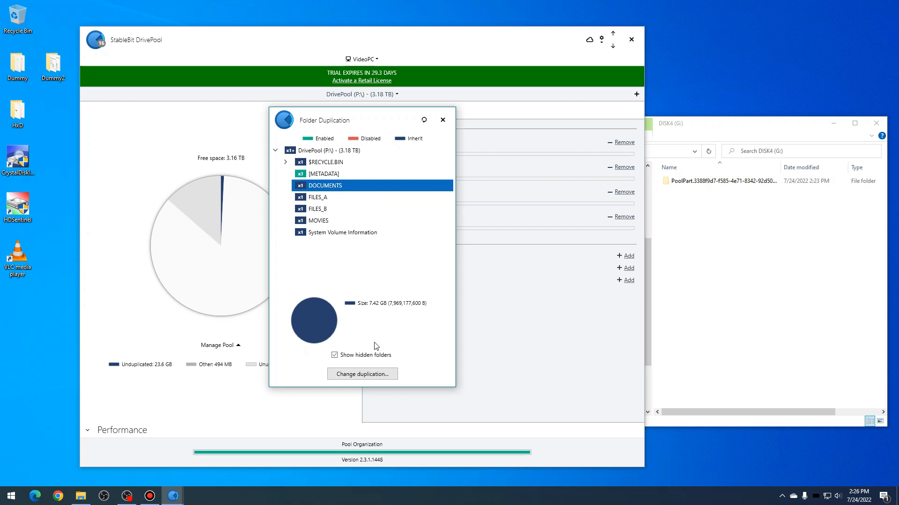
{"action": "left_click", "coordinate": [348, 374]}
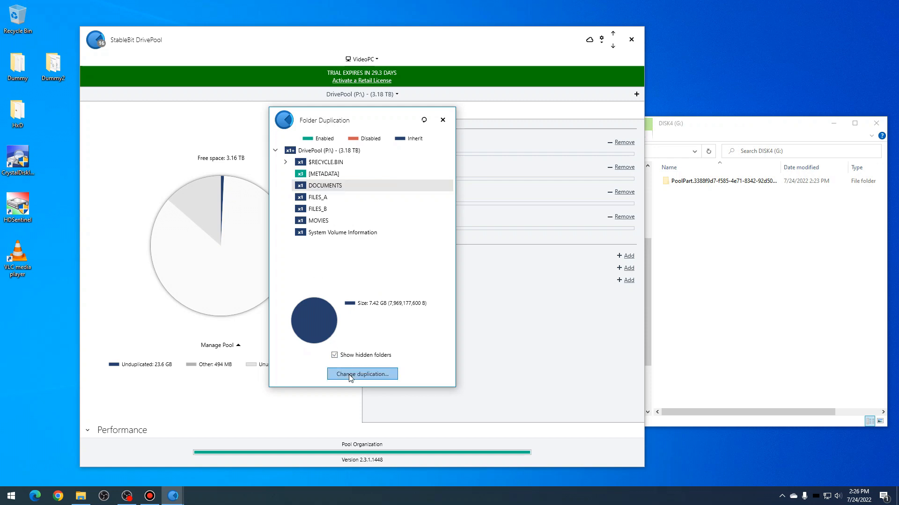
{"action": "left_click", "coordinate": [319, 251]}
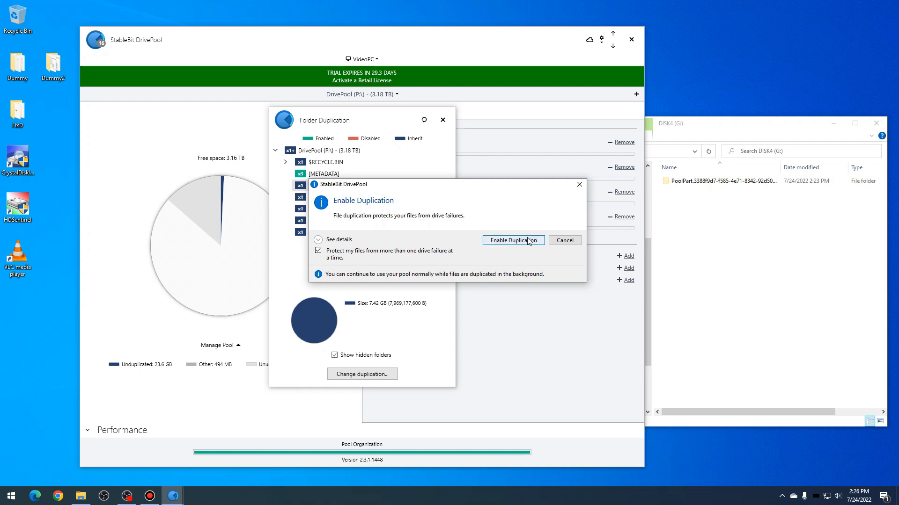
{"action": "left_click", "coordinate": [512, 241]}
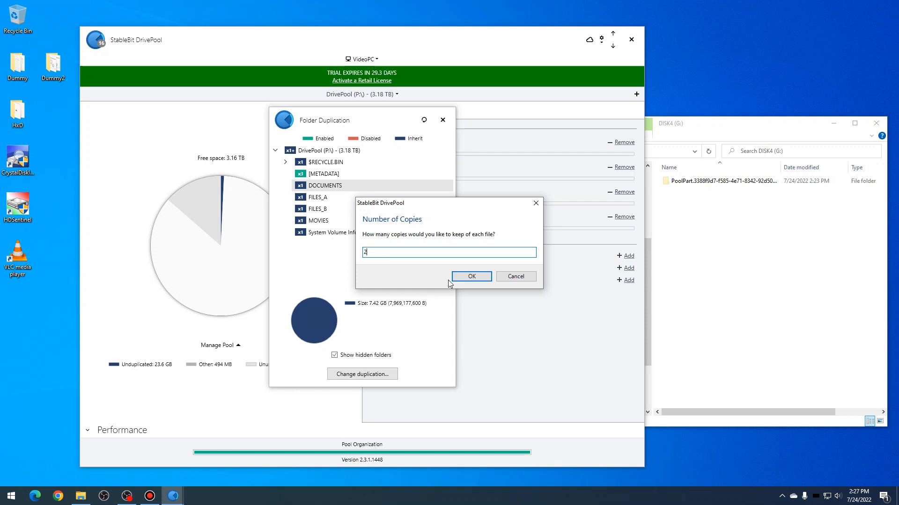
{"action": "left_click", "coordinate": [471, 277]}
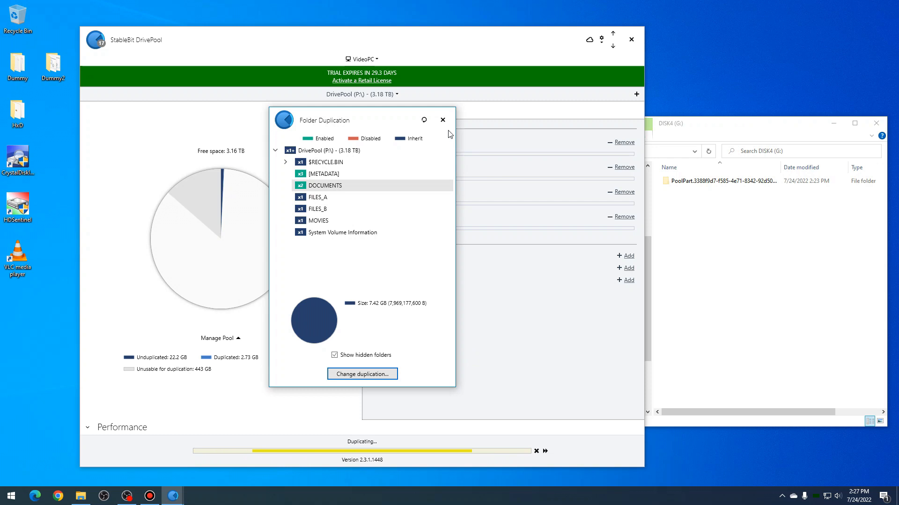
{"action": "left_click", "coordinate": [443, 120]}
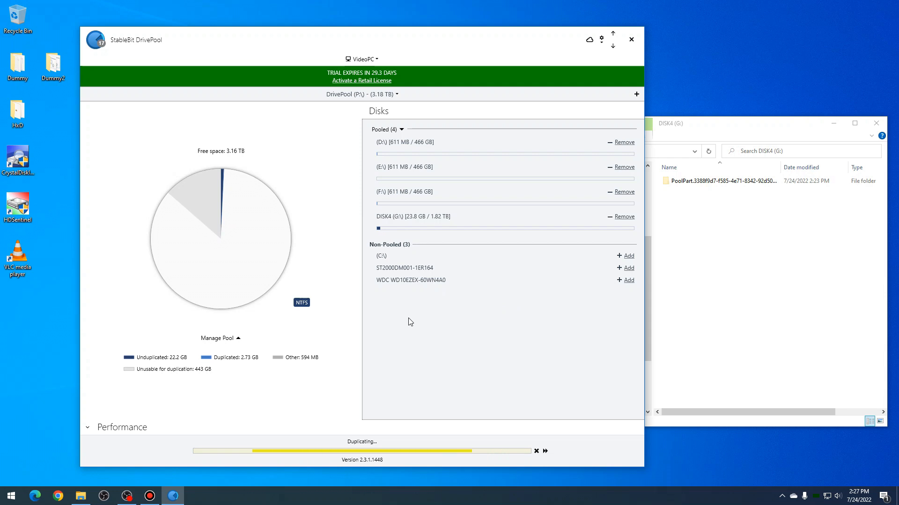
Step: Examine the DOCUMENTS, FILES_A and FILES_B folders inside the PoolPart folder on Local Disk (F:) in File Explorer
{"action": "left_click", "coordinate": [736, 257]}
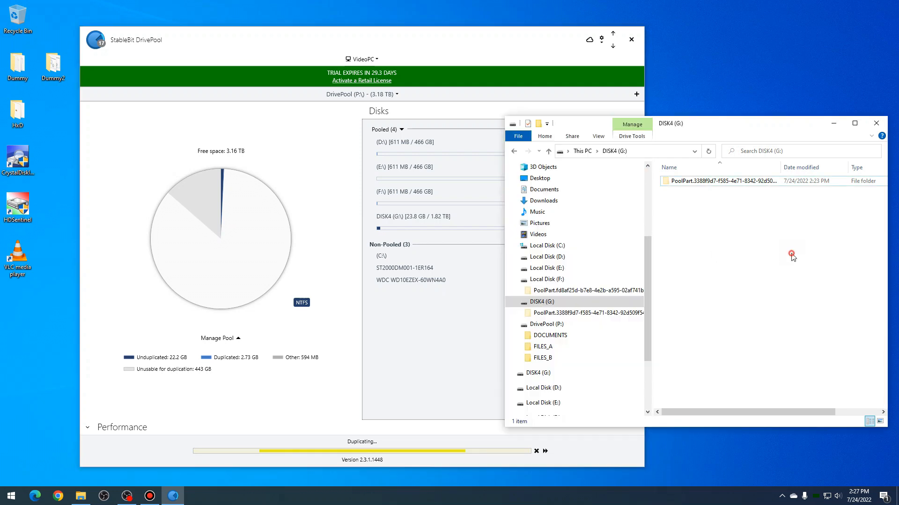
{"action": "left_click", "coordinate": [556, 281]}
{"action": "double_click", "coordinate": [702, 181]}
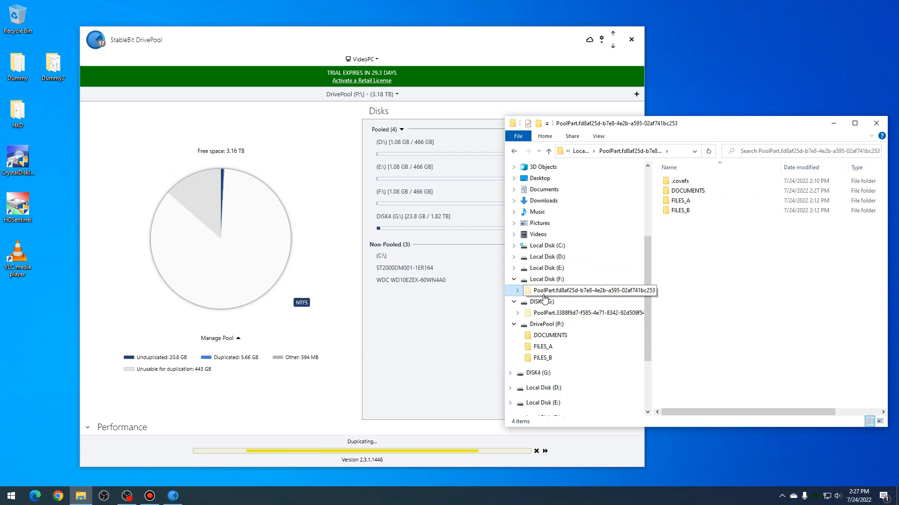
{"action": "left_click", "coordinate": [679, 192]}
{"action": "left_click", "coordinate": [680, 201]}
{"action": "left_click", "coordinate": [679, 191]}
{"action": "left_click", "coordinate": [679, 201]}
{"action": "left_click", "coordinate": [679, 210]}
{"action": "left_click", "coordinate": [687, 224]}
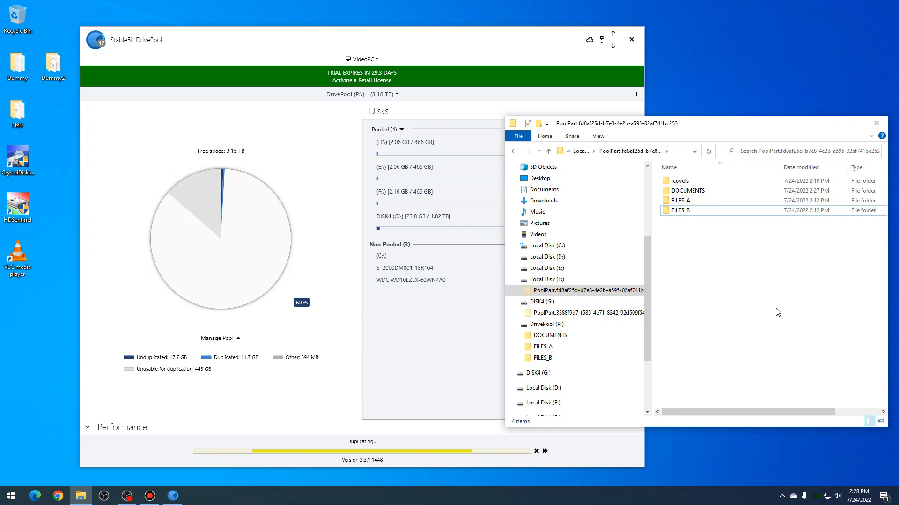
{"action": "left_click", "coordinate": [472, 364]}
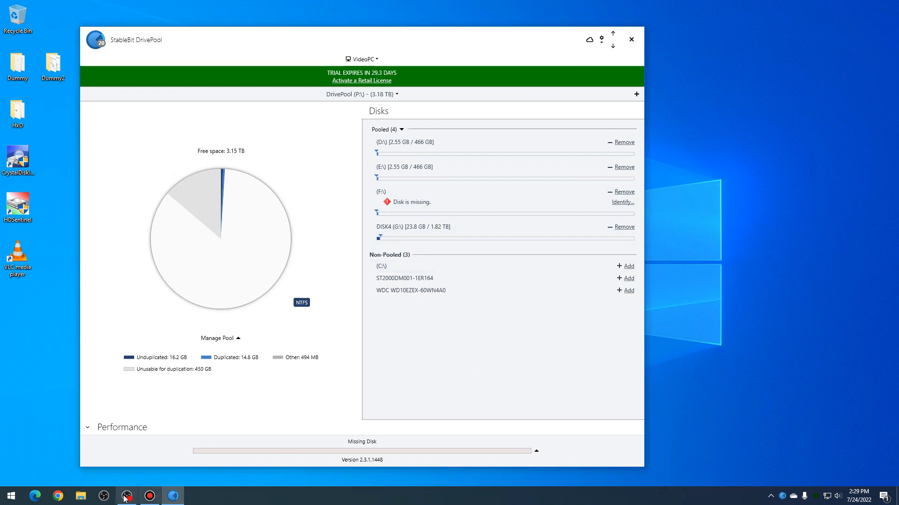
Step: Browse the DOCUMENTS and FILES_A folders on DrivePool (P:) to check which files are accessible with disk F: missing
{"action": "scroll", "coordinate": [511, 318], "scroll_direction": "down", "scroll_amount": 2}
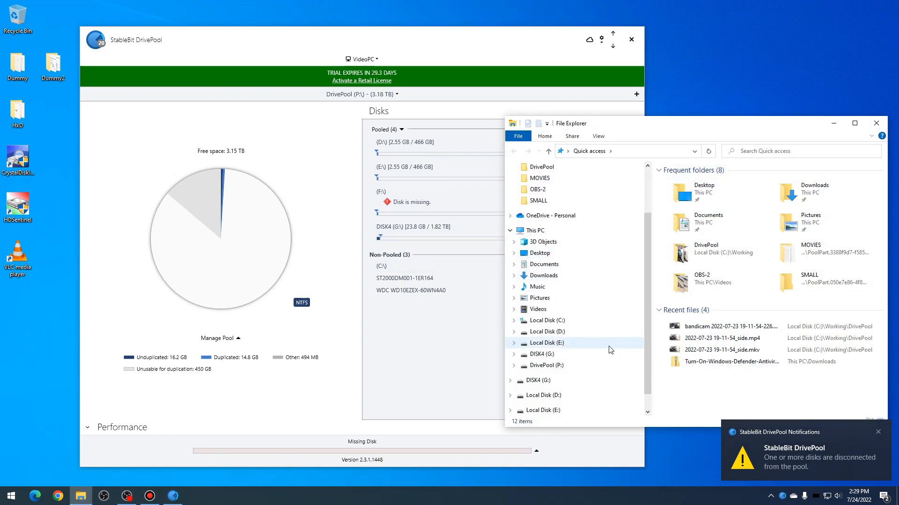
{"action": "left_click", "coordinate": [527, 365]}
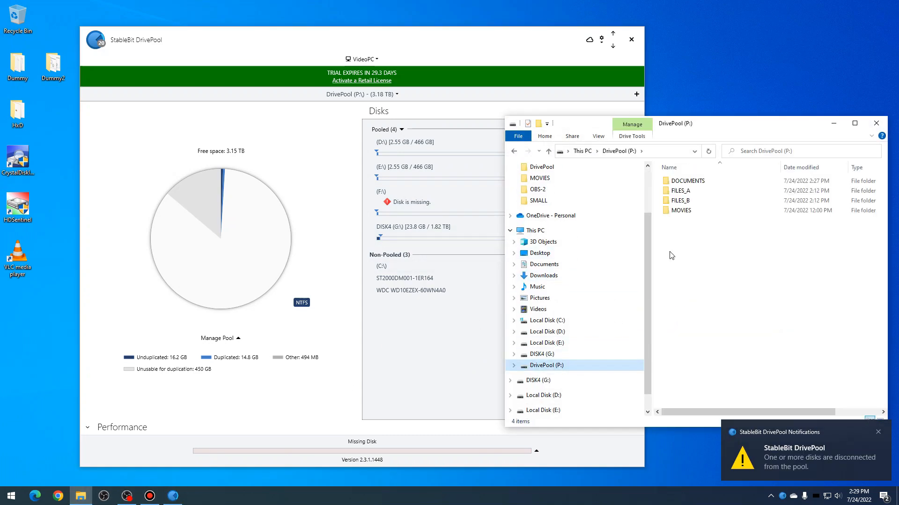
{"action": "double_click", "coordinate": [687, 181]}
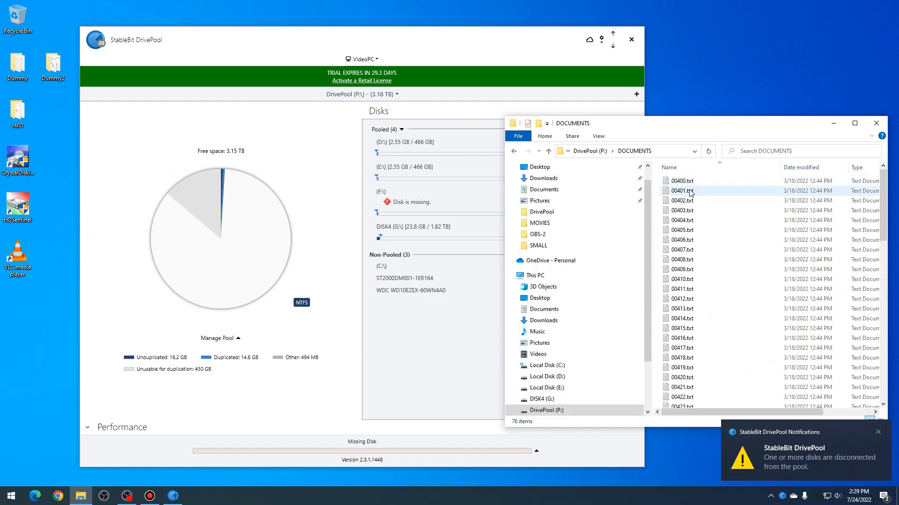
{"action": "left_click", "coordinate": [590, 151]}
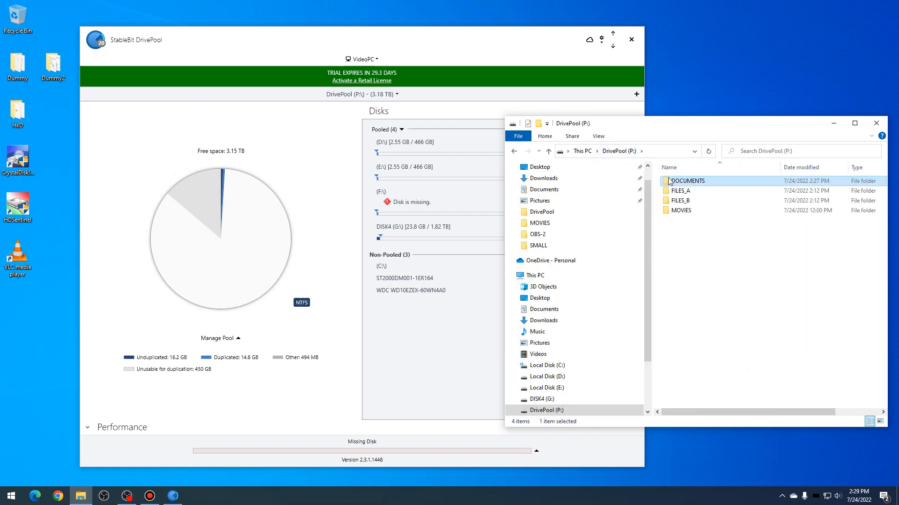
{"action": "double_click", "coordinate": [680, 191]}
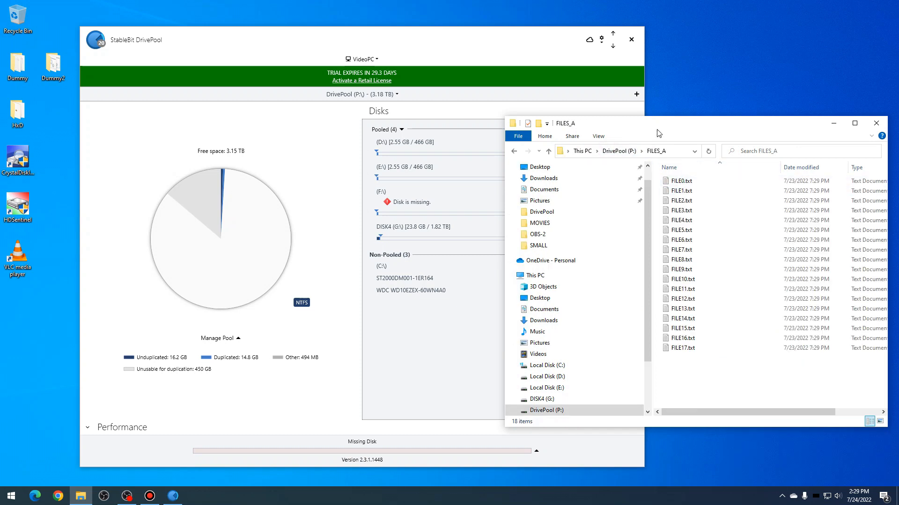
Step: Inspect the missing F: disk's details in the pooled disk list, and close the Local Disk (F:) folder window
{"action": "left_click", "coordinate": [411, 290]}
{"action": "mouse_move", "coordinate": [413, 201]}
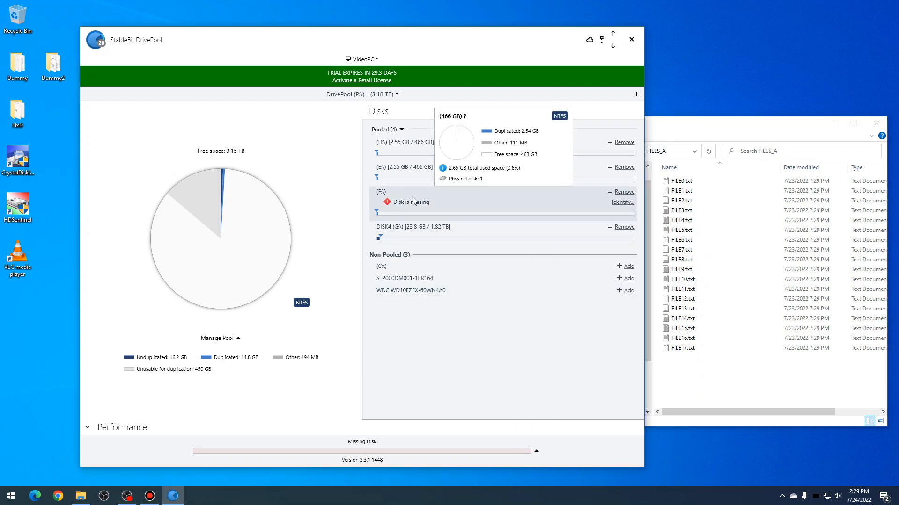
{"action": "left_click", "coordinate": [707, 122]}
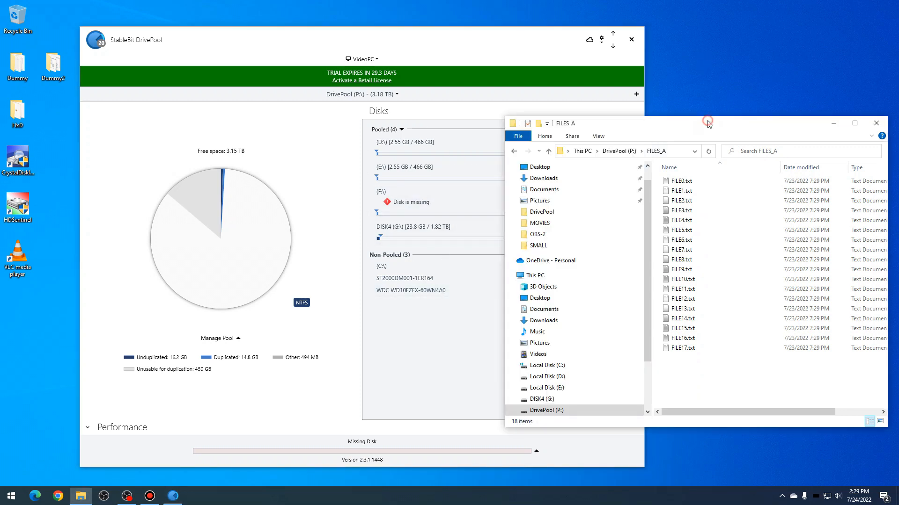
{"action": "left_click", "coordinate": [428, 321]}
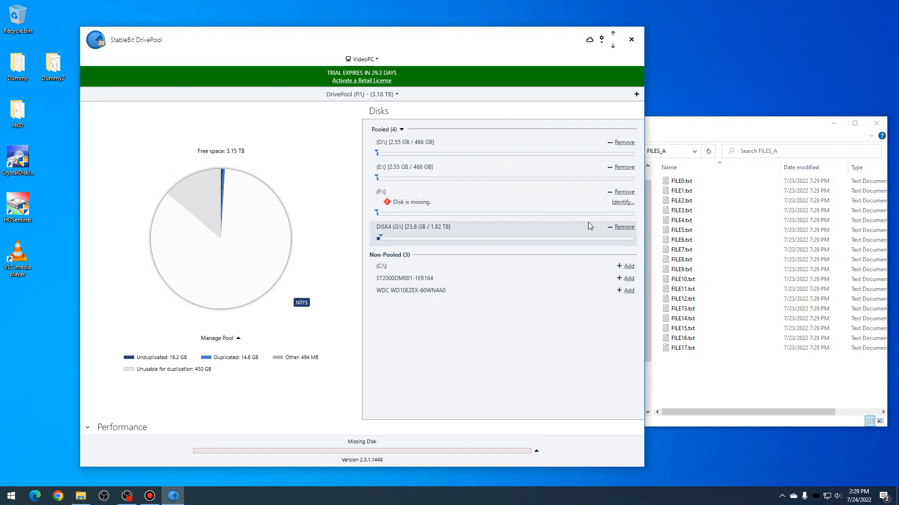
{"action": "left_click", "coordinate": [625, 192], "text": "shift"}
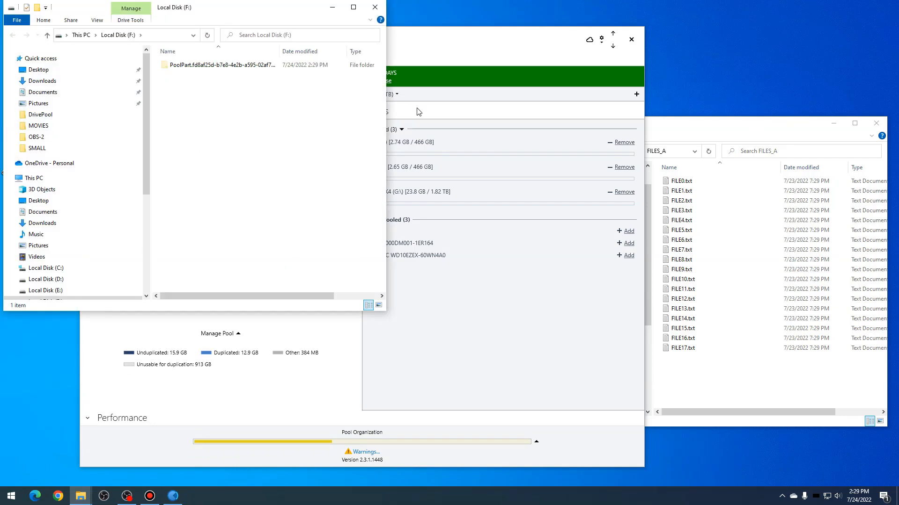
{"action": "left_click", "coordinate": [375, 7]}
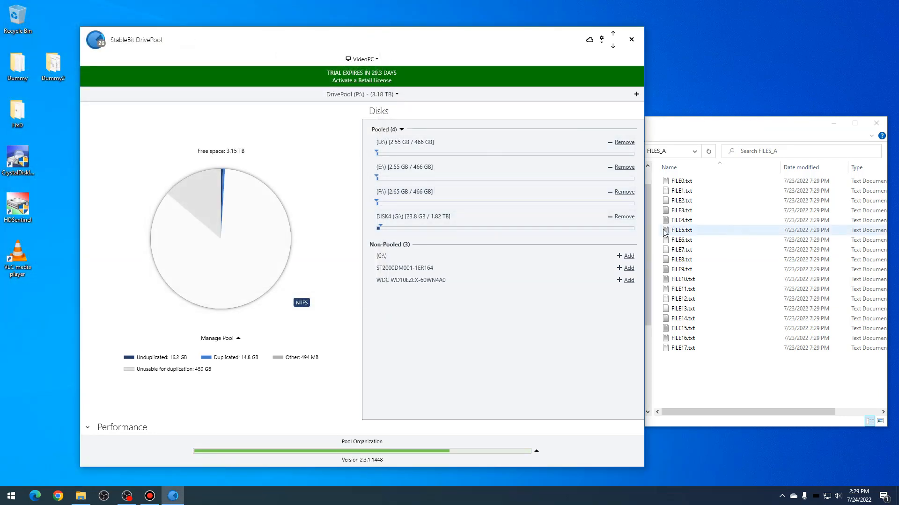
Step: Share the DrivePool (P:) drive on the network through Advanced Sharing, using the share name P-Drivepool
{"action": "mouse_move", "coordinate": [496, 199]}
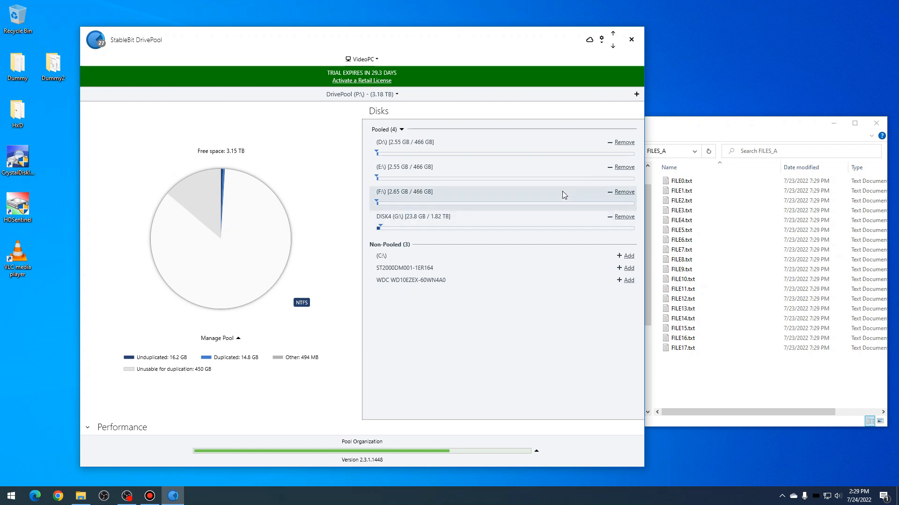
{"action": "left_click", "coordinate": [719, 389]}
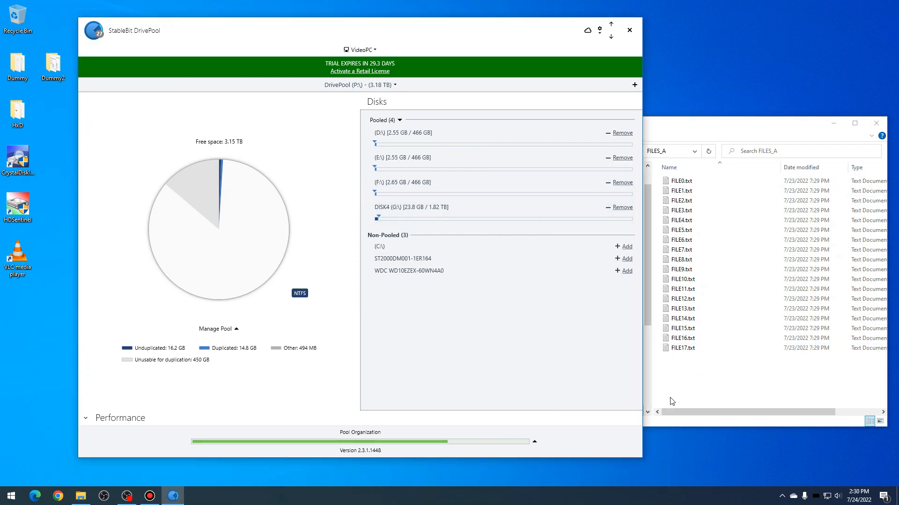
{"action": "left_click", "coordinate": [702, 393]}
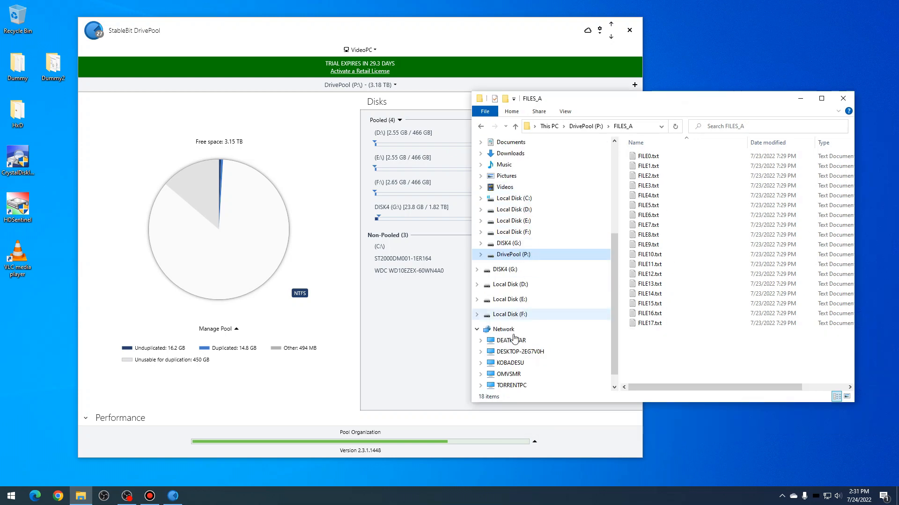
{"action": "right_click", "coordinate": [516, 255]}
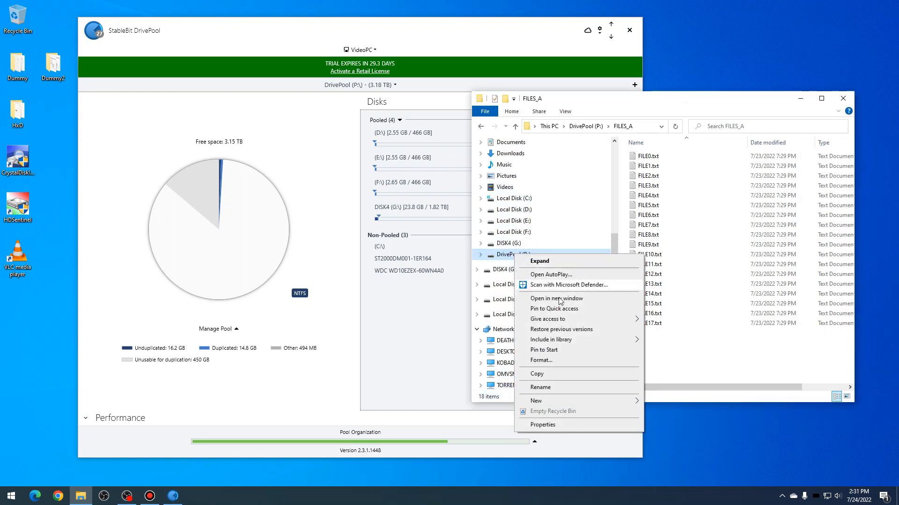
{"action": "left_click", "coordinate": [543, 424]}
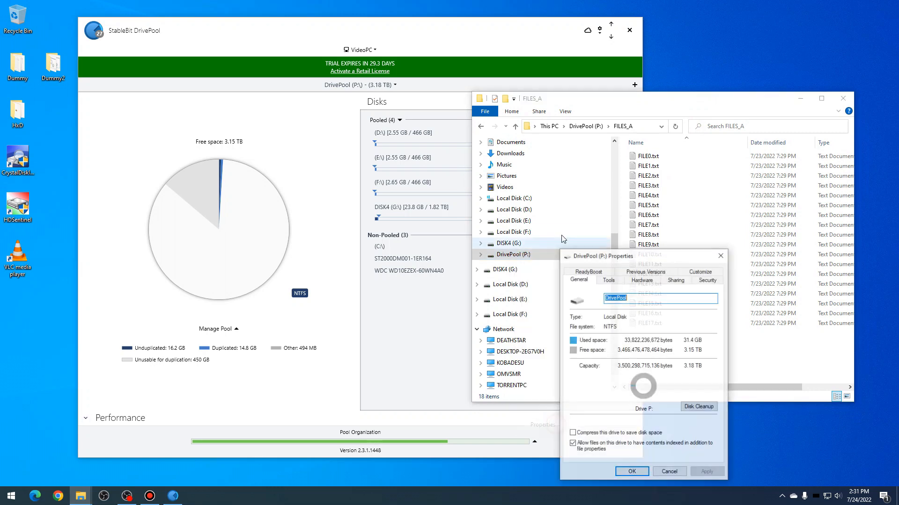
{"action": "left_click", "coordinate": [675, 279]}
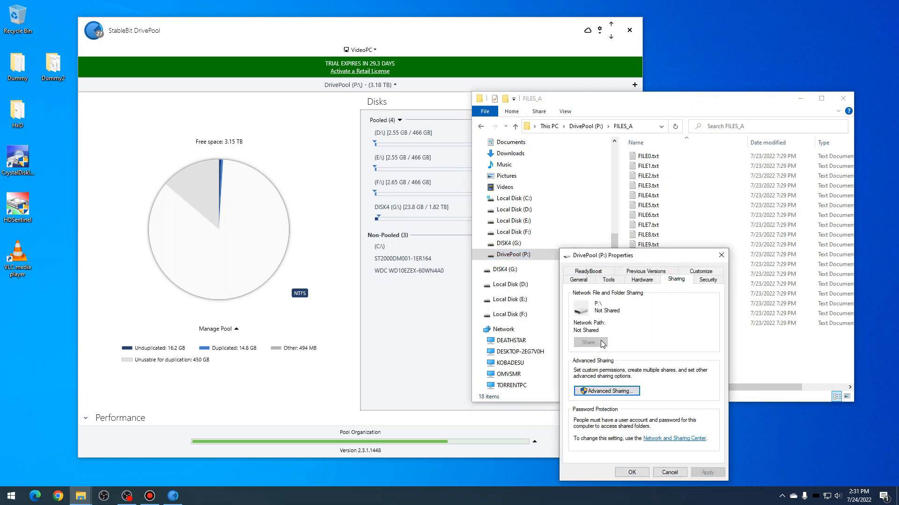
{"action": "left_click", "coordinate": [605, 391]}
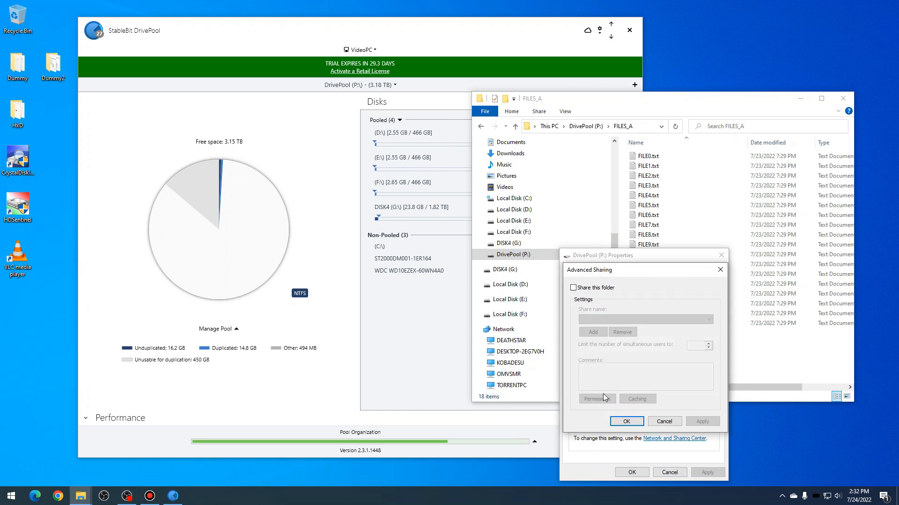
{"action": "left_click", "coordinate": [573, 287]}
{"action": "left_click", "coordinate": [621, 320]}
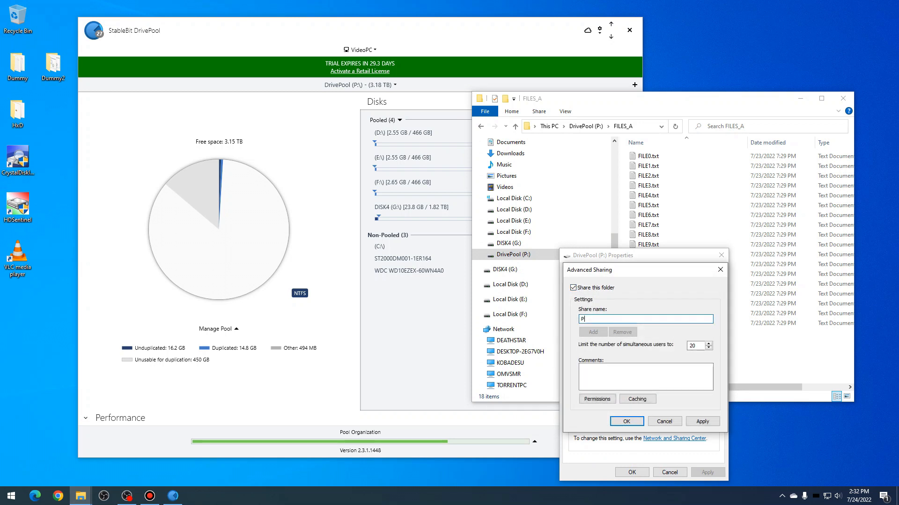
{"action": "type", "text": "-Drivepool"}
{"action": "left_click", "coordinate": [626, 422]}
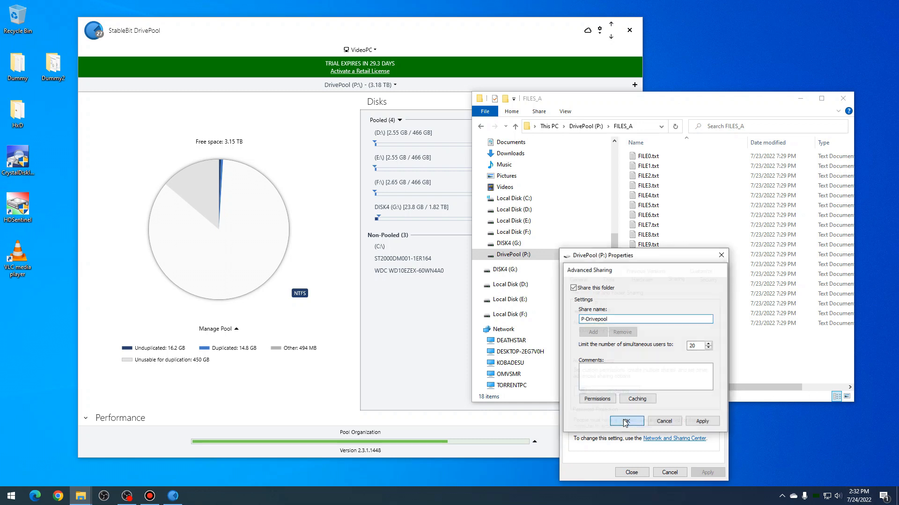
{"action": "left_click", "coordinate": [630, 473]}
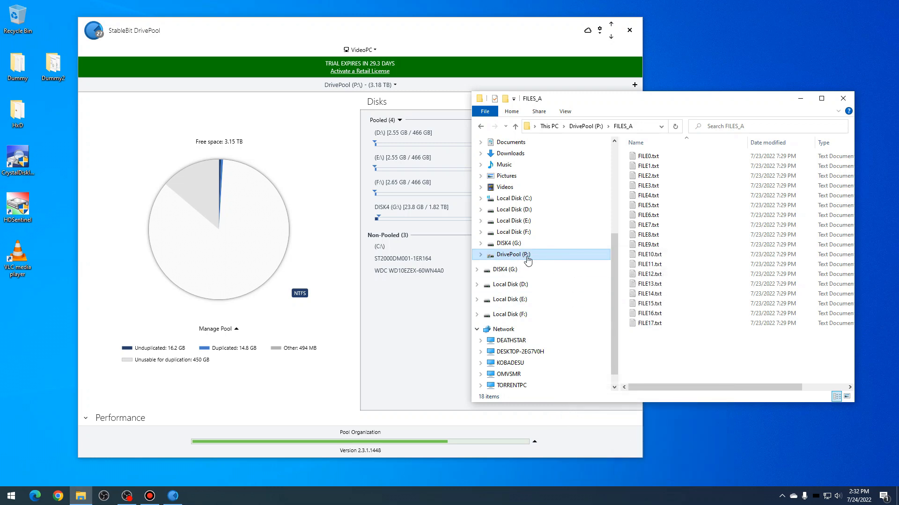
Step: Open a second File Explorer window and go to the network address \\192.168.1.116
{"action": "middle_click", "coordinate": [80, 495]}
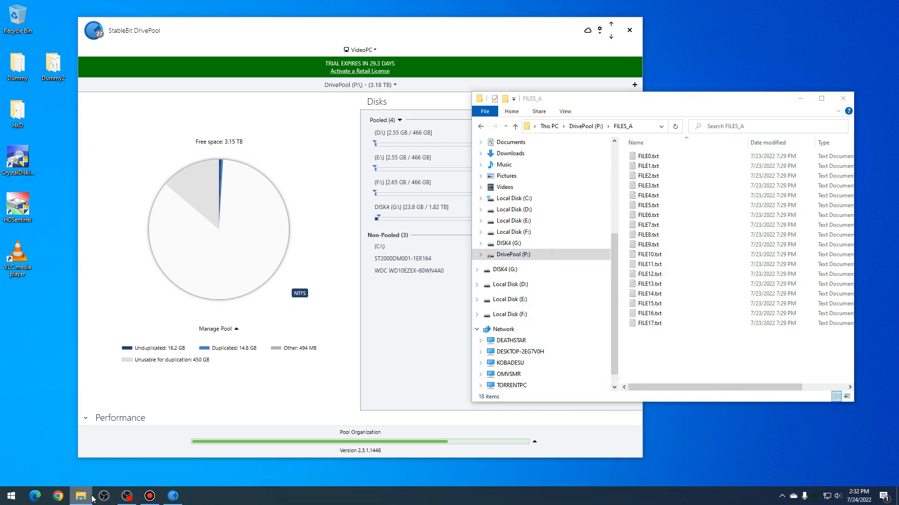
{"action": "left_click_drag", "start_coordinate": [609, 112], "coordinate": [242, 149]}
{"action": "middle_click", "coordinate": [70, 449]}
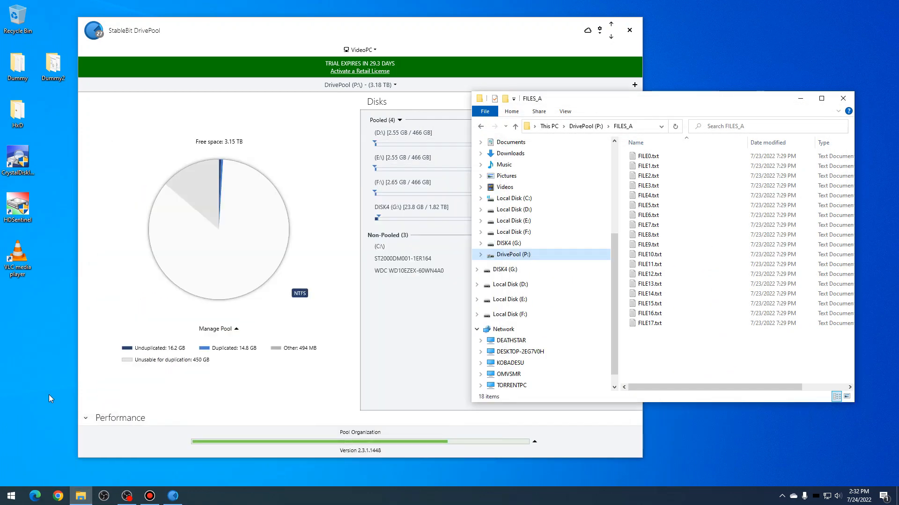
{"action": "middle_click", "coordinate": [81, 496]}
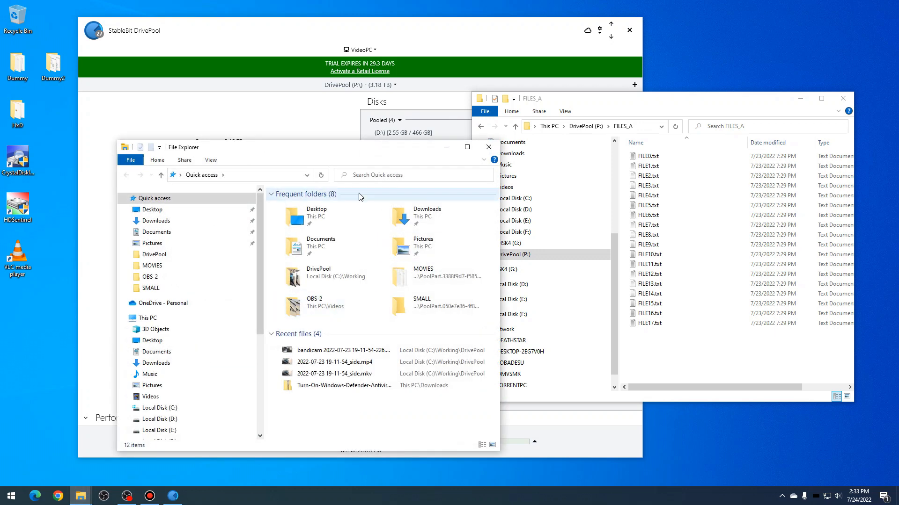
{"action": "left_click", "coordinate": [264, 174]}
{"action": "type", "text": "\\\\1"}
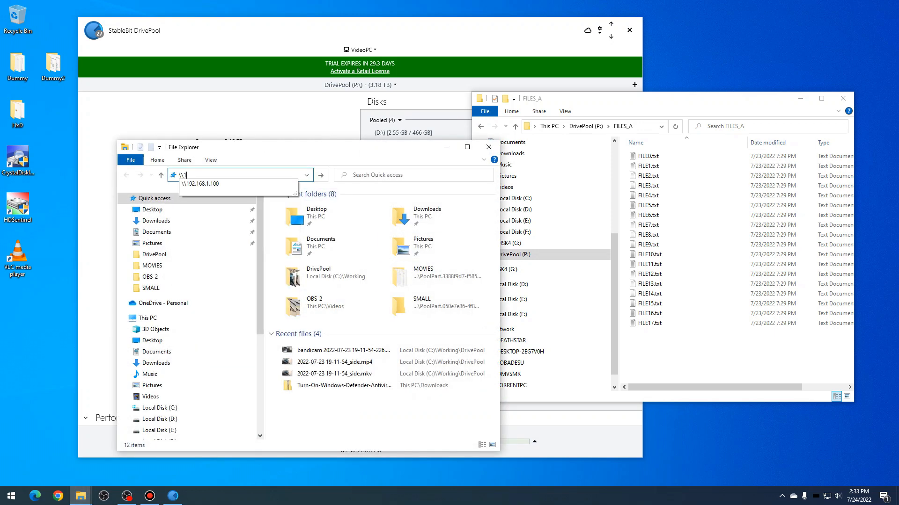
{"action": "type", "text": "92.168.1.116"}
{"action": "key", "text": "Return"}
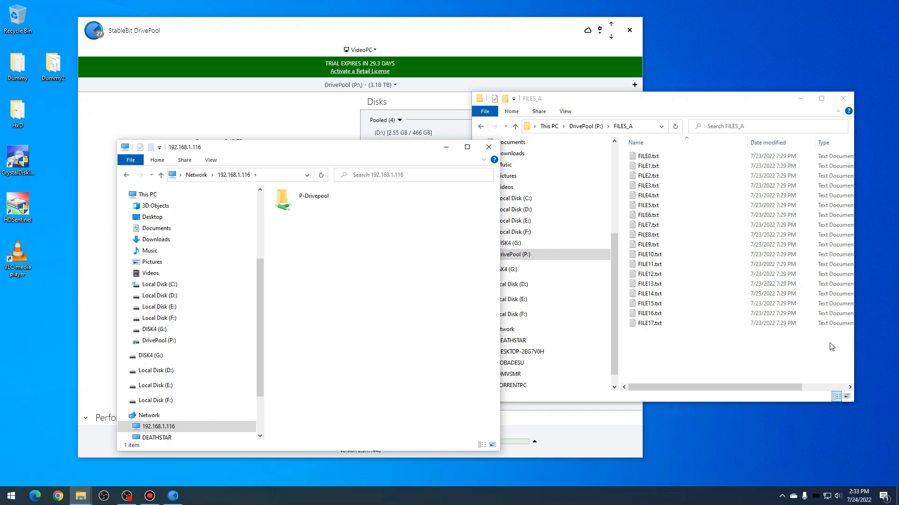
Step: Check the folders inside the P-Drivepool share, close that window, and return to StableBit DrivePool
{"action": "left_click", "coordinate": [313, 196]}
{"action": "double_click", "coordinate": [314, 197]}
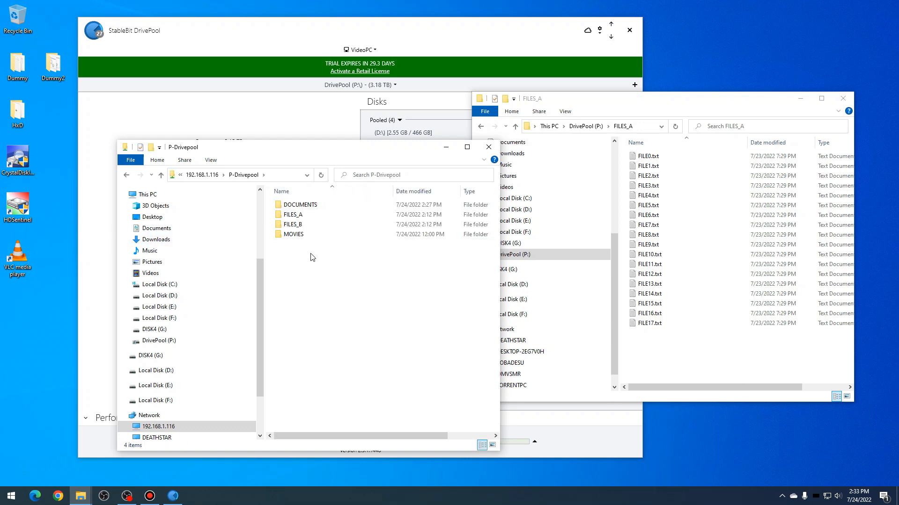
{"action": "double_click", "coordinate": [308, 212]}
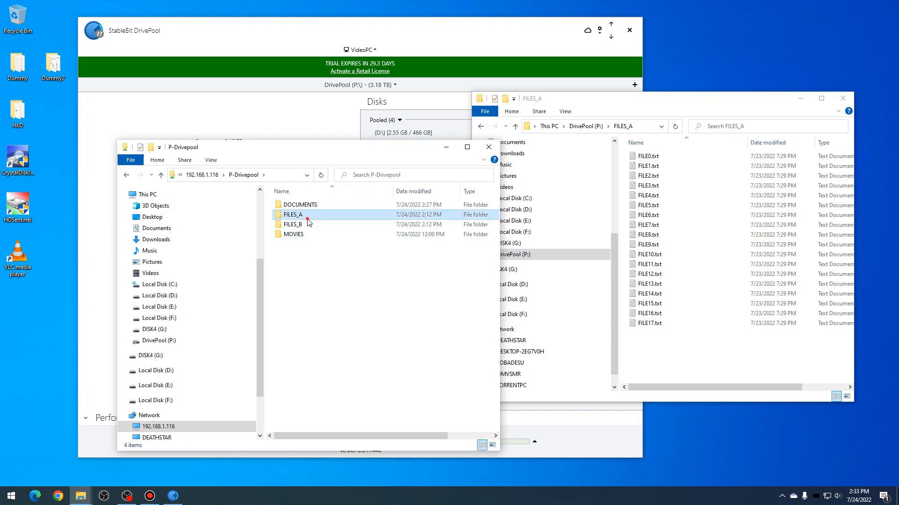
{"action": "left_click", "coordinate": [489, 148]}
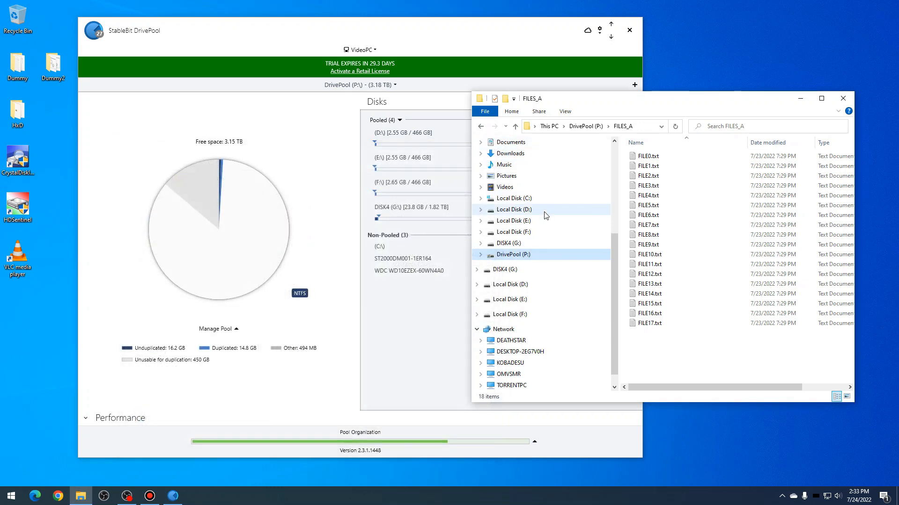
{"action": "left_click", "coordinate": [680, 356]}
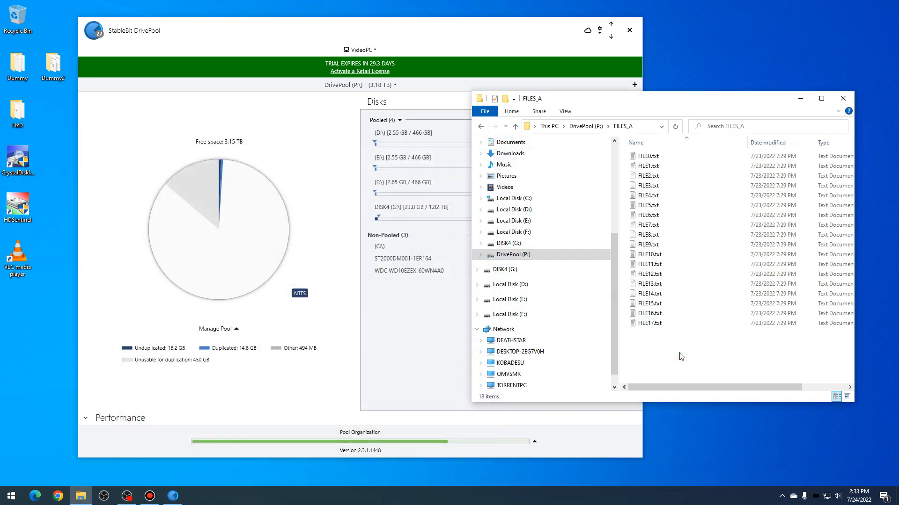
{"action": "left_click", "coordinate": [326, 37]}
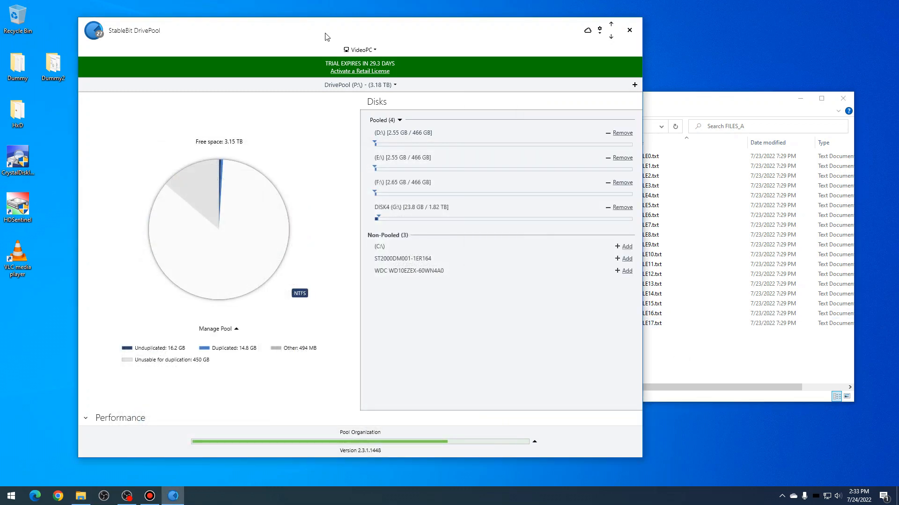